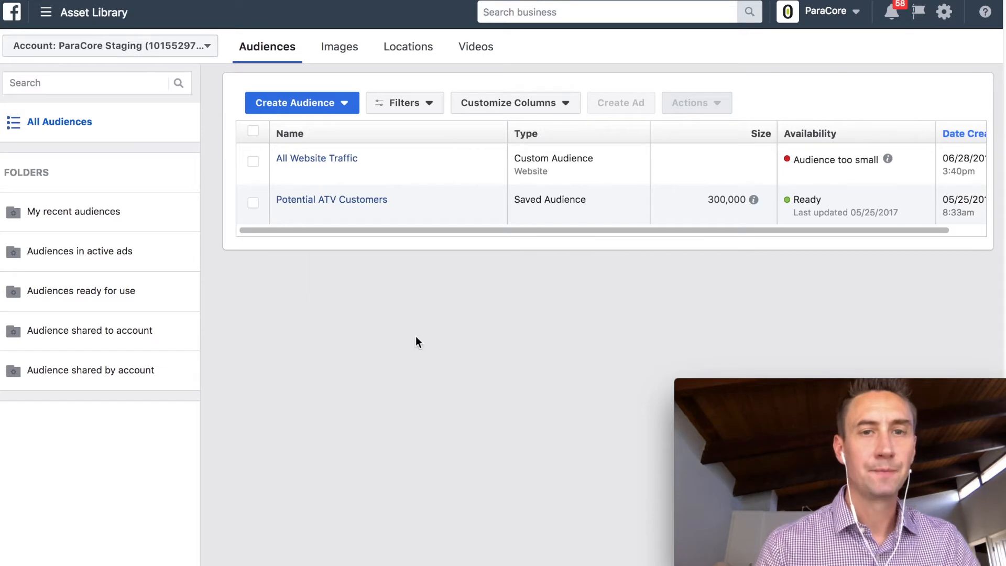
- Return to the Asset Library's Audiences list and show the Create Audience choices
{"action": "left_click", "coordinate": [47, 14]}
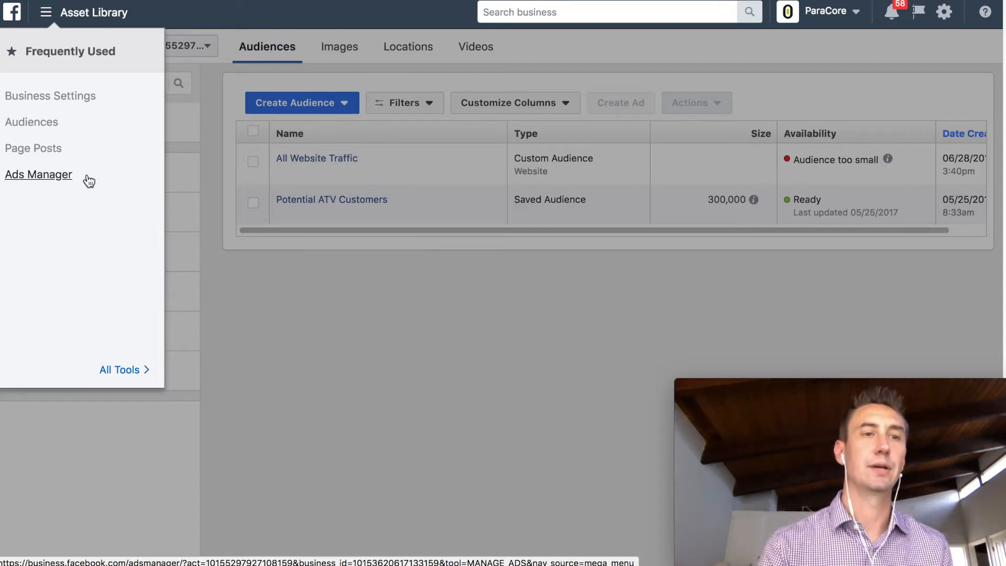
{"action": "left_click", "coordinate": [41, 131]}
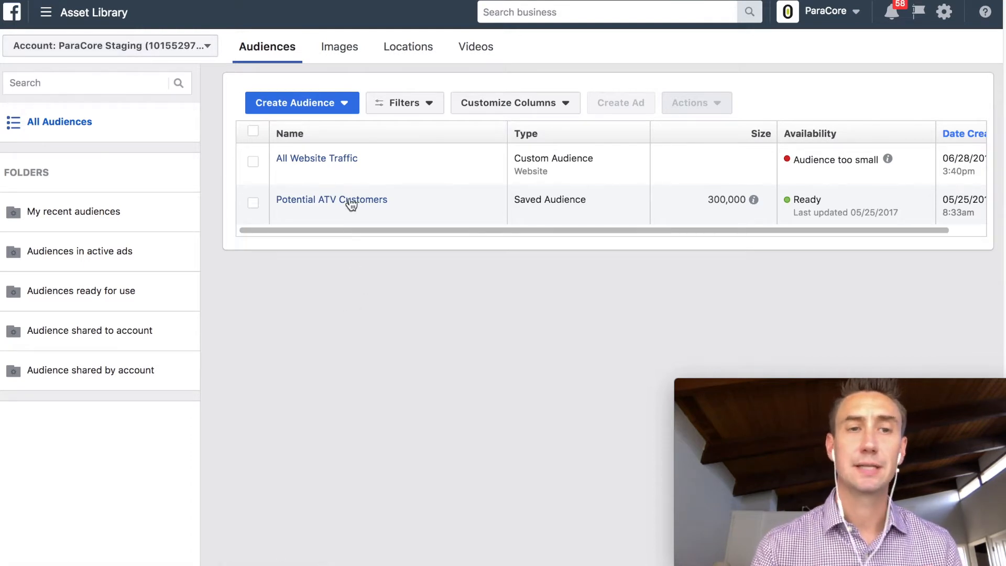
{"action": "left_click", "coordinate": [298, 106]}
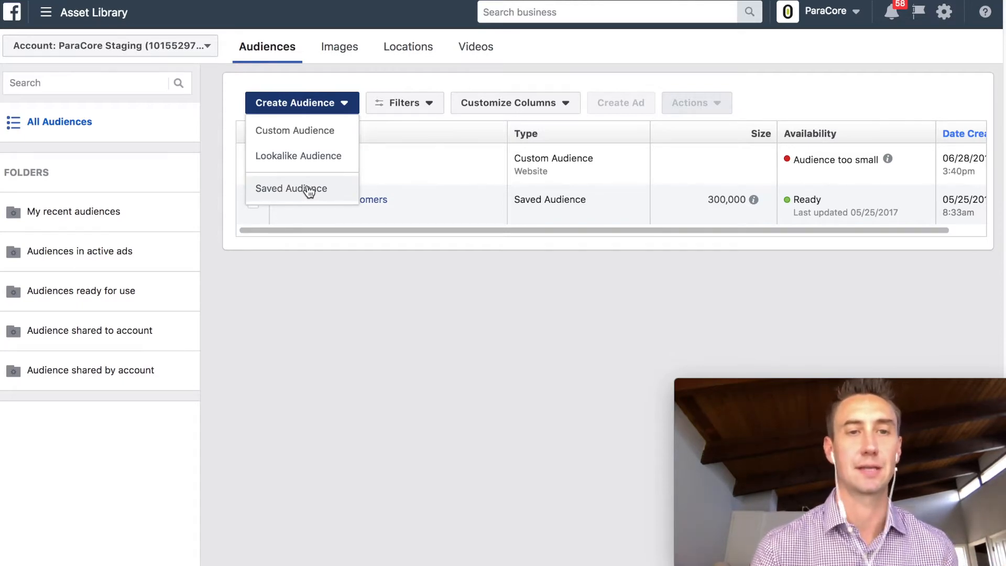
- Start a Custom Audience and pick Customer File as its source
{"action": "left_click", "coordinate": [313, 135]}
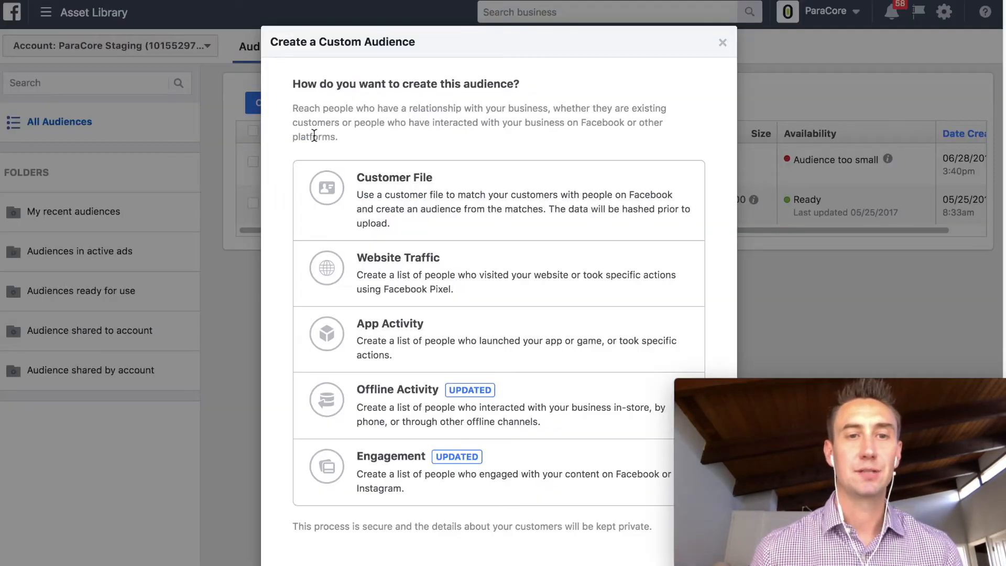
{"action": "scroll", "coordinate": [533, 190], "scroll_direction": "down", "scroll_amount": 1}
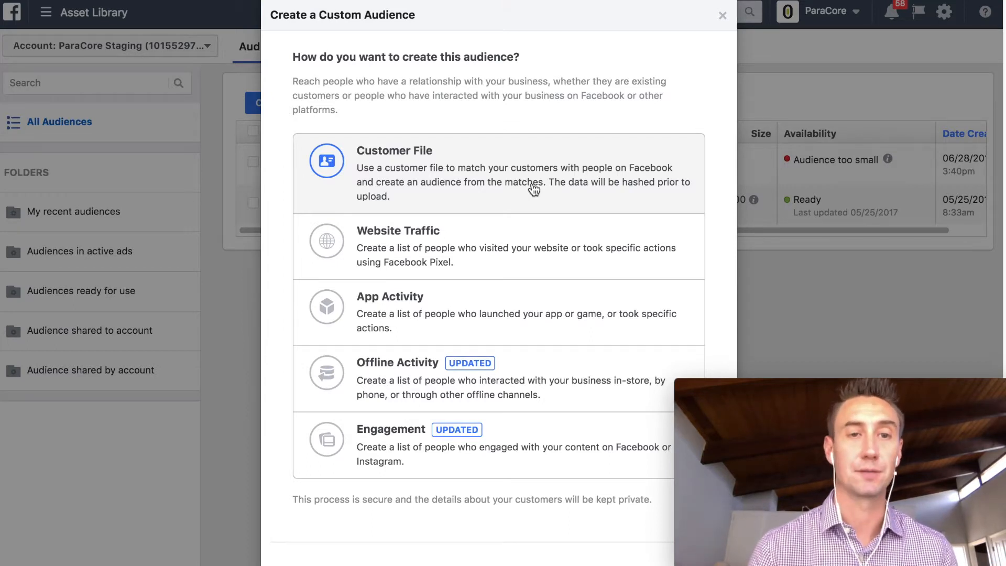
{"action": "left_click", "coordinate": [534, 189]}
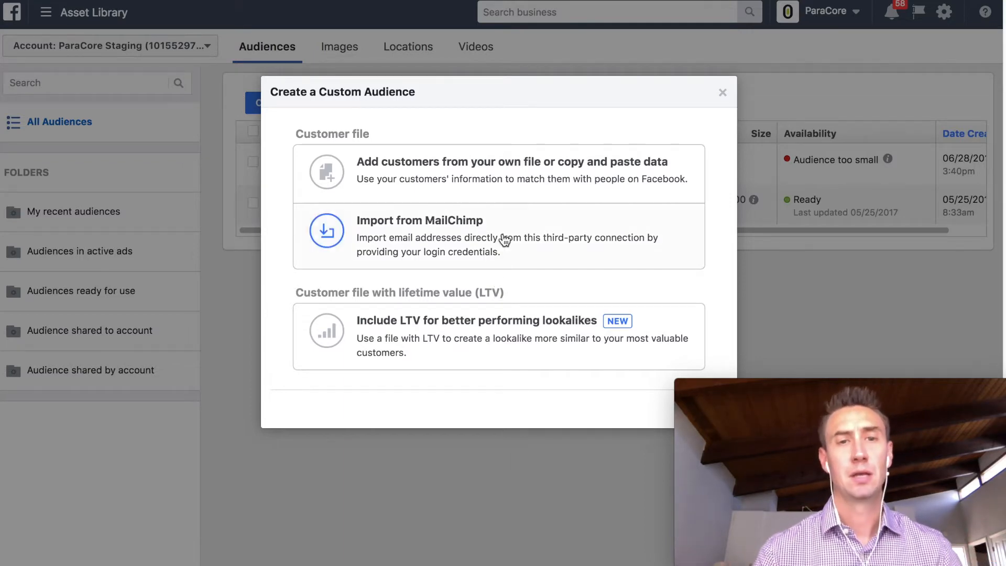
- Choose to add customers from your own data file
{"action": "left_click", "coordinate": [503, 181]}
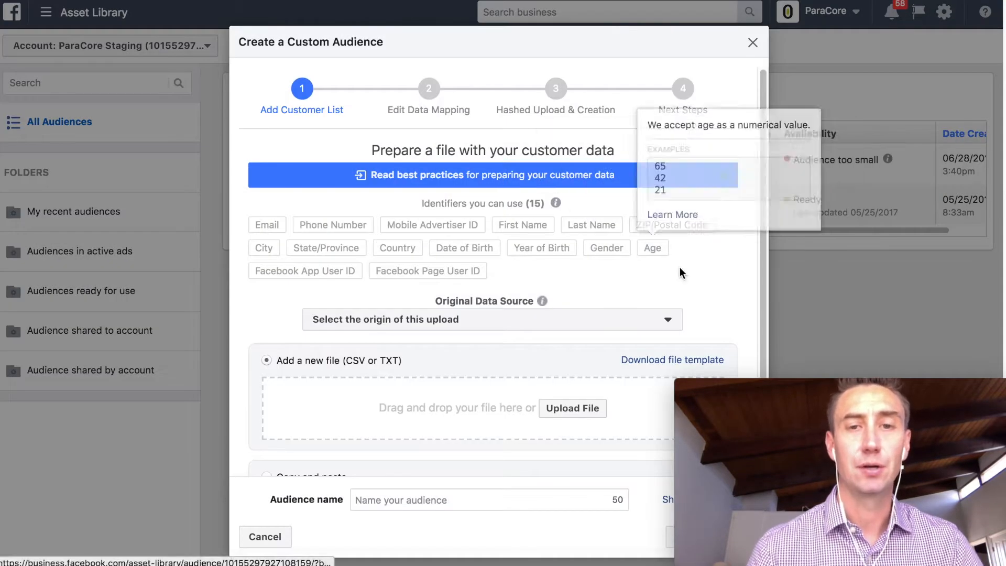
- Download the example customer file template
{"action": "scroll", "coordinate": [707, 244], "scroll_direction": "down", "scroll_amount": 1}
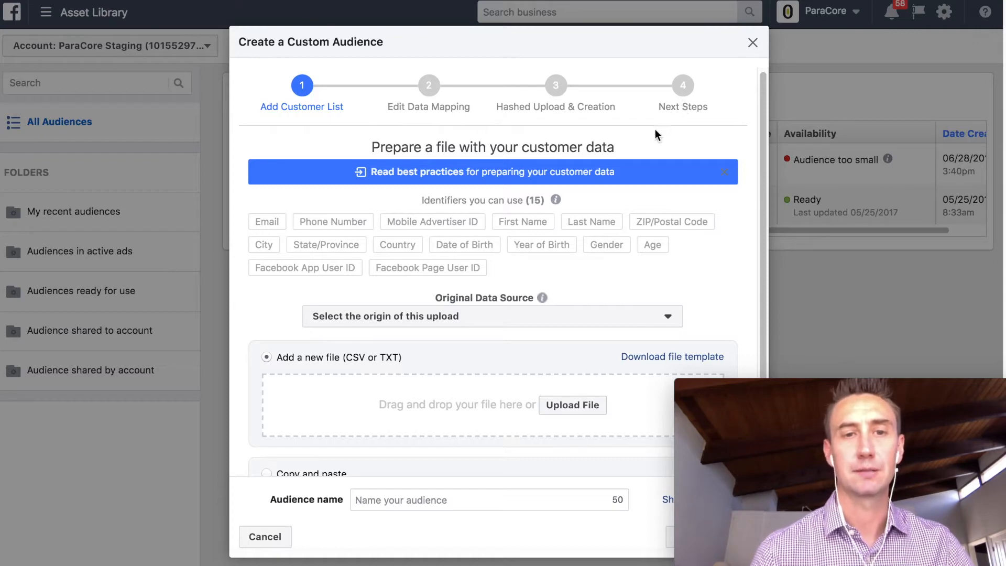
{"action": "scroll", "coordinate": [601, 143], "scroll_direction": "down", "scroll_amount": 2}
{"action": "scroll", "coordinate": [601, 143], "scroll_direction": "down", "scroll_amount": 1}
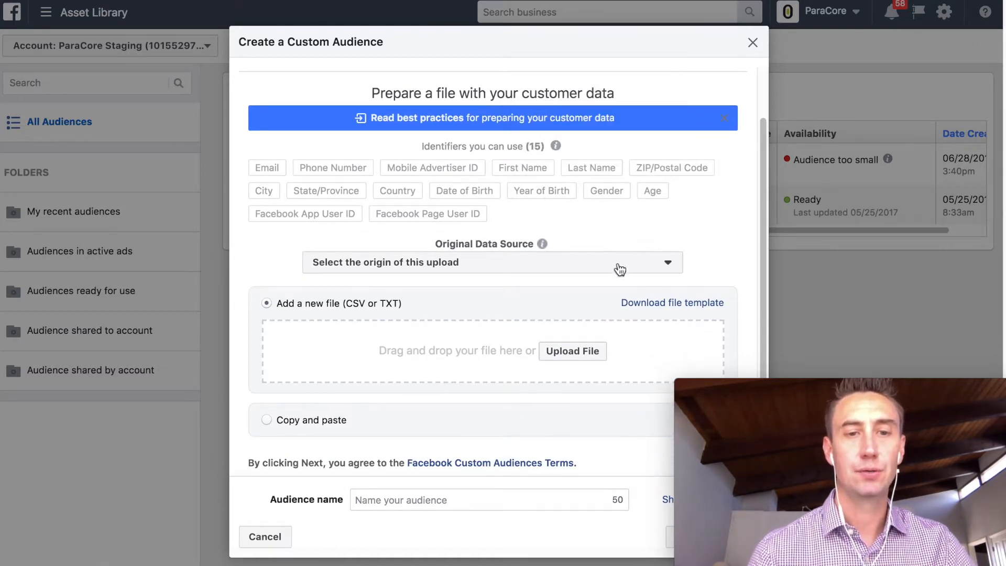
{"action": "scroll", "coordinate": [596, 236], "scroll_direction": "down", "scroll_amount": 1}
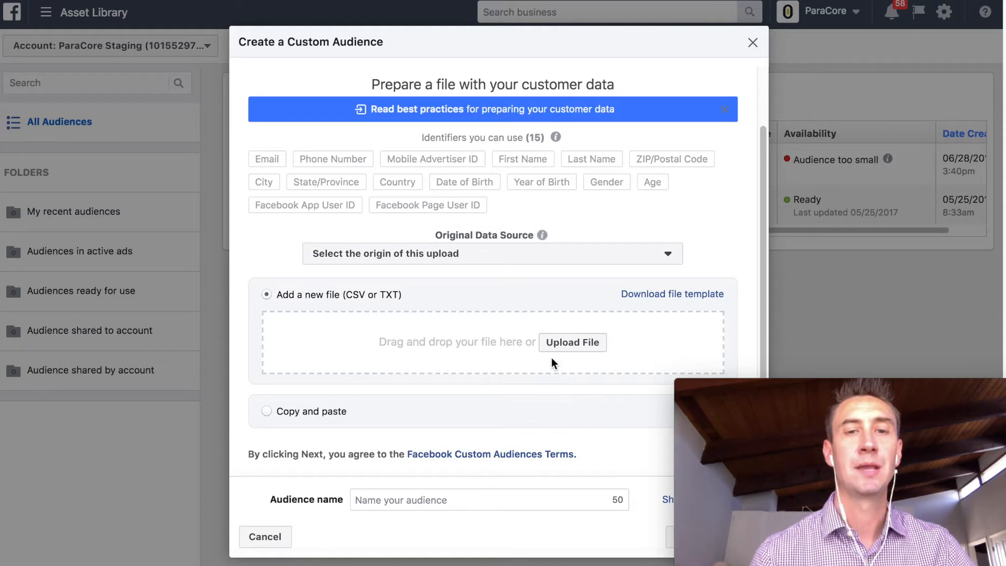
{"action": "left_click", "coordinate": [671, 297]}
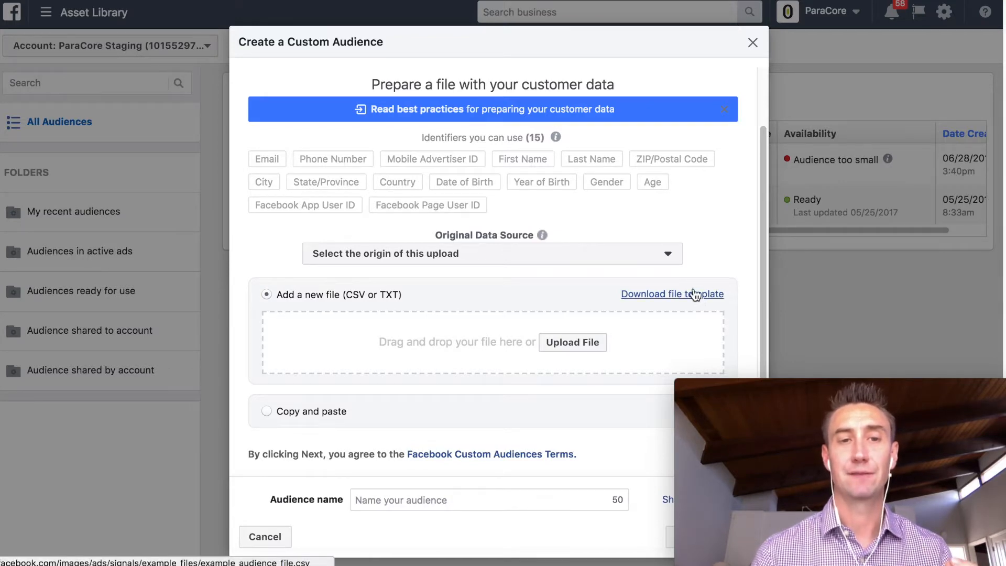
- Review the Original Data Source options, then browse for a customer file to upload
{"action": "left_click", "coordinate": [661, 255]}
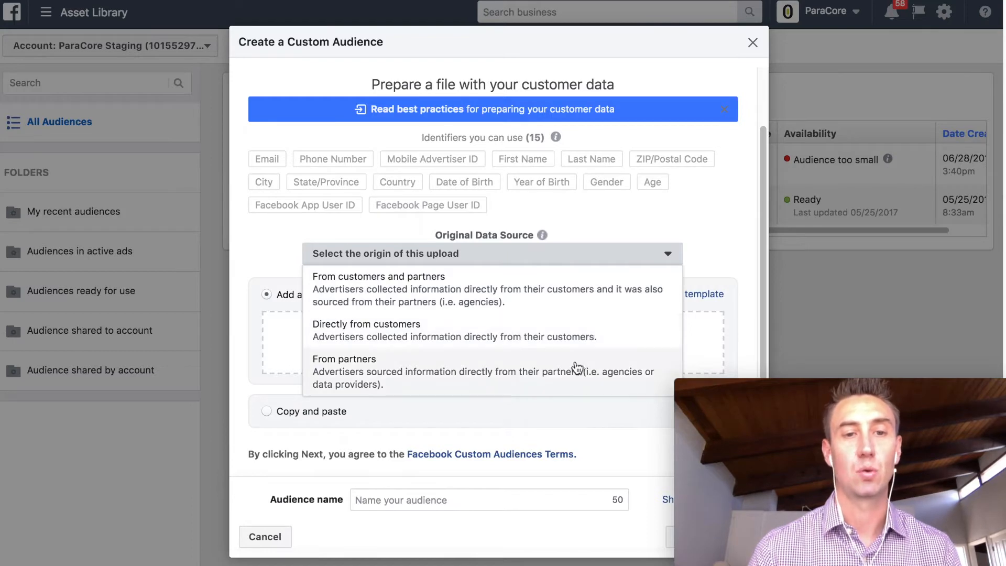
{"action": "left_click", "coordinate": [599, 211]}
{"action": "mouse_move", "coordinate": [545, 238]}
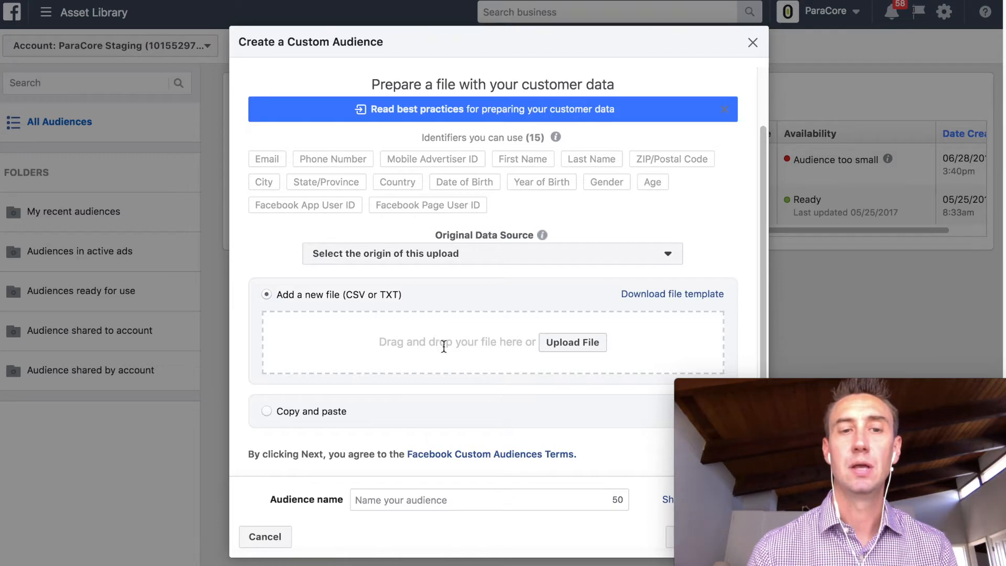
{"action": "left_click", "coordinate": [559, 350]}
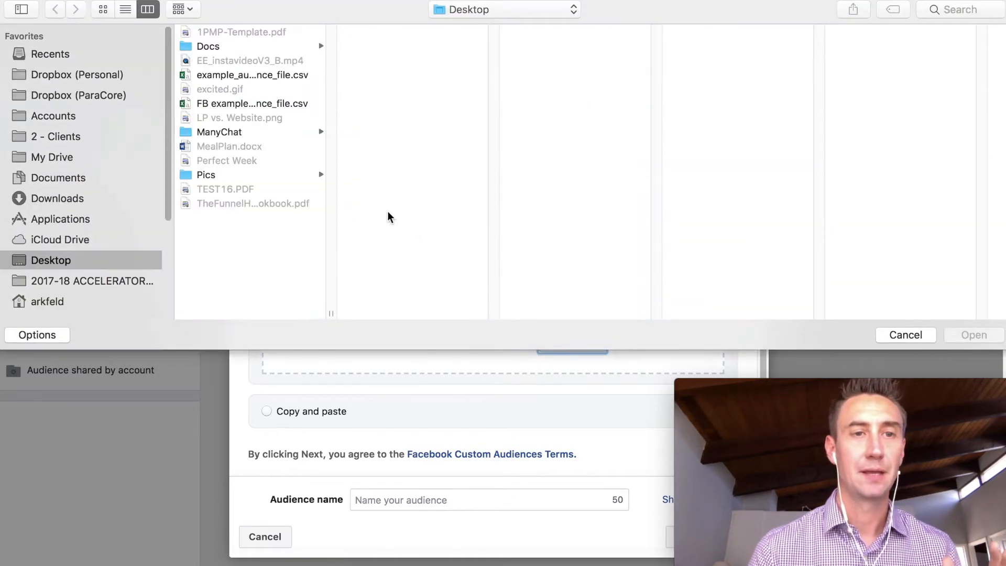
- Upload FB example_audience_file.csv as the customer file
{"action": "left_click", "coordinate": [279, 104]}
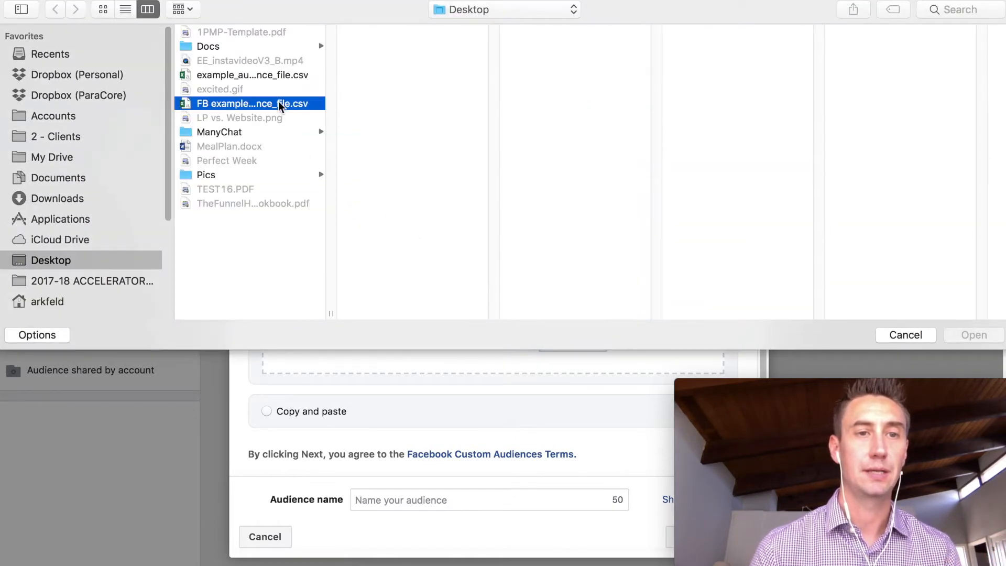
{"action": "double_click", "coordinate": [278, 103]}
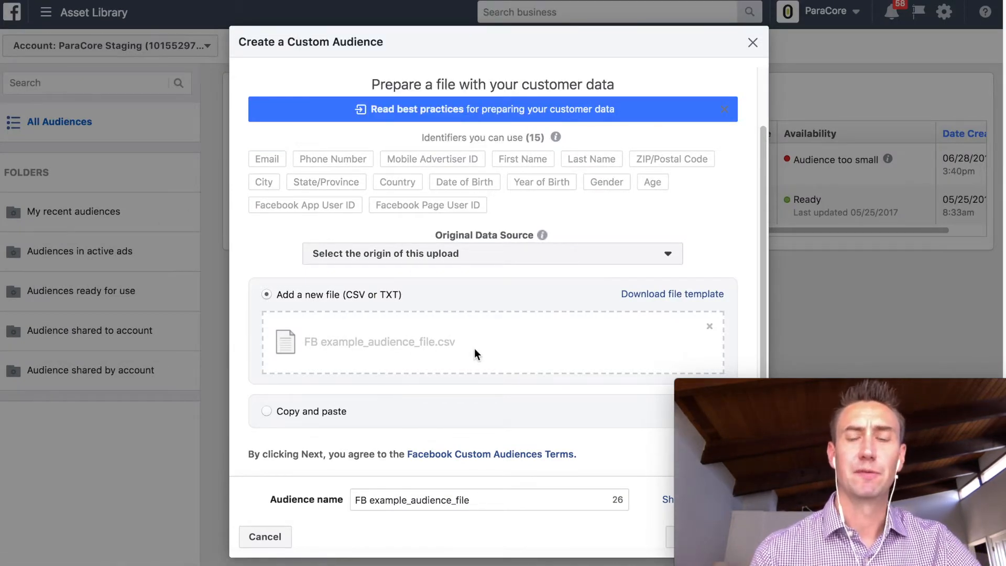
{"action": "scroll", "coordinate": [480, 322], "scroll_direction": "down", "scroll_amount": 1}
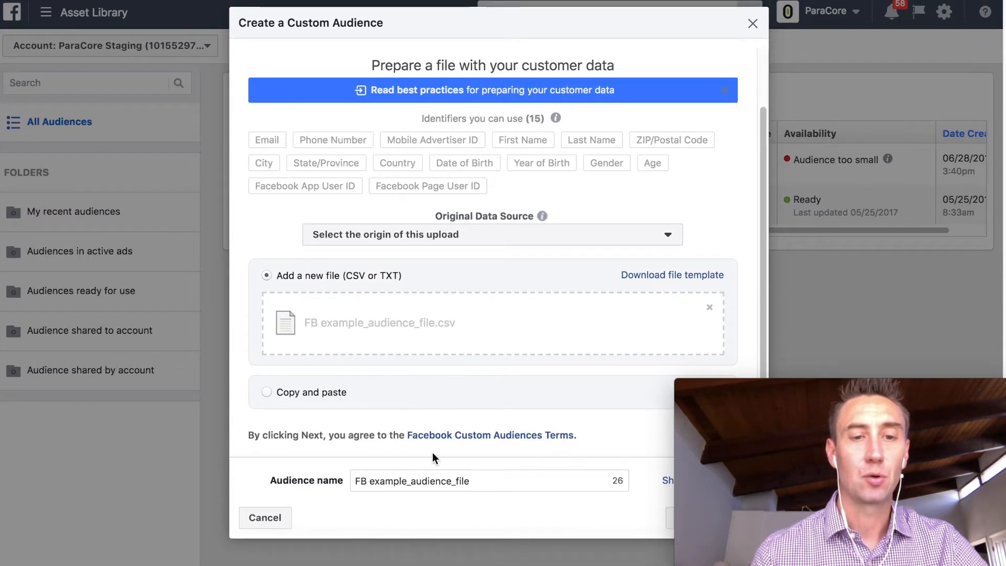
{"action": "mouse_move", "coordinate": [753, 388]}
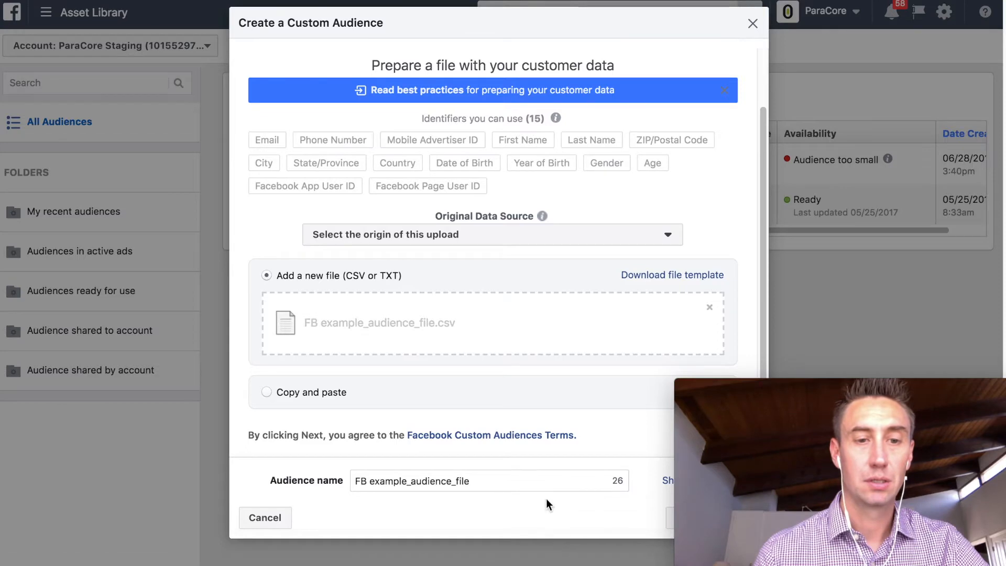
- Name the audience 'Test Audience for YouTube'
{"action": "triple_click", "coordinate": [401, 483]}
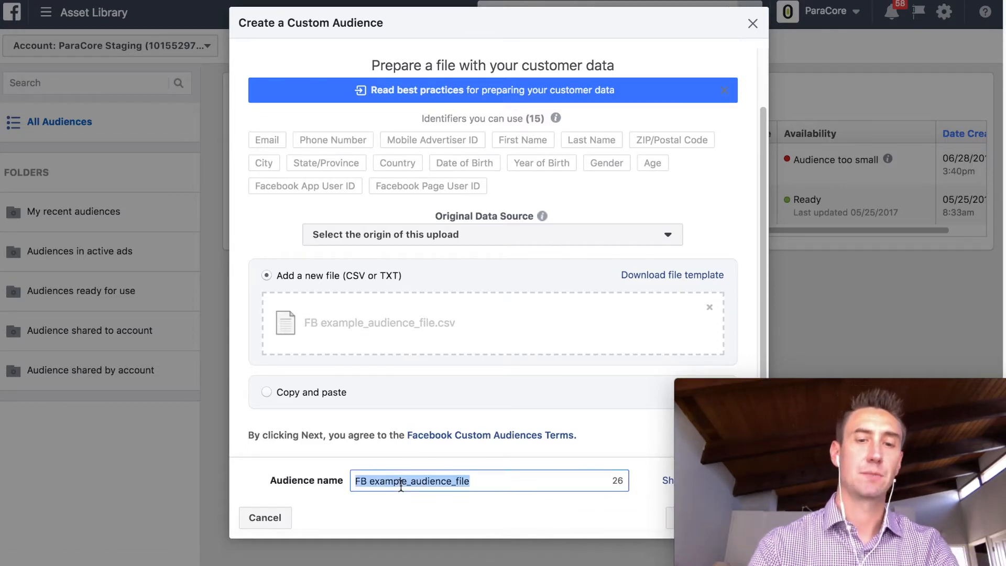
{"action": "type", "text": "Test Audience"}
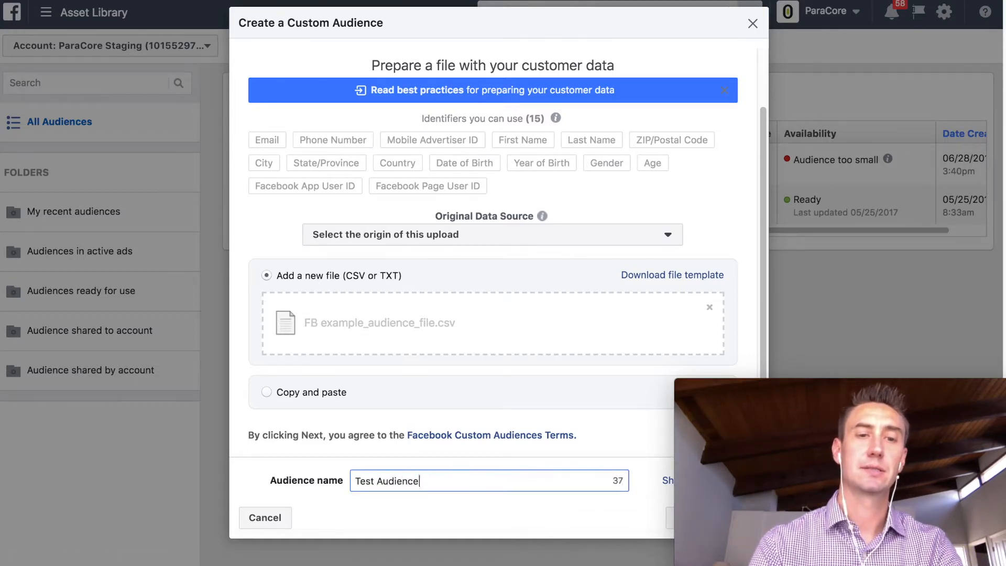
{"action": "type", "text": " for YouTube"}
{"action": "mouse_move", "coordinate": [702, 401]}
{"action": "left_click_drag", "start_coordinate": [744, 385], "coordinate": [724, 277]}
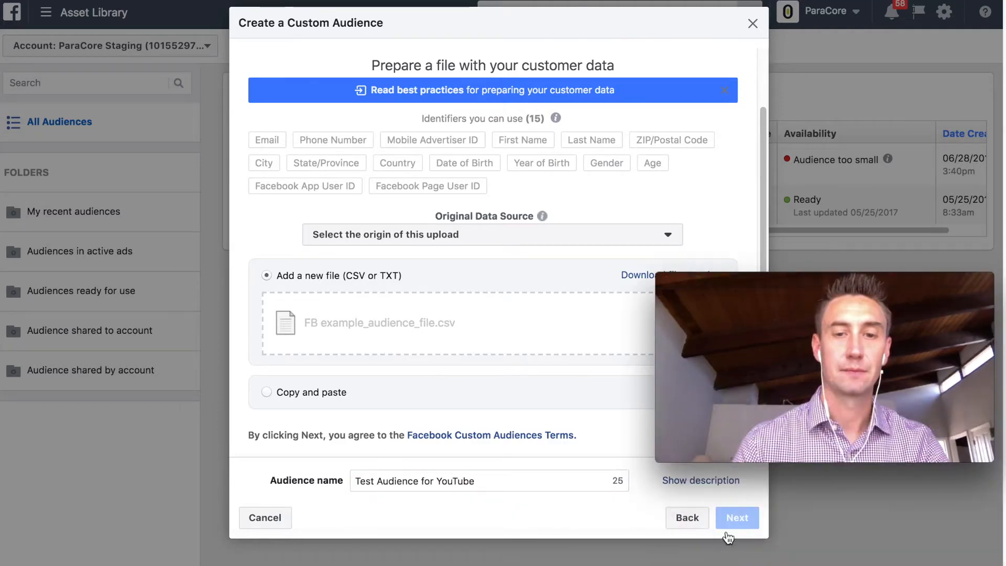
{"action": "left_click", "coordinate": [551, 476]}
{"action": "left_click", "coordinate": [739, 519]}
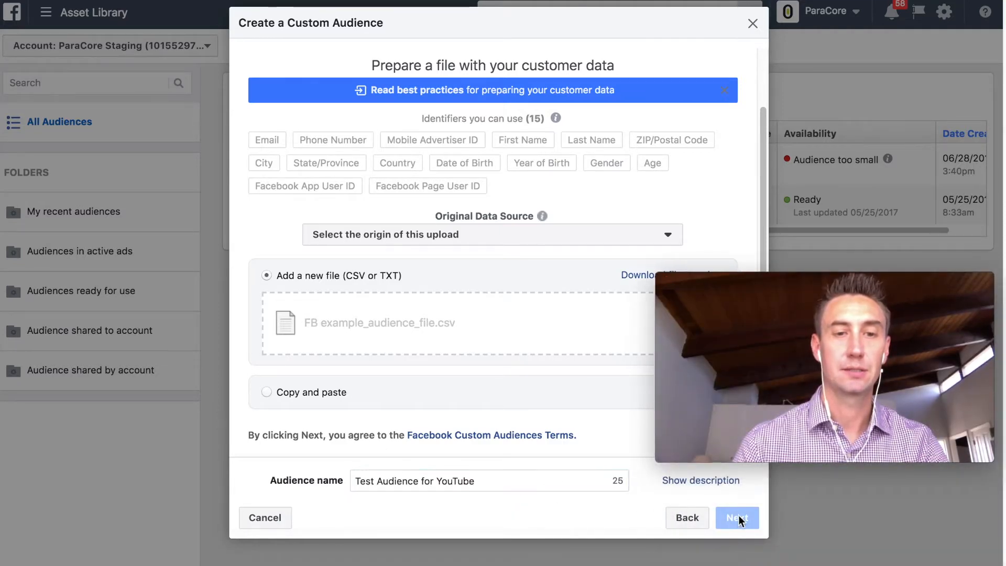
{"action": "mouse_move", "coordinate": [803, 288]}
{"action": "left_click_drag", "start_coordinate": [835, 288], "coordinate": [865, 279]}
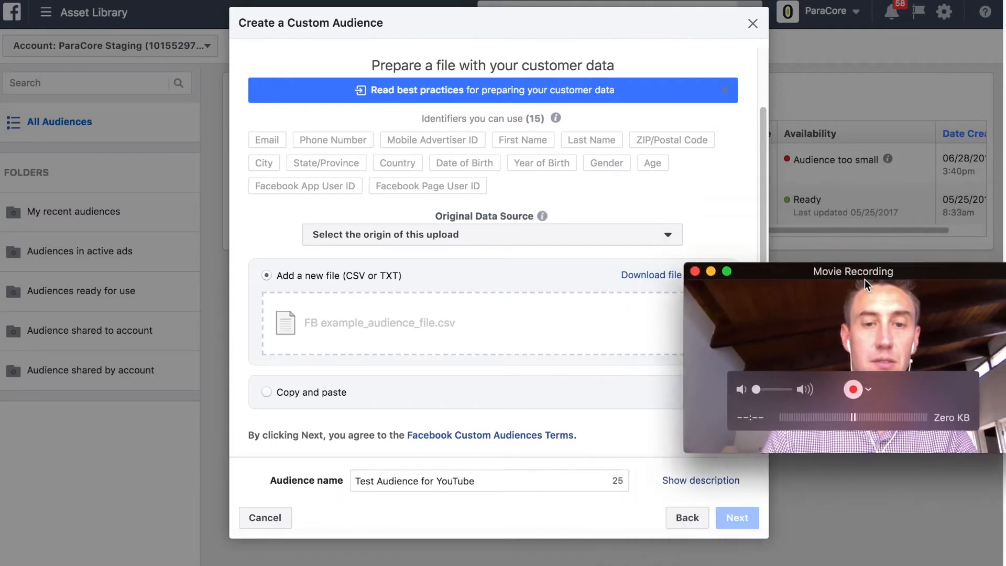
{"action": "double_click", "coordinate": [523, 479]}
{"action": "left_click", "coordinate": [633, 499]}
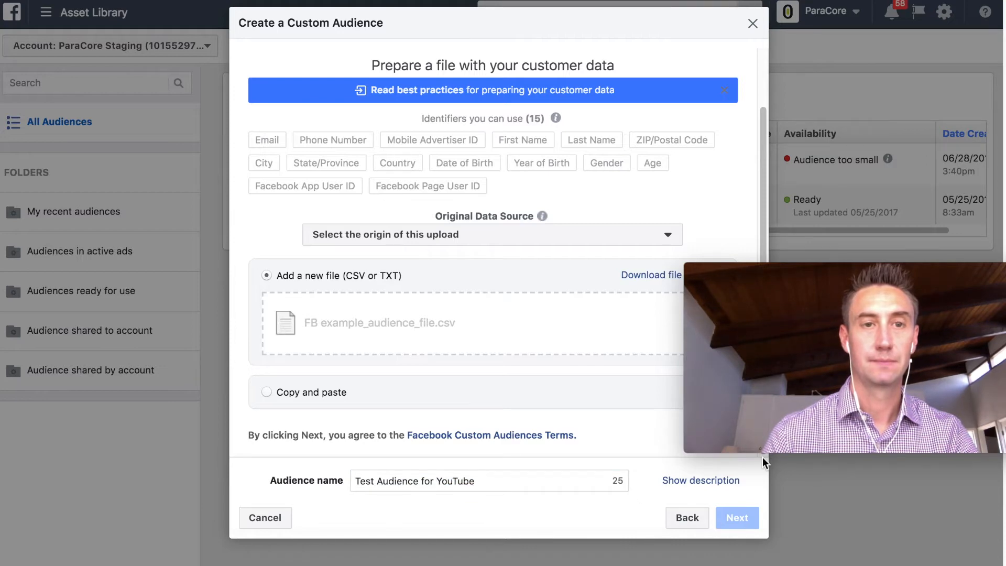
{"action": "mouse_move", "coordinate": [800, 332]}
{"action": "left_click_drag", "start_coordinate": [805, 289], "coordinate": [786, 321]}
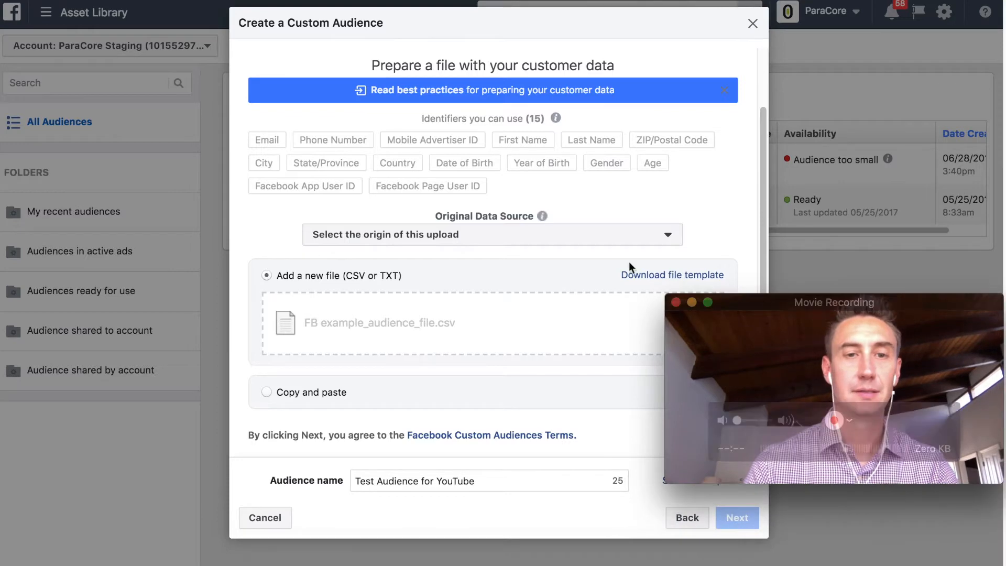
- Set the Original Data Source to Directly from customers and continue to data mapping
{"action": "left_click", "coordinate": [606, 241]}
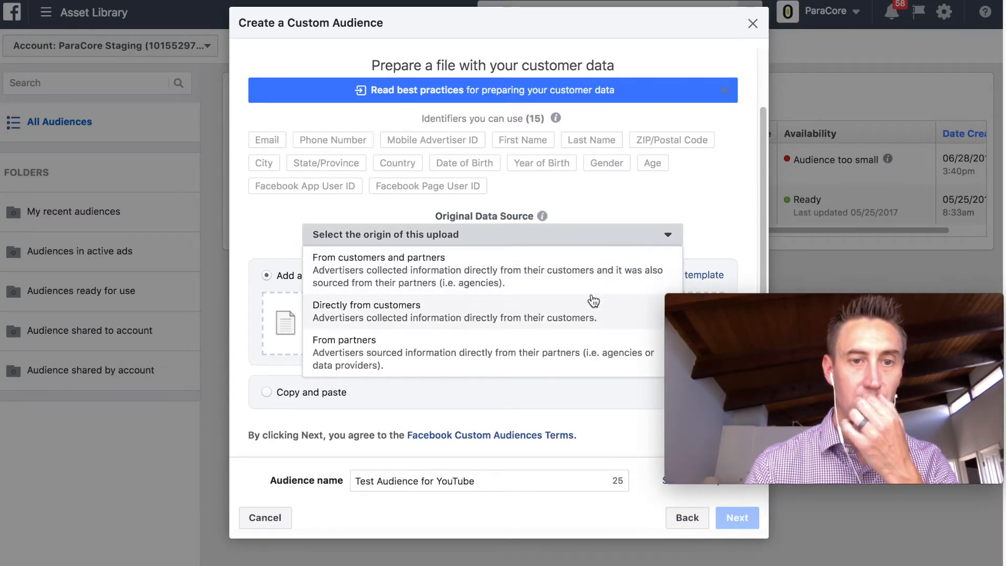
{"action": "left_click", "coordinate": [584, 311]}
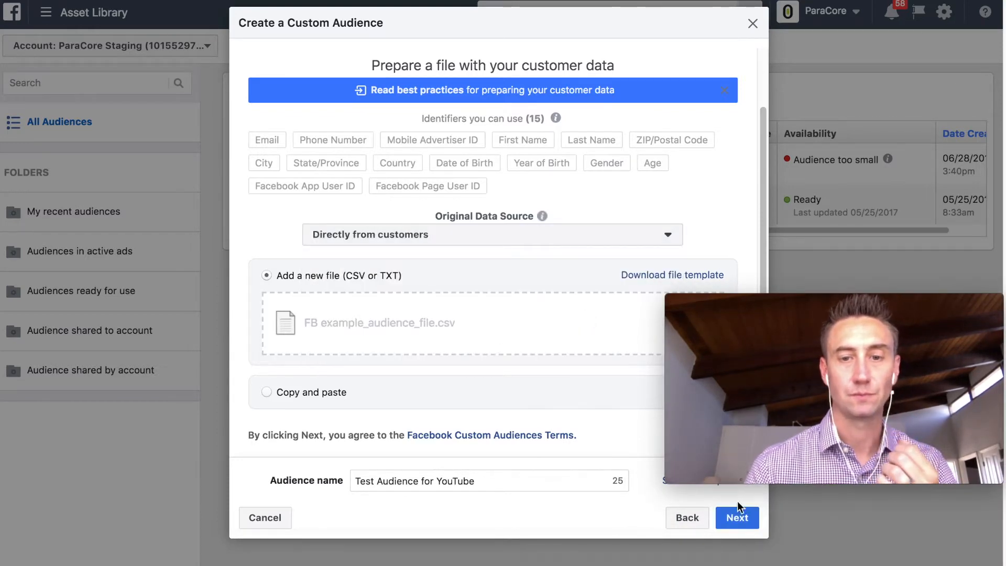
{"action": "left_click", "coordinate": [738, 518]}
{"action": "left_click_drag", "start_coordinate": [766, 301], "coordinate": [767, 386]}
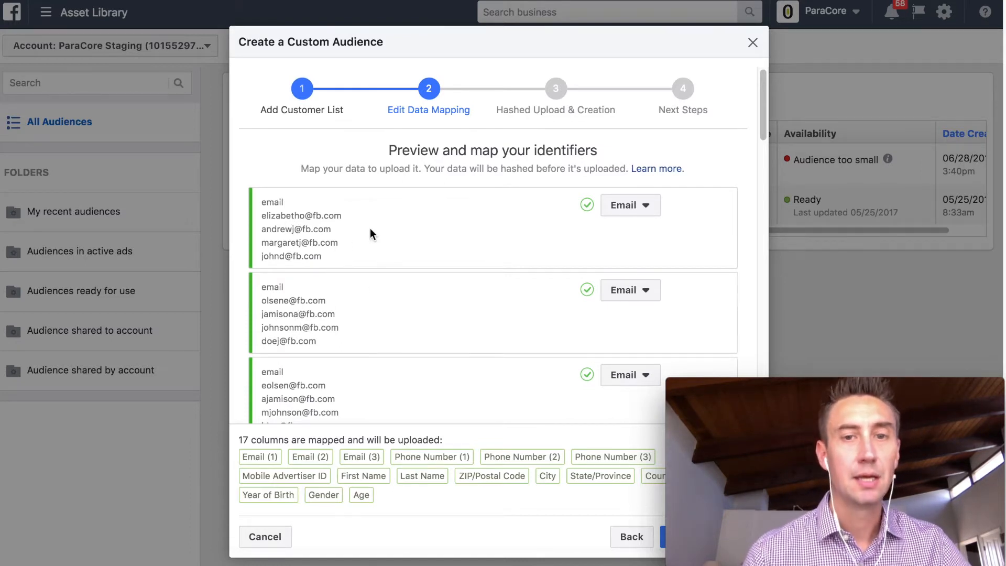
{"action": "scroll", "coordinate": [370, 234], "scroll_direction": "down", "scroll_amount": 5}
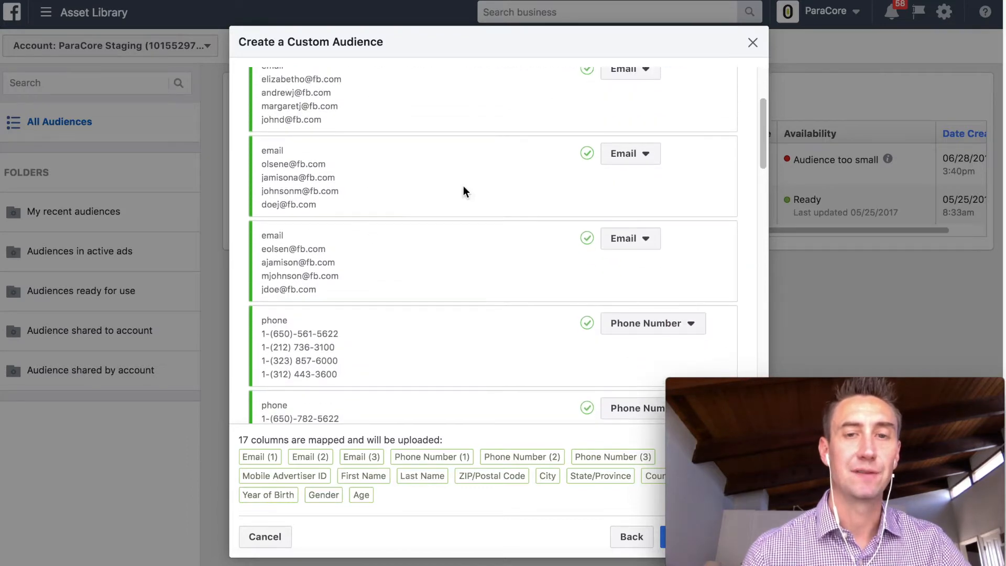
{"action": "scroll", "coordinate": [464, 187], "scroll_direction": "up", "scroll_amount": 2}
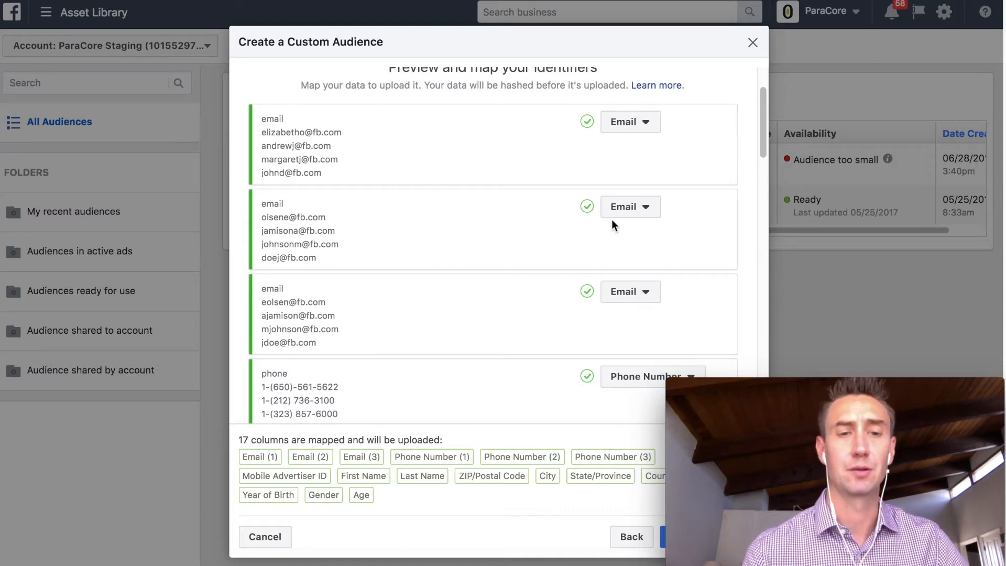
{"action": "scroll", "coordinate": [445, 266], "scroll_direction": "down", "scroll_amount": 3}
{"action": "scroll", "coordinate": [445, 267], "scroll_direction": "up", "scroll_amount": 4}
{"action": "scroll", "coordinate": [445, 266], "scroll_direction": "down", "scroll_amount": 6}
{"action": "scroll", "coordinate": [445, 266], "scroll_direction": "down", "scroll_amount": 8}
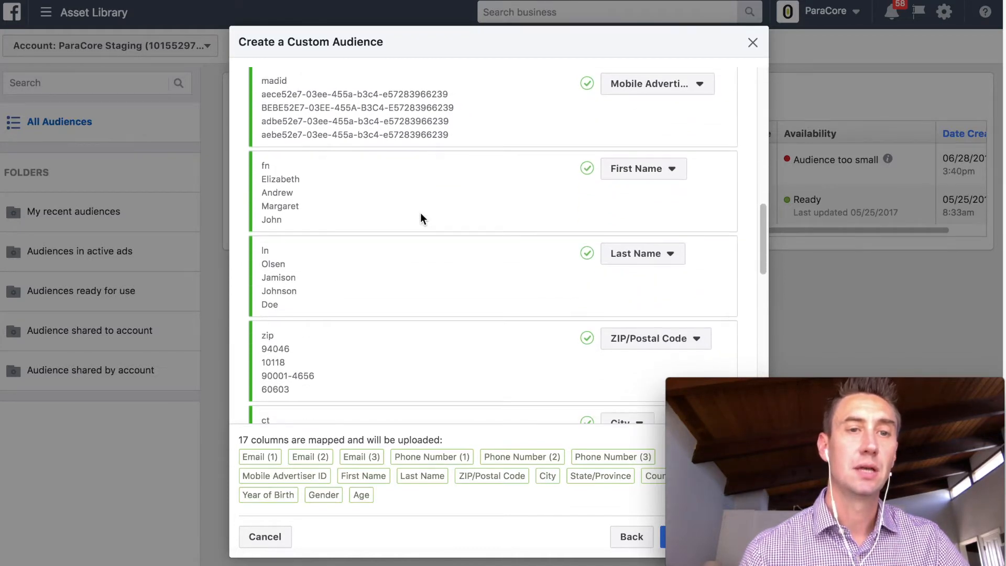
{"action": "scroll", "coordinate": [420, 213], "scroll_direction": "down", "scroll_amount": 1}
{"action": "scroll", "coordinate": [360, 269], "scroll_direction": "down", "scroll_amount": 3}
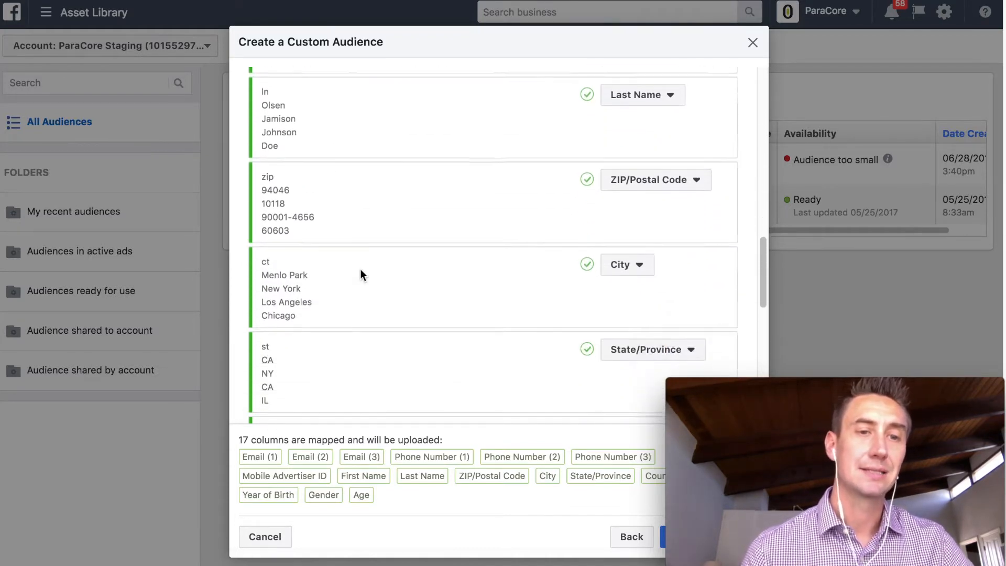
{"action": "scroll", "coordinate": [360, 269], "scroll_direction": "down", "scroll_amount": 1}
{"action": "scroll", "coordinate": [398, 283], "scroll_direction": "down", "scroll_amount": 3}
{"action": "scroll", "coordinate": [400, 332], "scroll_direction": "down", "scroll_amount": 4}
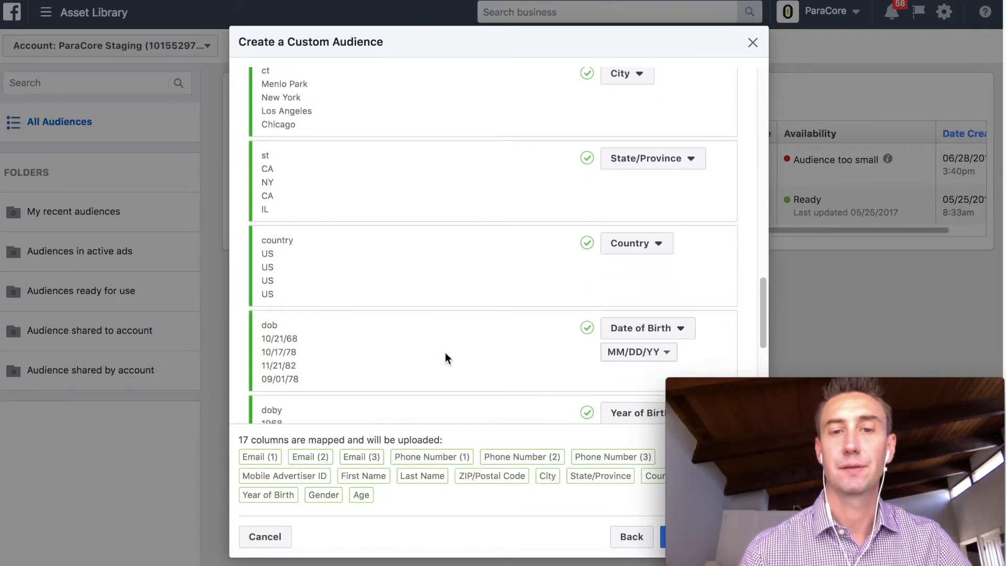
{"action": "scroll", "coordinate": [446, 356], "scroll_direction": "up", "scroll_amount": 15}
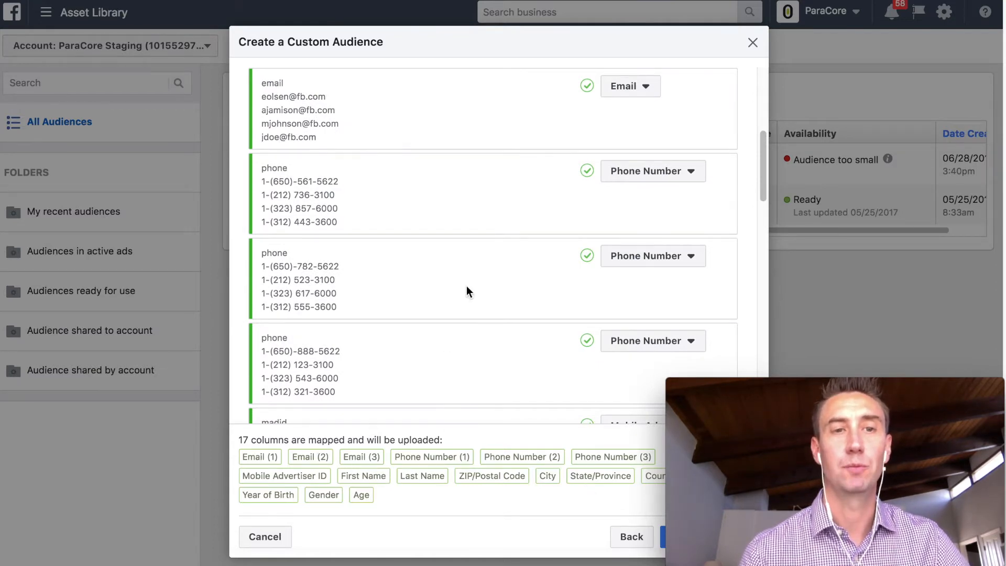
{"action": "scroll", "coordinate": [467, 288], "scroll_direction": "up", "scroll_amount": 5}
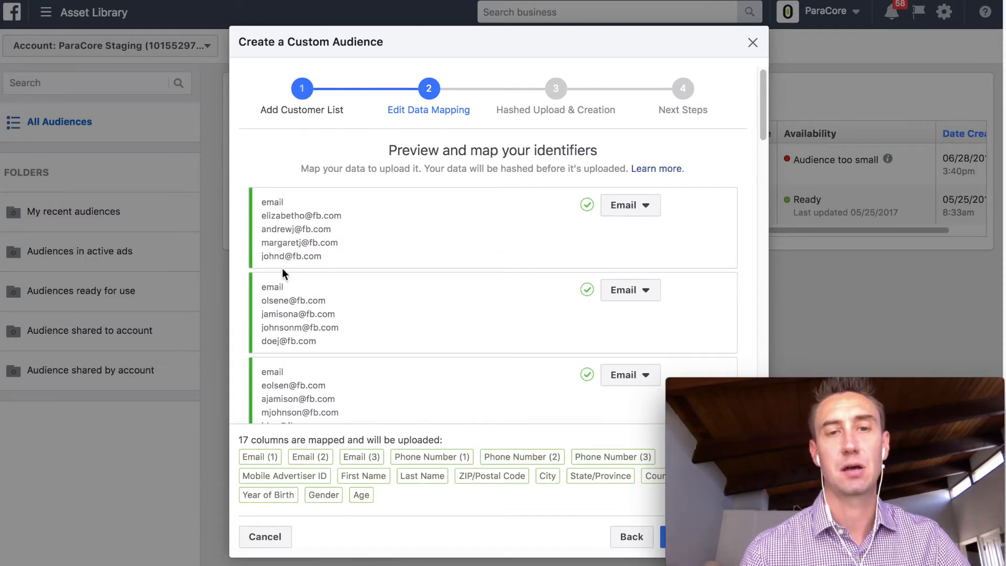
{"action": "left_click", "coordinate": [624, 206]}
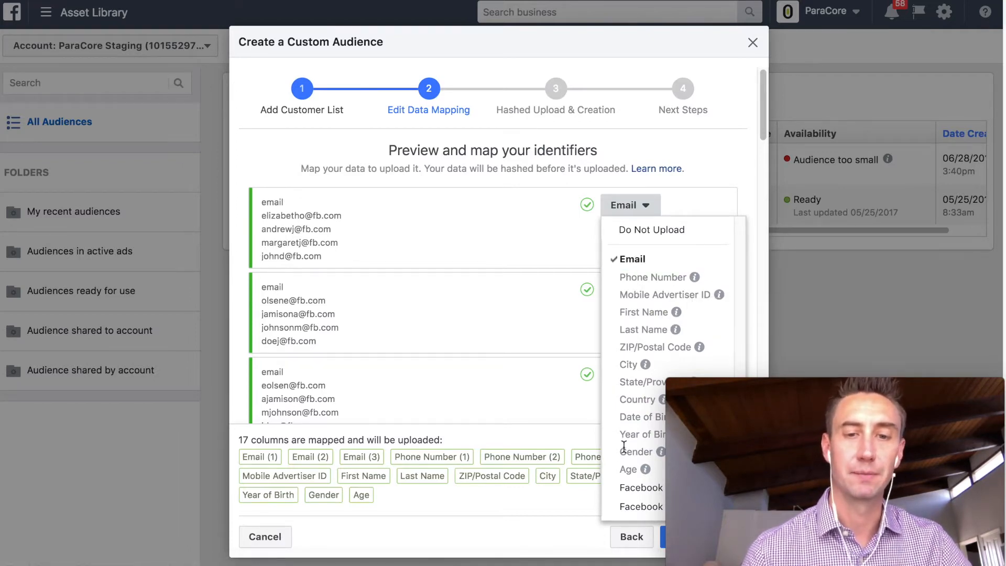
{"action": "left_click", "coordinate": [449, 238]}
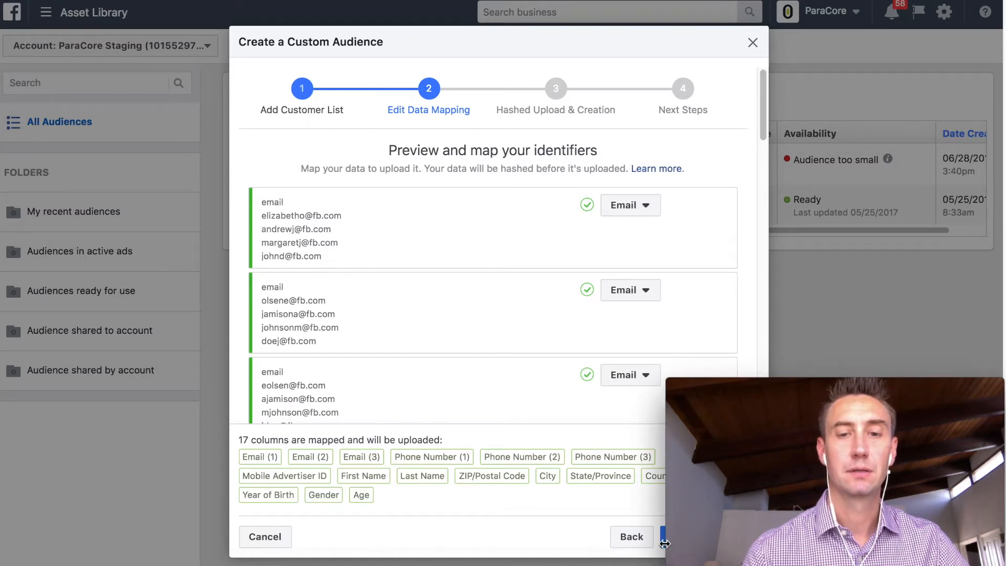
{"action": "left_click_drag", "start_coordinate": [756, 392], "coordinate": [753, 334]}
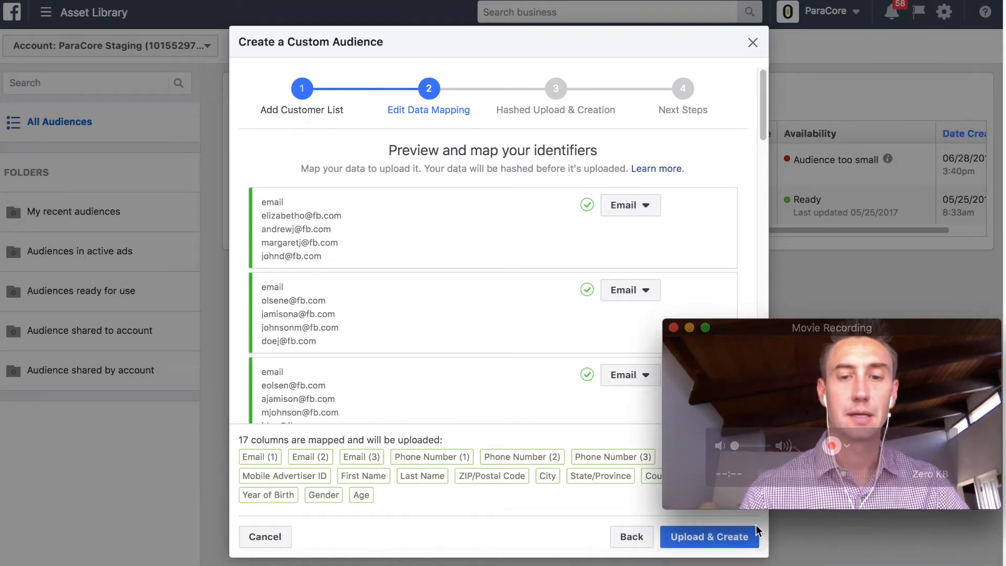
- Upload the 9-row list, creating Test Audience for YouTube, and return to the audiences list
{"action": "left_click", "coordinate": [739, 534]}
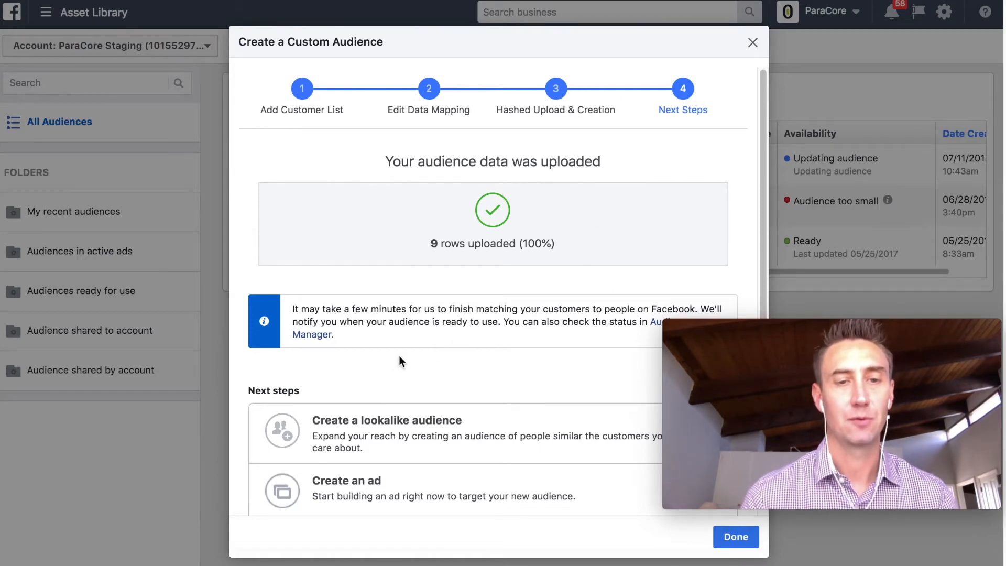
{"action": "scroll", "coordinate": [466, 328], "scroll_direction": "down", "scroll_amount": 2}
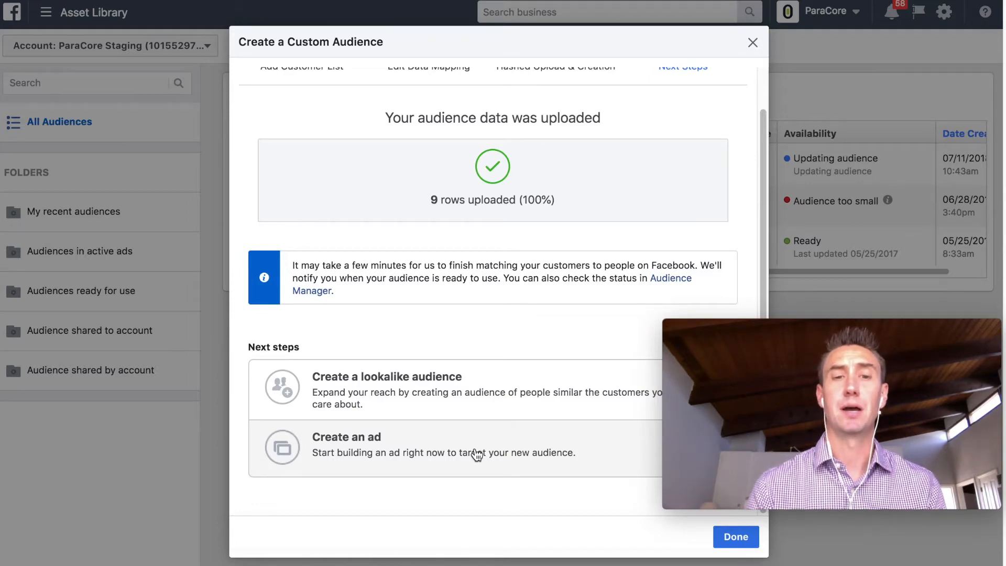
{"action": "left_click", "coordinate": [736, 536]}
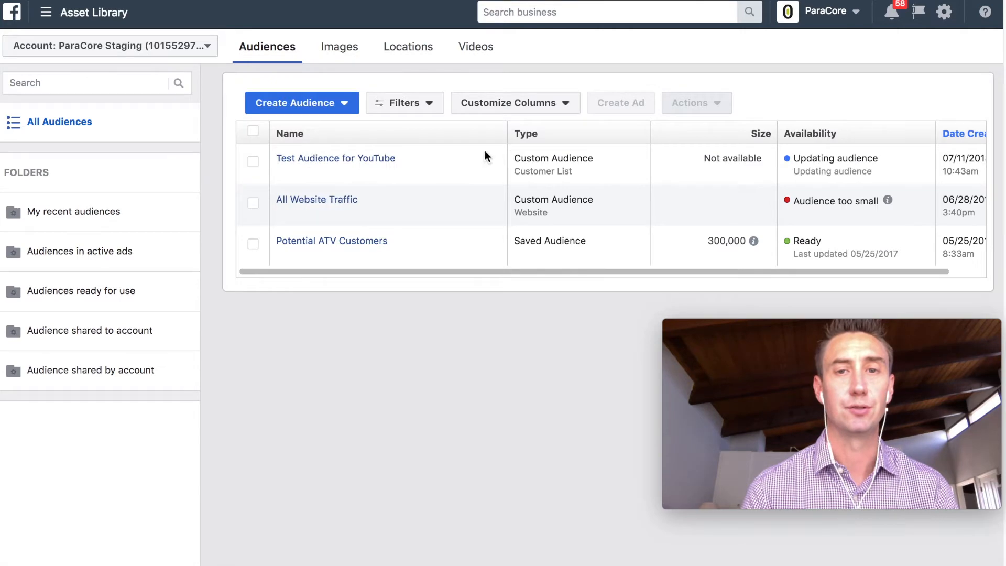
- Open the Test Audience for YouTube details panel
{"action": "mouse_move", "coordinate": [365, 162]}
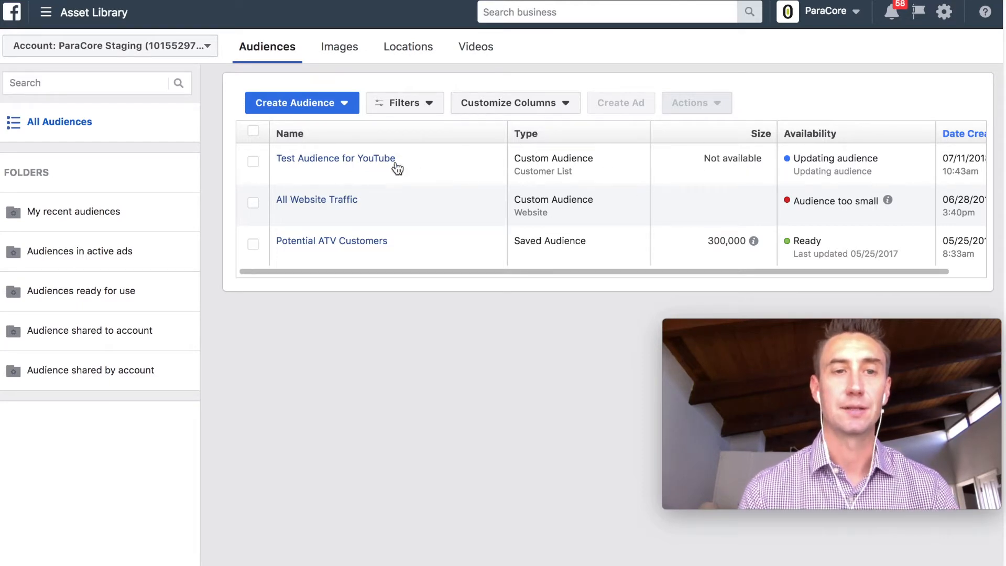
{"action": "left_click", "coordinate": [382, 164]}
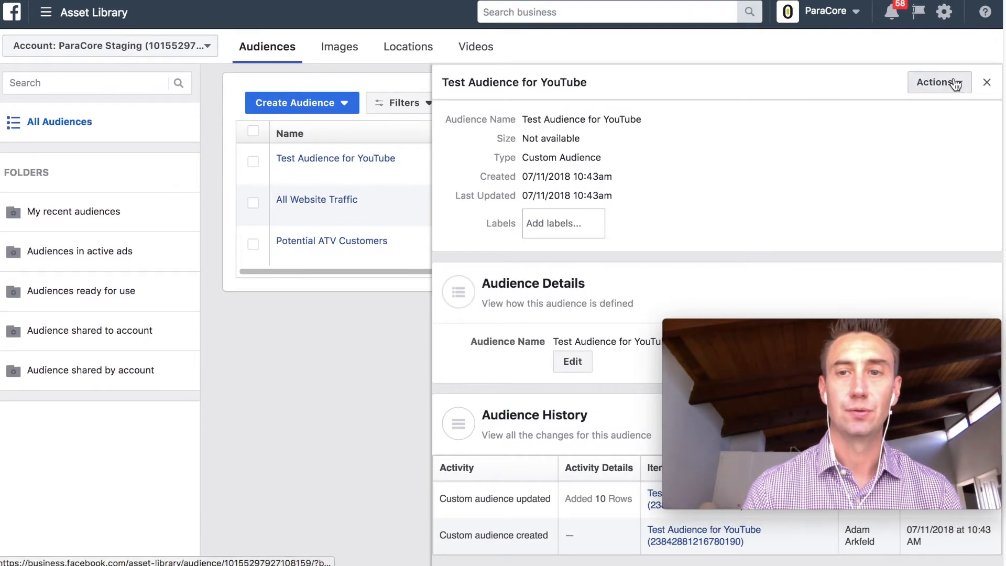
{"action": "left_click", "coordinate": [953, 80]}
{"action": "left_click", "coordinate": [835, 153]}
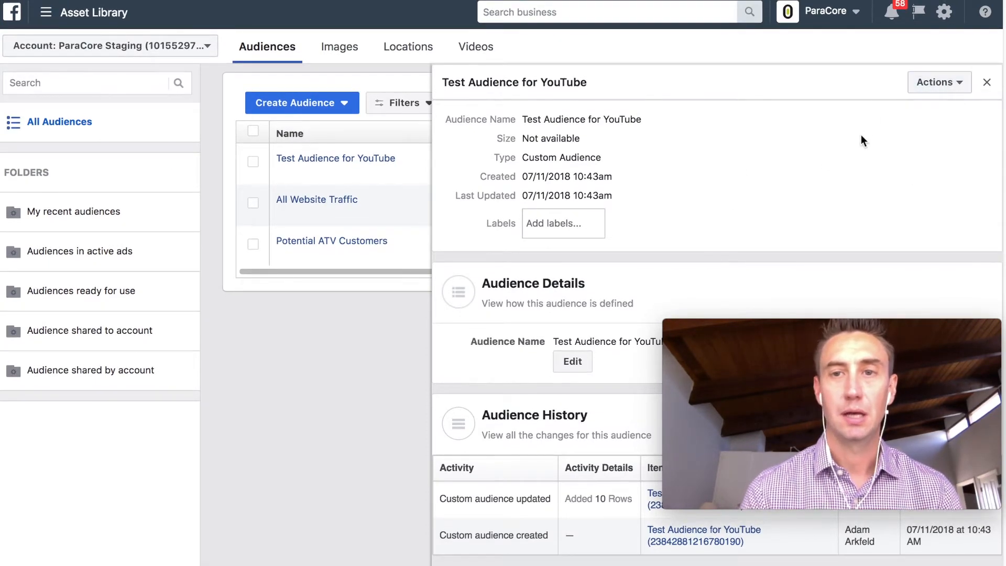
{"action": "left_click", "coordinate": [938, 81]}
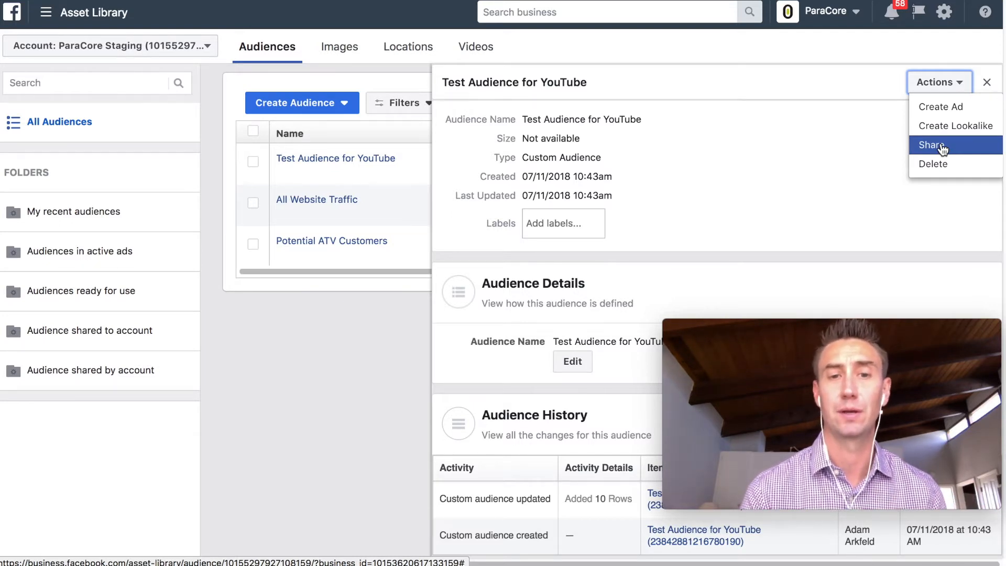
{"action": "scroll", "coordinate": [721, 151], "scroll_direction": "down", "scroll_amount": 1}
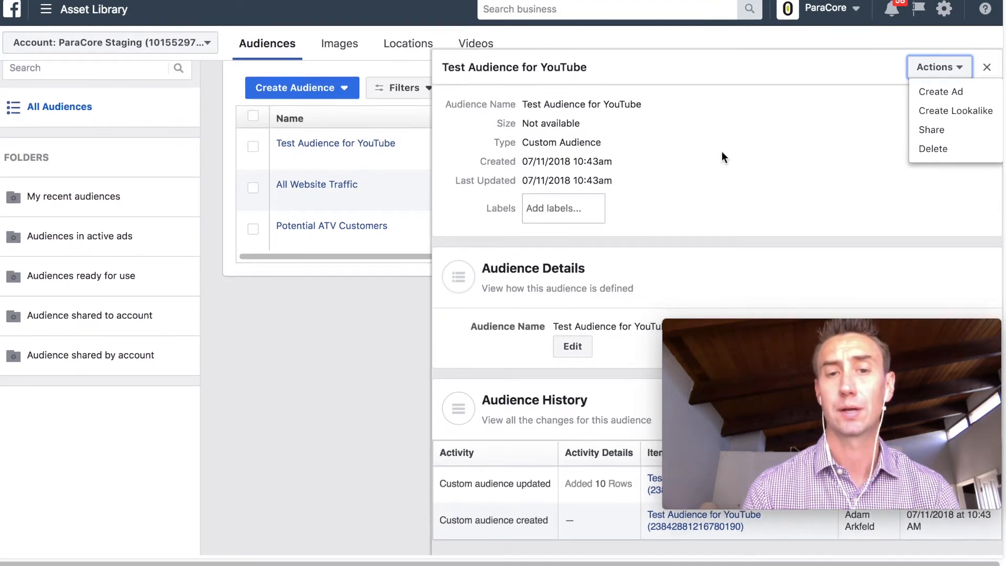
{"action": "left_click", "coordinate": [649, 282]}
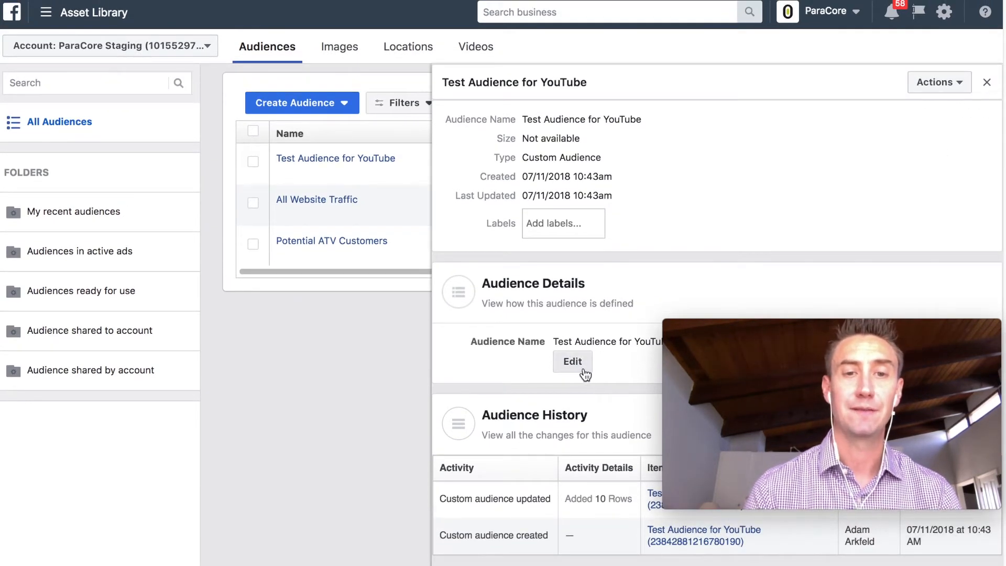
{"action": "left_click", "coordinate": [584, 373]}
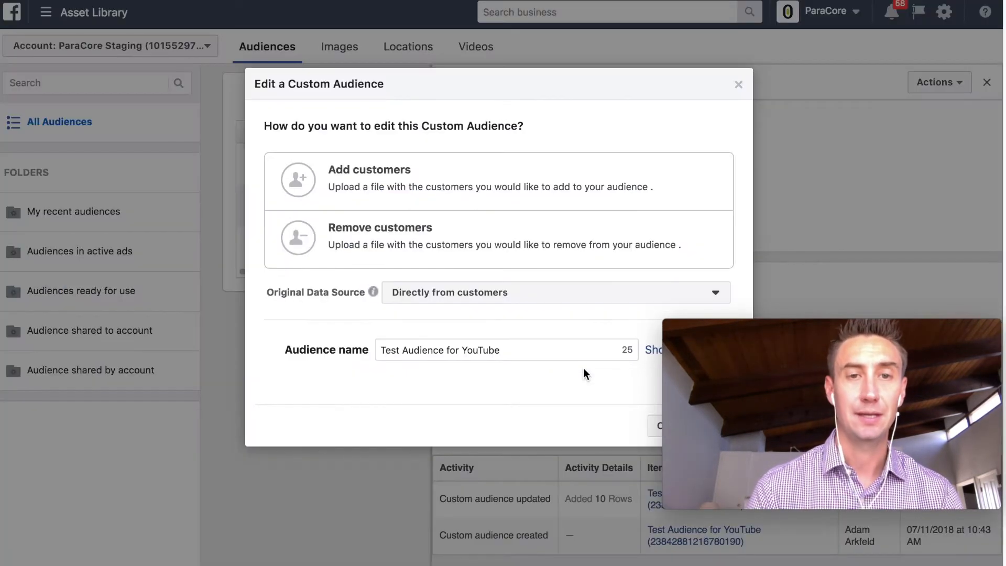
{"action": "left_click", "coordinate": [453, 206]}
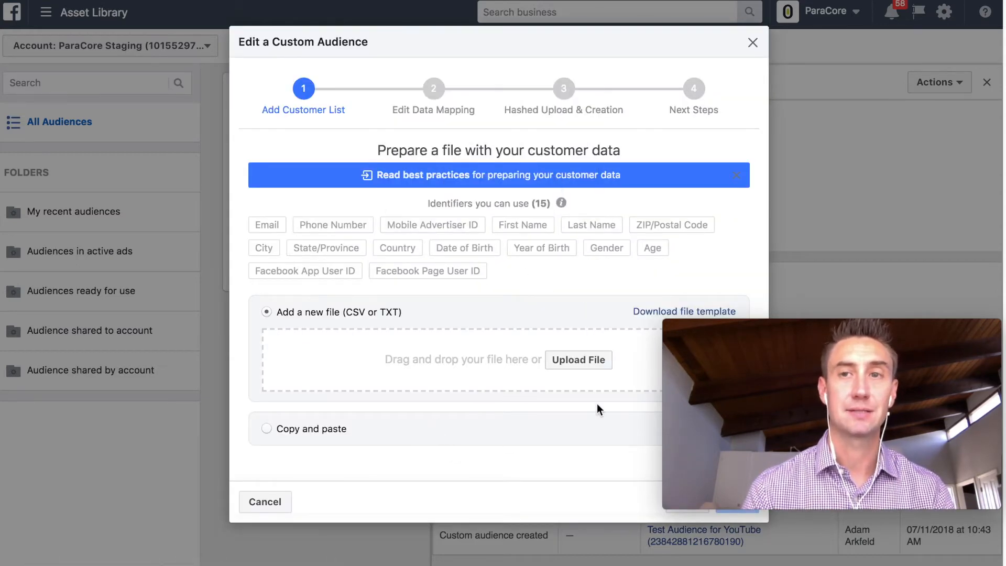
{"action": "mouse_move", "coordinate": [656, 222]}
{"action": "scroll", "coordinate": [656, 223], "scroll_direction": "down", "scroll_amount": 1}
{"action": "scroll", "coordinate": [656, 222], "scroll_direction": "up", "scroll_amount": 1}
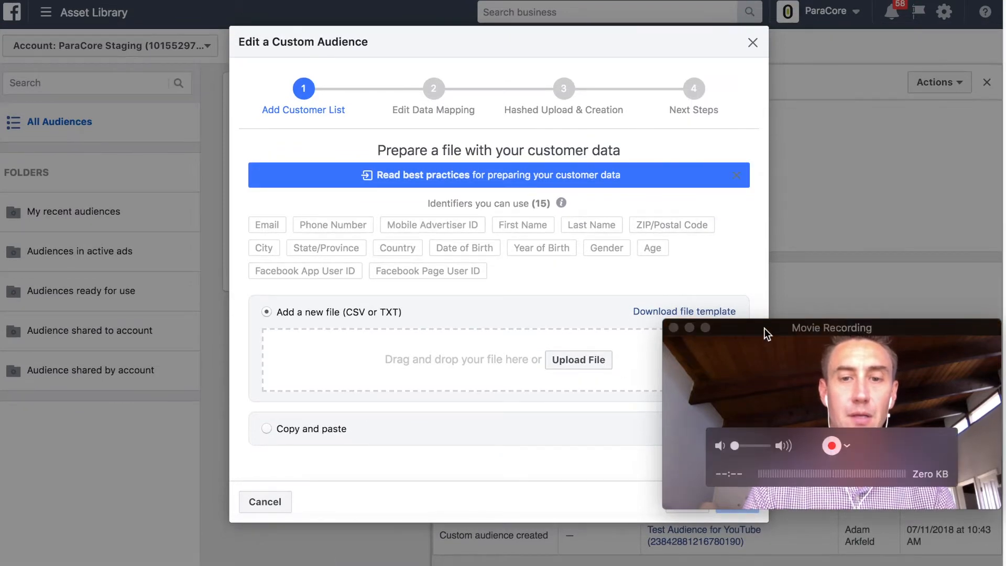
{"action": "left_click_drag", "start_coordinate": [764, 328], "coordinate": [763, 306]}
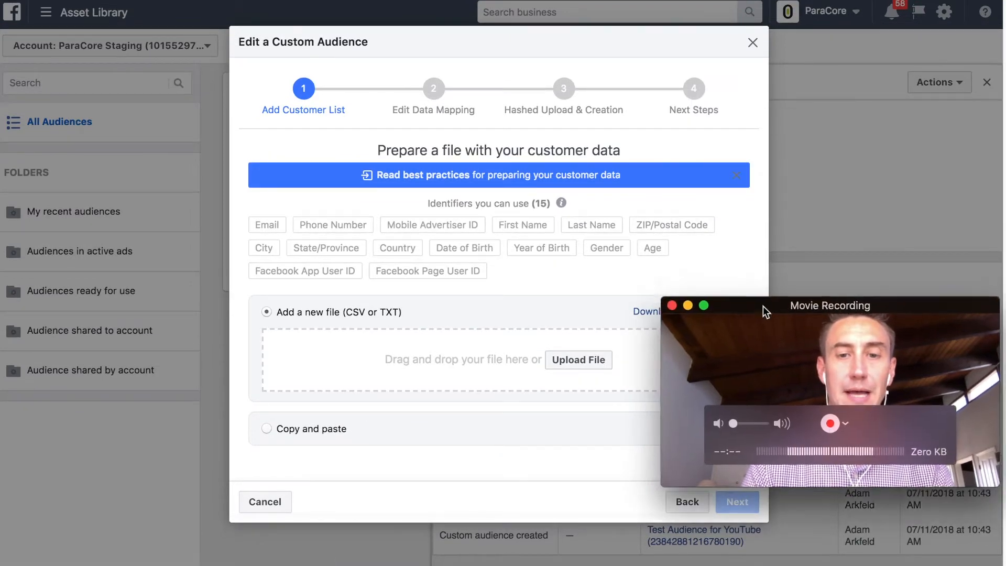
{"action": "left_click", "coordinate": [691, 503]}
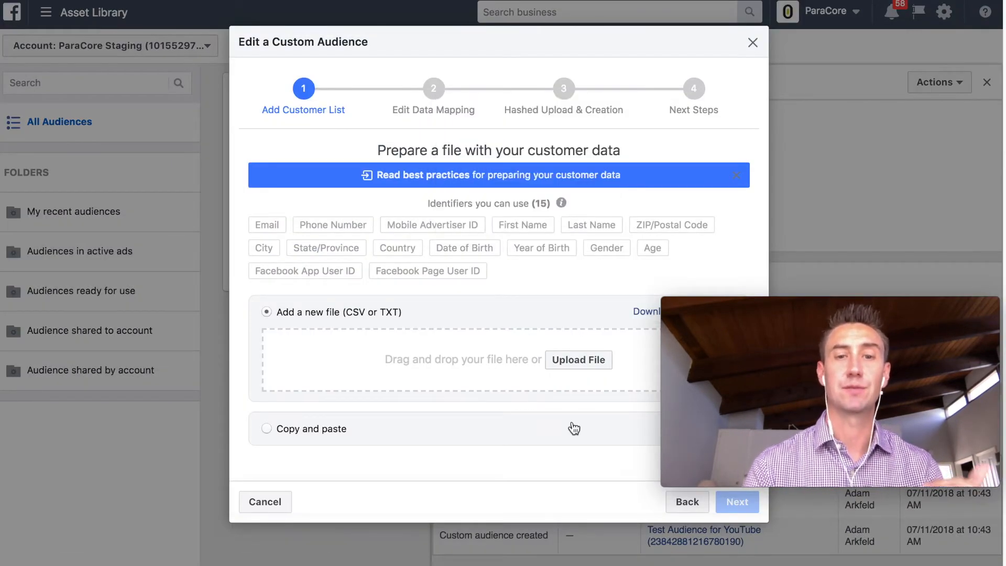
{"action": "left_click", "coordinate": [672, 505]}
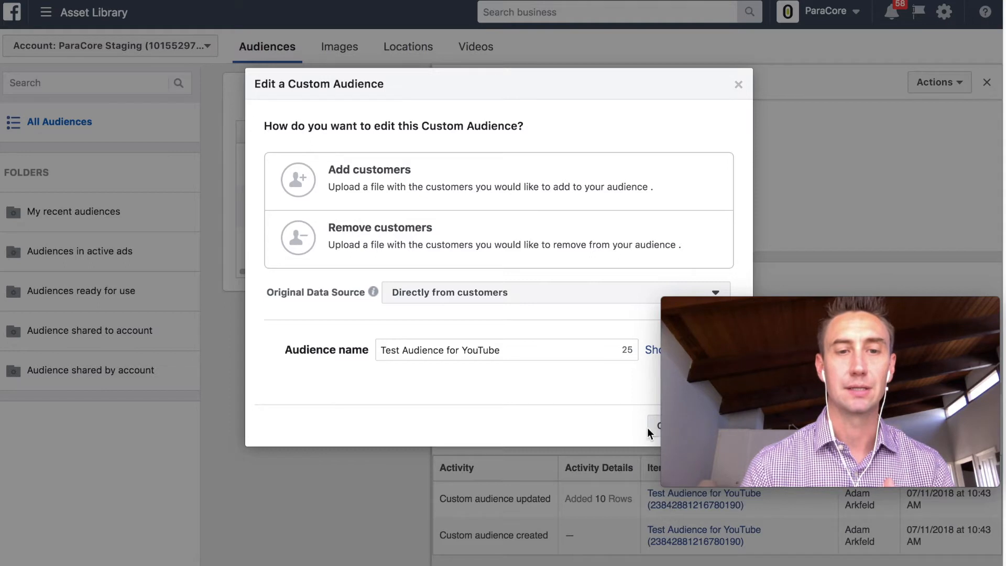
{"action": "left_click", "coordinate": [565, 298]}
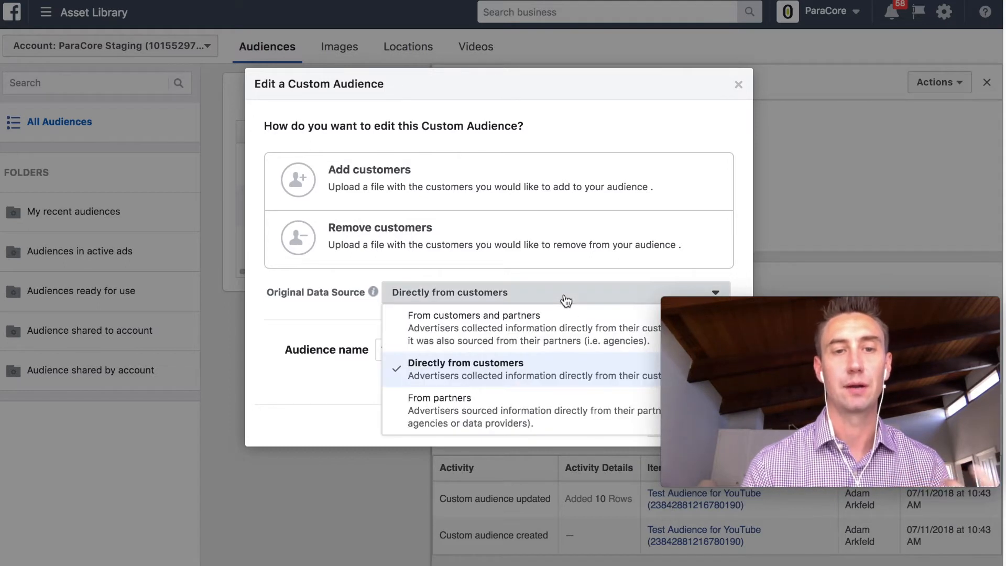
{"action": "left_click", "coordinate": [565, 299]}
{"action": "left_click", "coordinate": [553, 350]}
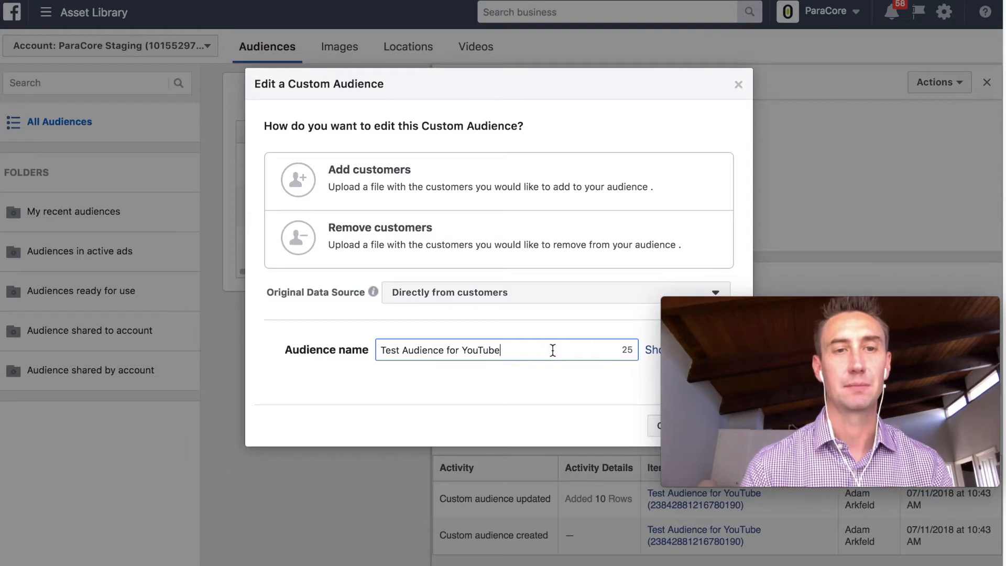
{"action": "left_click", "coordinate": [651, 427]}
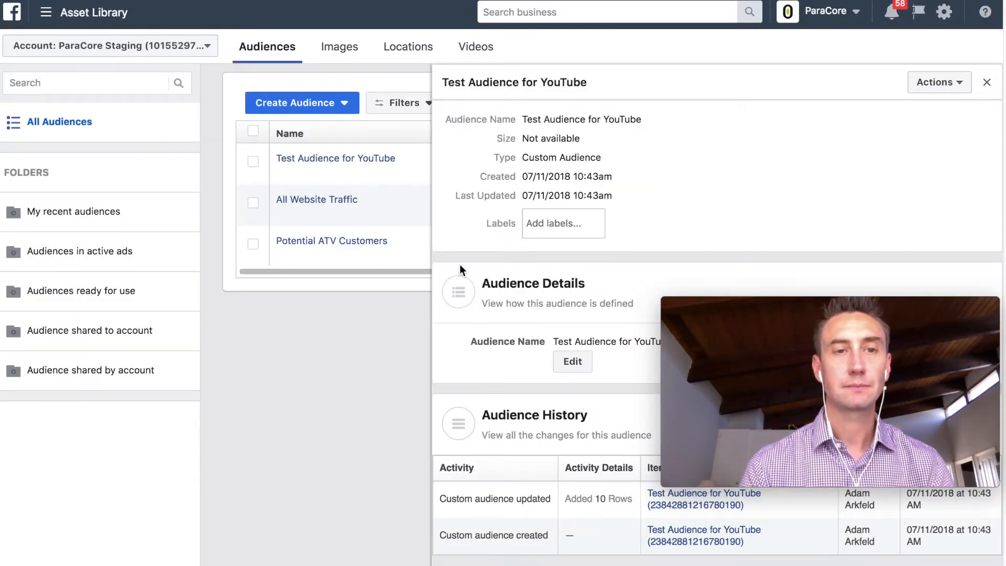
- Close the details panel and start a new Website Traffic custom audience
{"action": "mouse_move", "coordinate": [330, 157]}
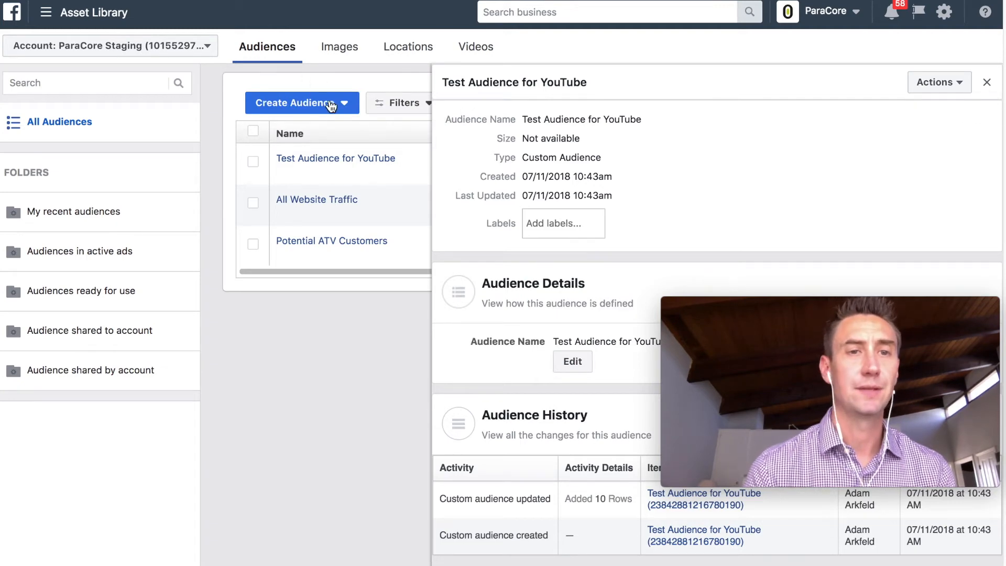
{"action": "left_click", "coordinate": [988, 85]}
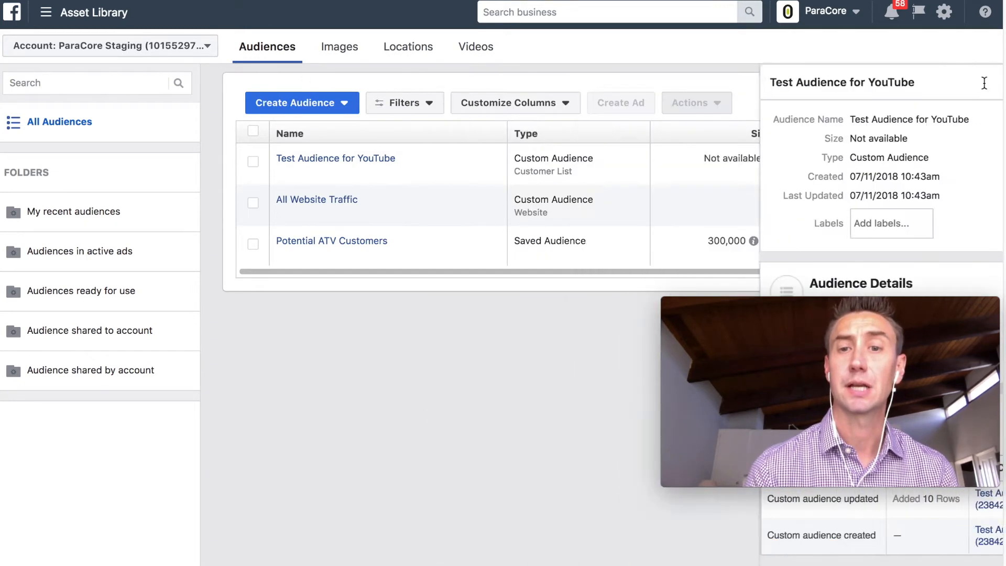
{"action": "left_click", "coordinate": [344, 101]}
{"action": "left_click", "coordinate": [330, 130]}
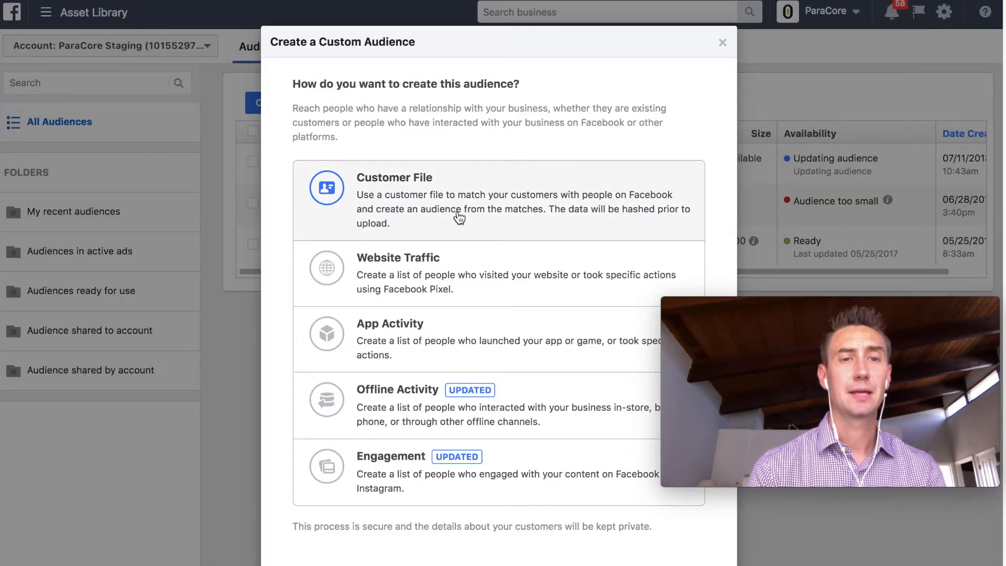
{"action": "left_click", "coordinate": [473, 262]}
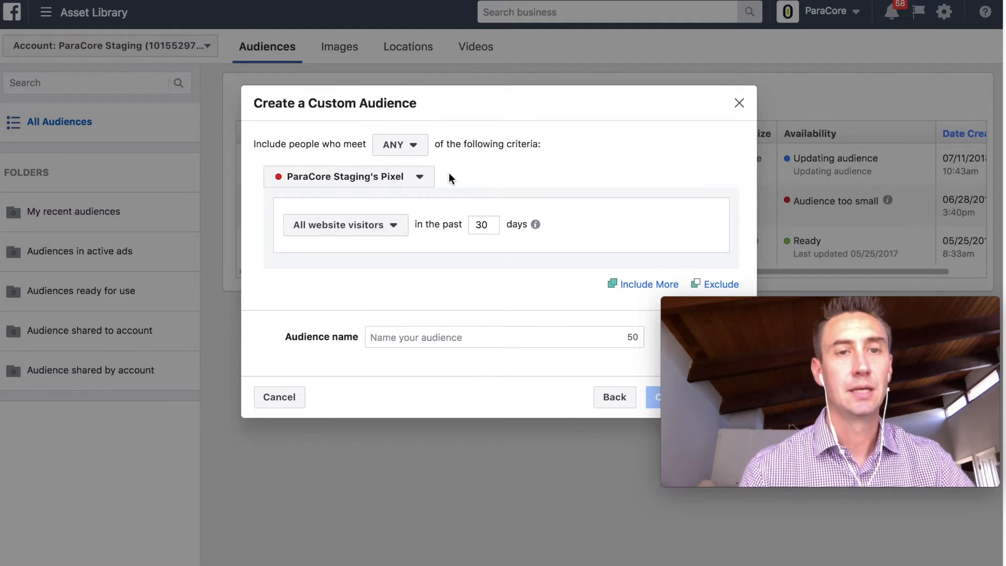
{"action": "left_click", "coordinate": [413, 147]}
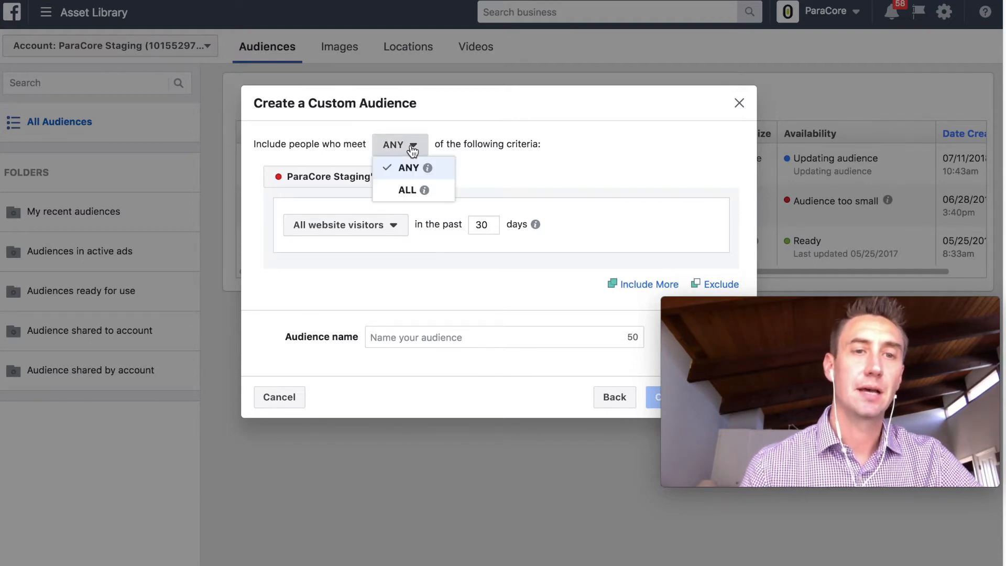
{"action": "left_click", "coordinate": [518, 170]}
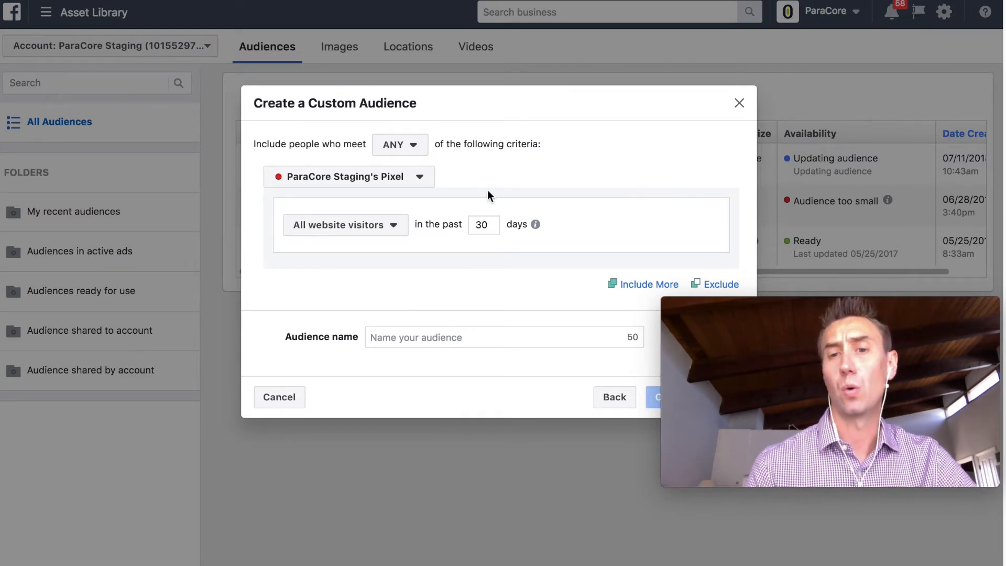
{"action": "left_click", "coordinate": [408, 145]}
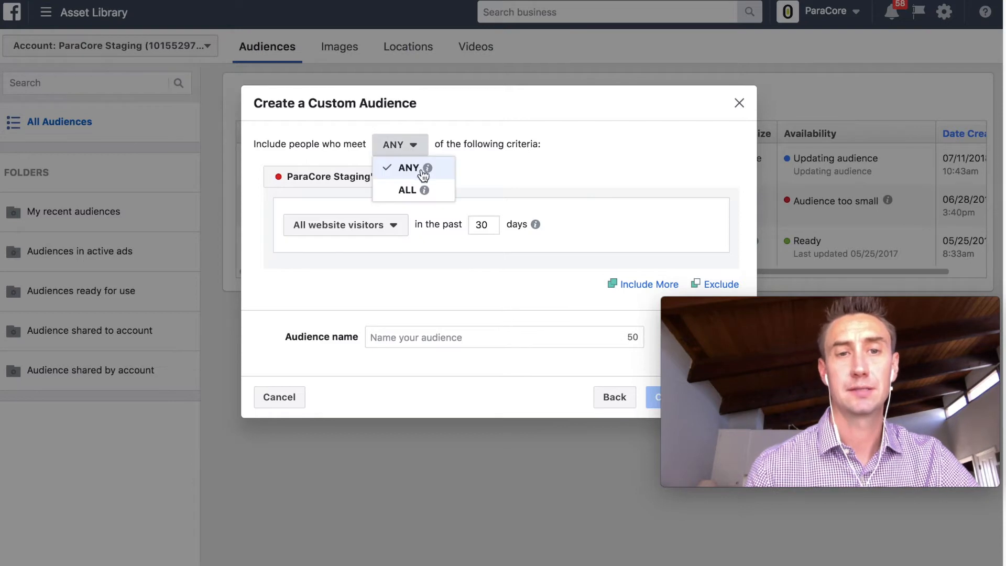
{"action": "mouse_move", "coordinate": [430, 170]}
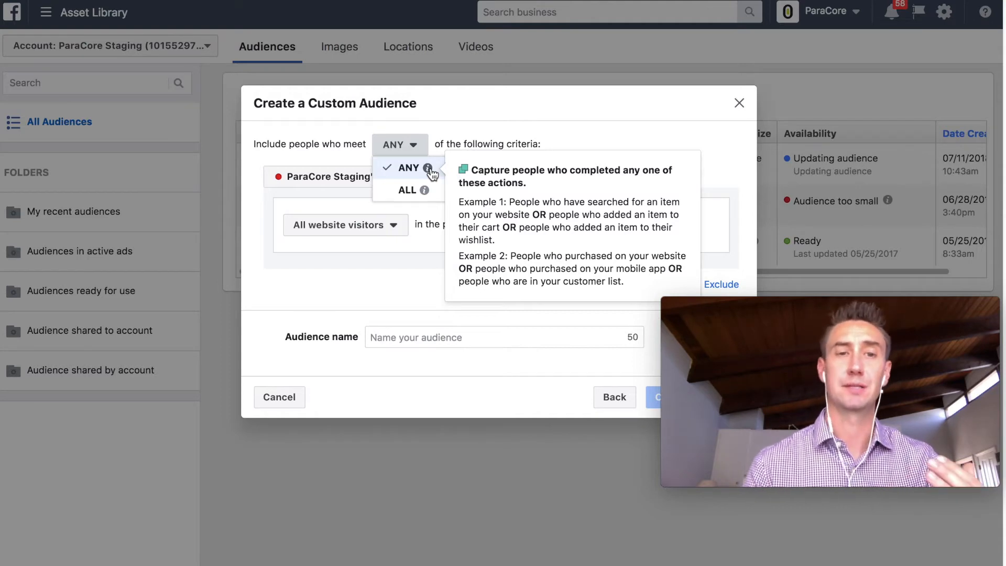
{"action": "mouse_move", "coordinate": [428, 193]}
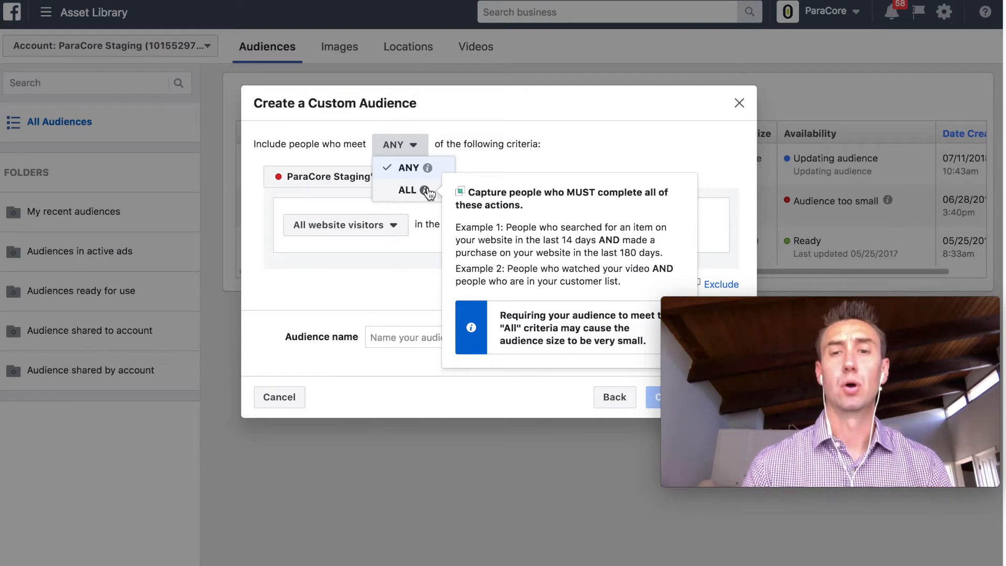
{"action": "left_click", "coordinate": [615, 157]}
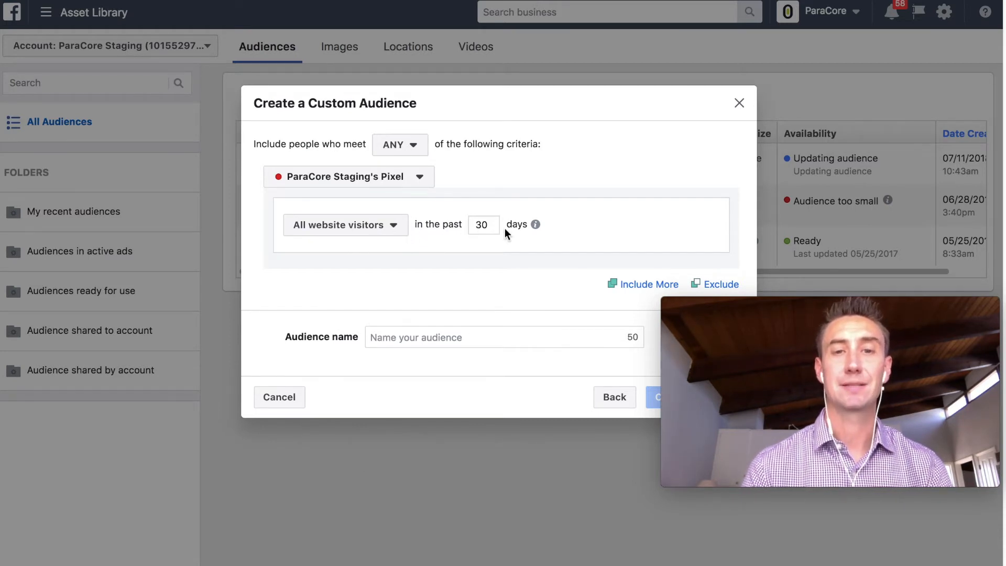
- Add an Or rule for top 25% visitors by time spent over 90 days; shorten the first rule to 15 days
{"action": "left_click", "coordinate": [638, 286]}
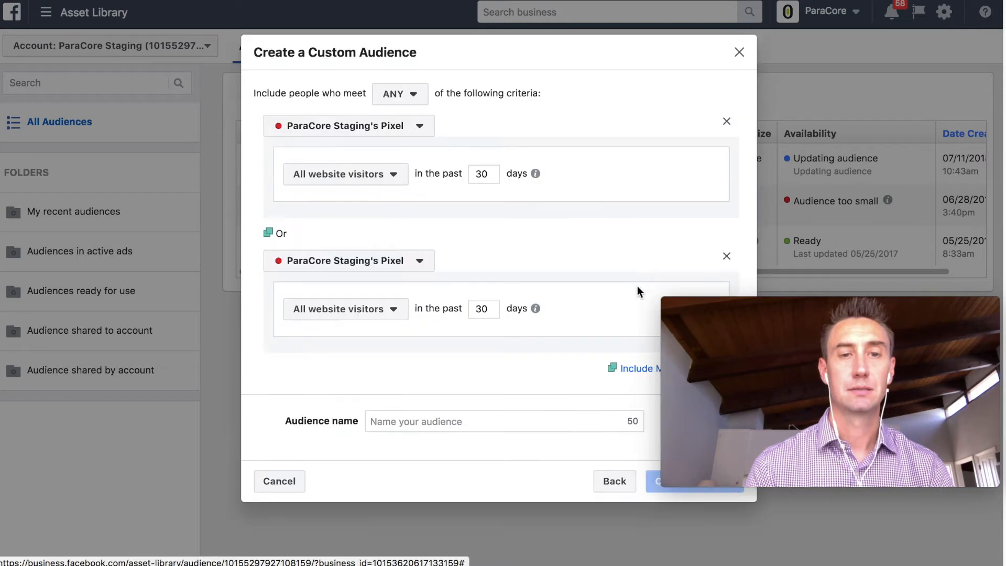
{"action": "left_click", "coordinate": [392, 310]}
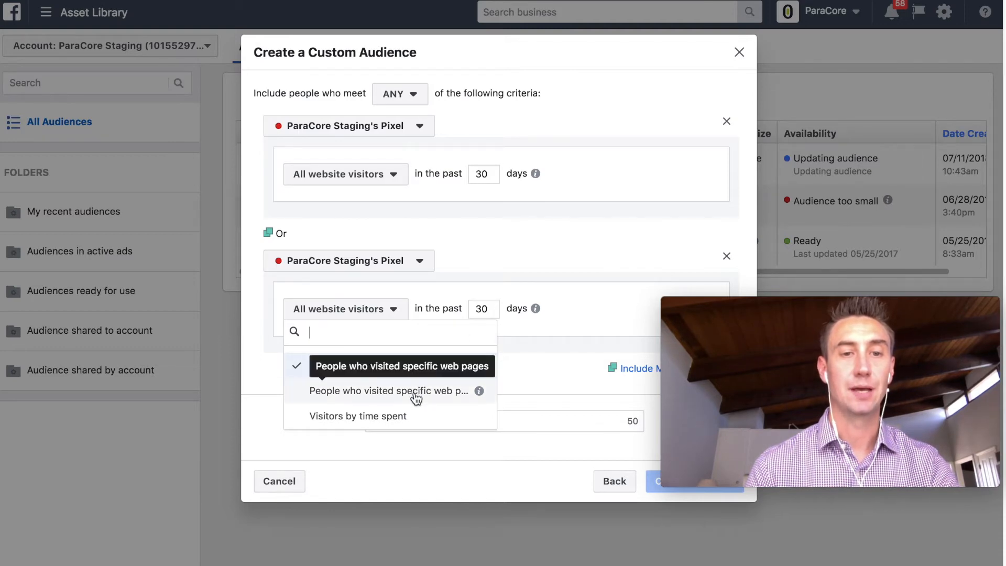
{"action": "left_click", "coordinate": [406, 415]}
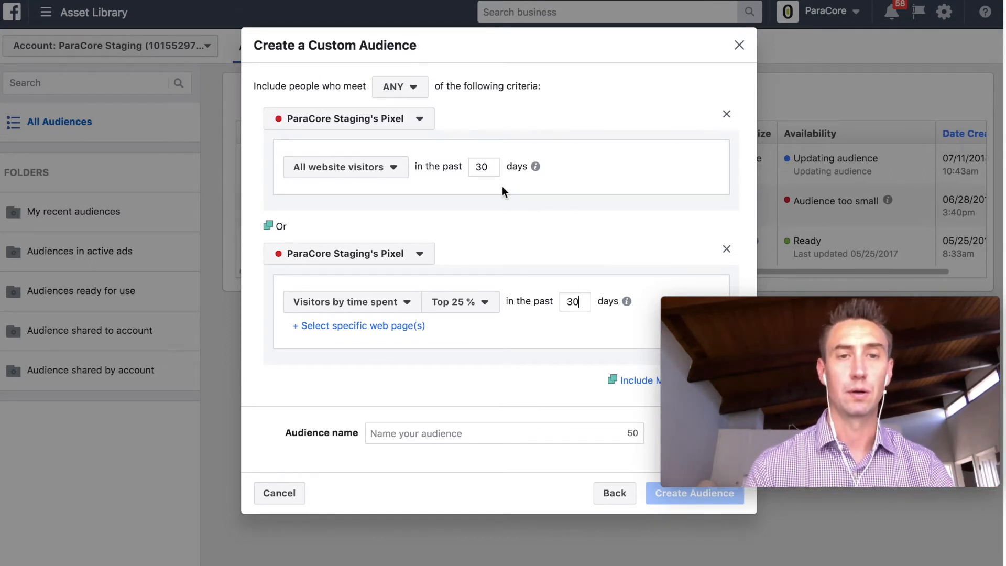
{"action": "double_click", "coordinate": [492, 167]}
{"action": "type", "text": "15"}
{"action": "double_click", "coordinate": [575, 302]}
{"action": "type", "text": "90"}
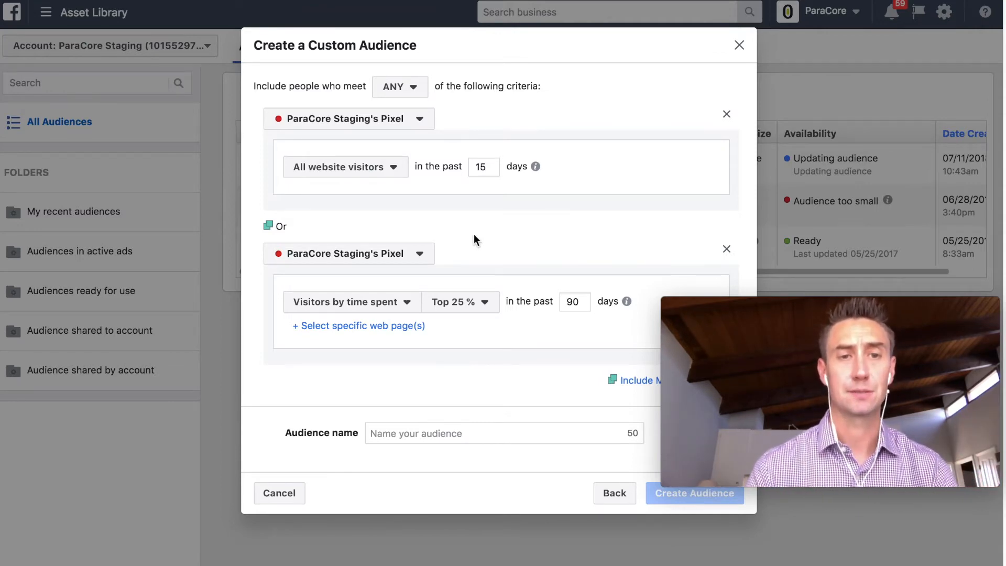
{"action": "left_click", "coordinate": [396, 177]}
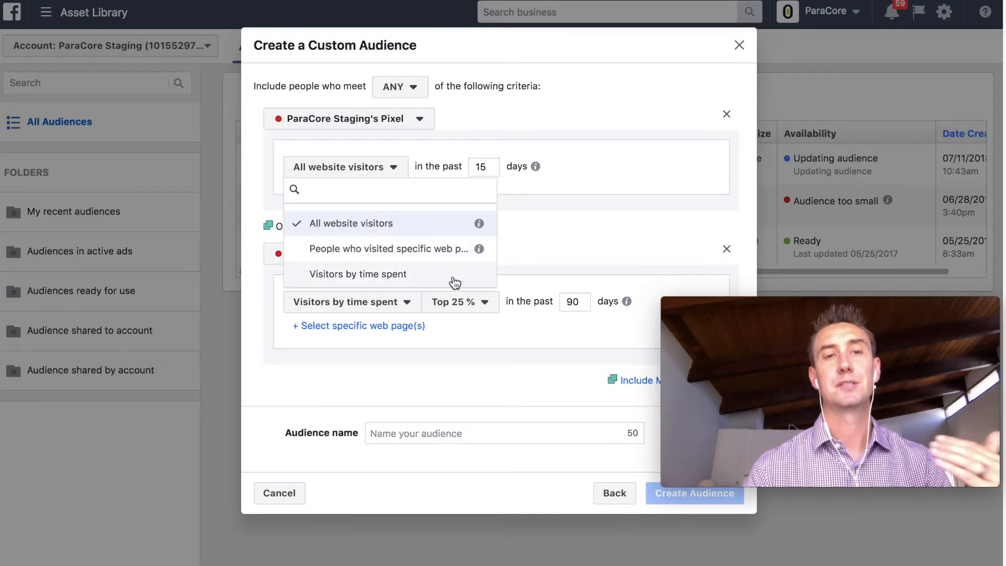
- Target the first rule at specific pages with URL keywords blog and articles
{"action": "left_click", "coordinate": [442, 252]}
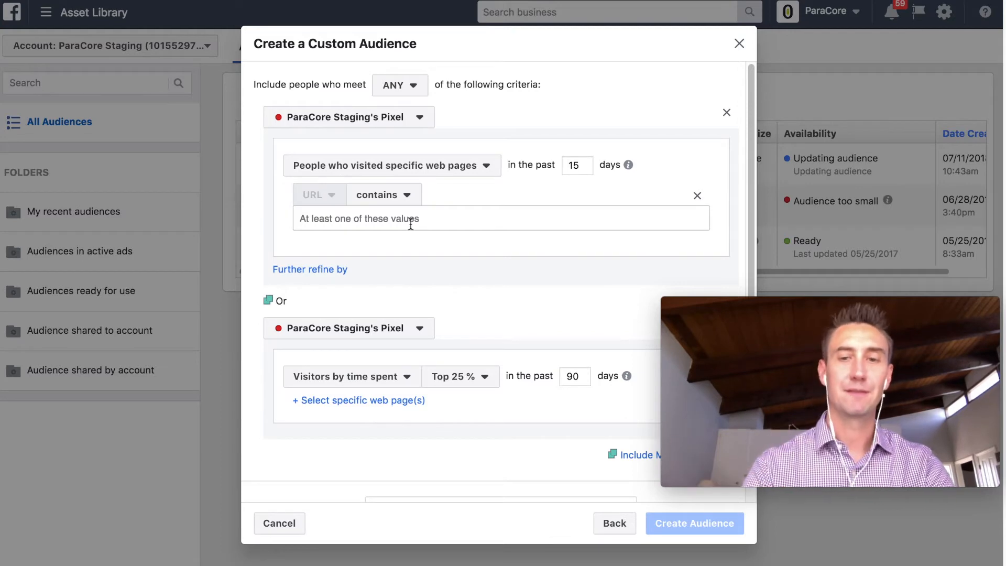
{"action": "type", "text": "blog"}
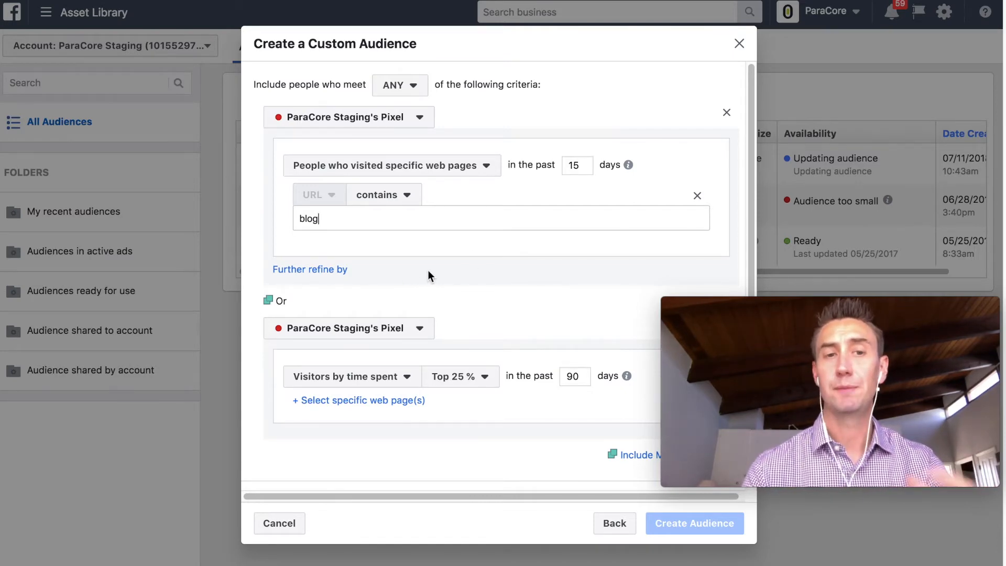
{"action": "key", "text": "Return"}
{"action": "type", "text": "pr"}
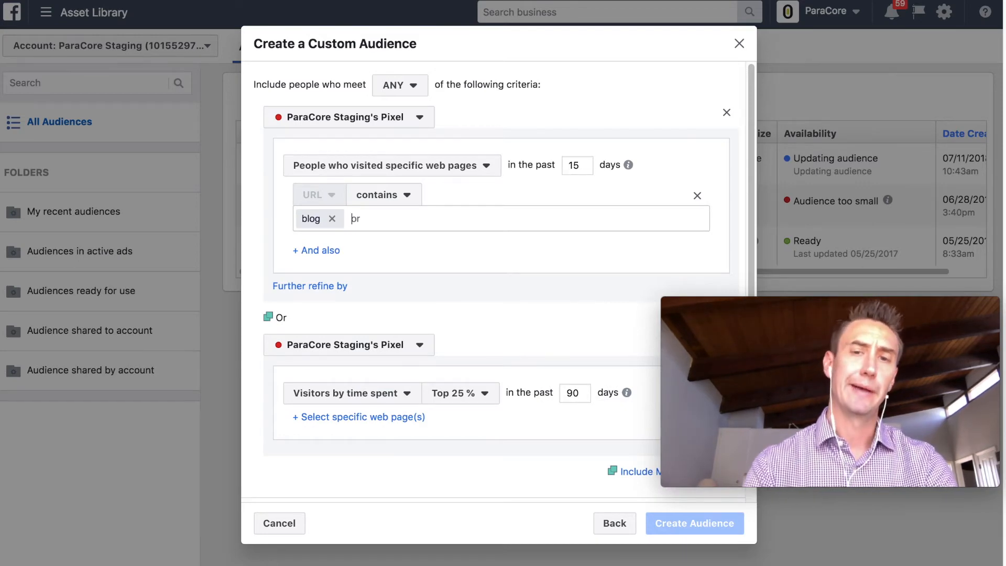
{"action": "type", "text": "articles"}
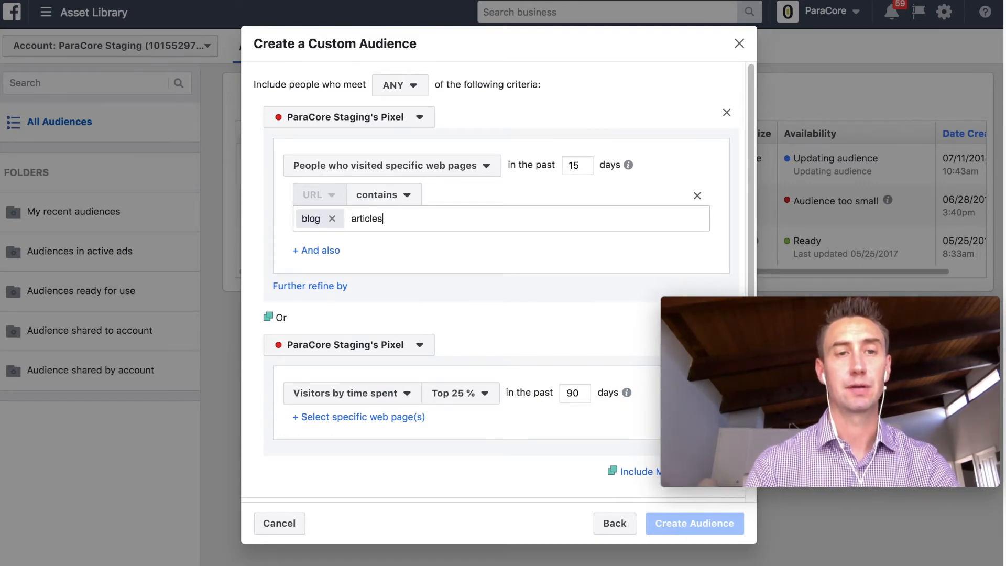
{"action": "key", "text": "Return"}
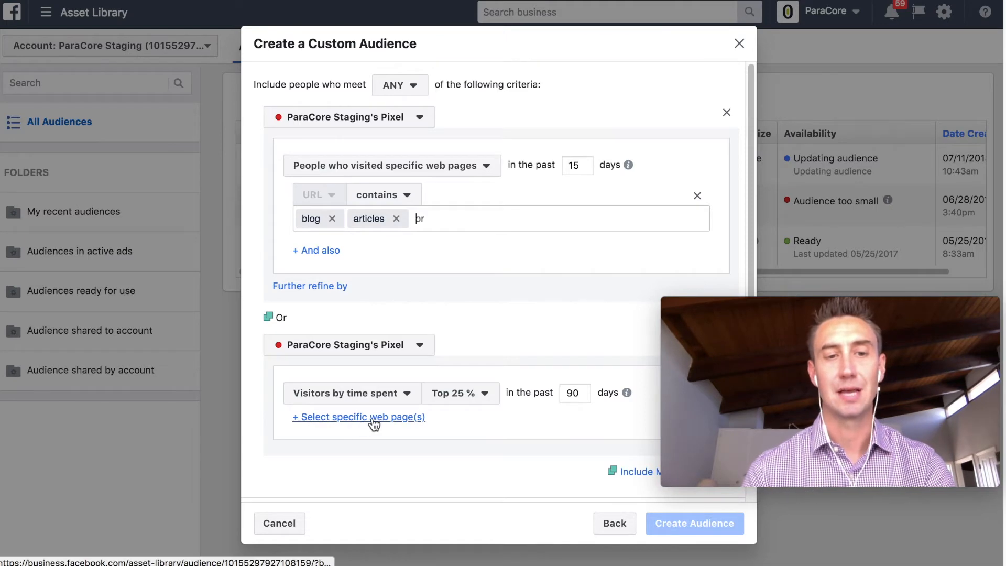
- Replace the articles keyword with an also-contains adwords URL condition
{"action": "left_click", "coordinate": [396, 418]}
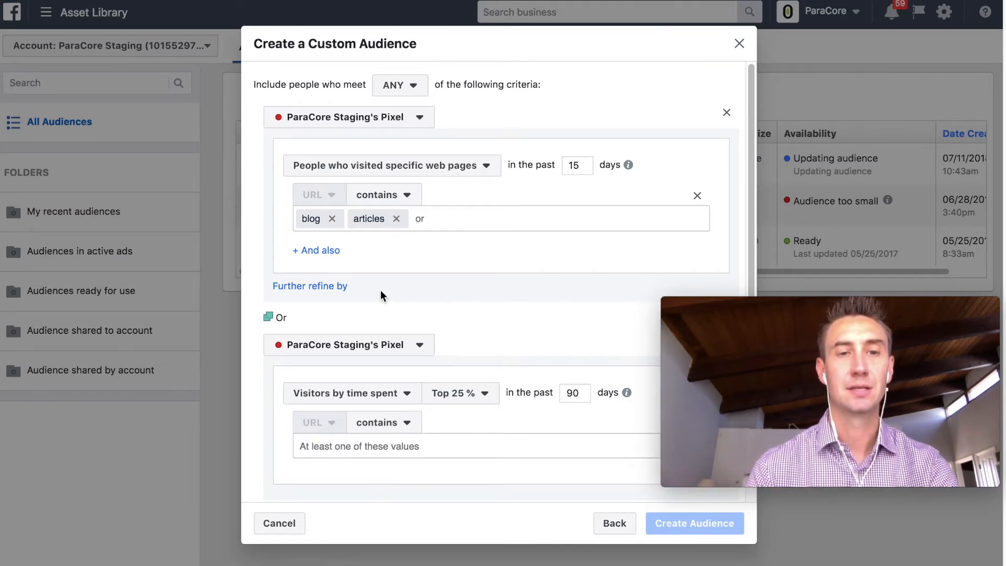
{"action": "left_click", "coordinate": [407, 196]}
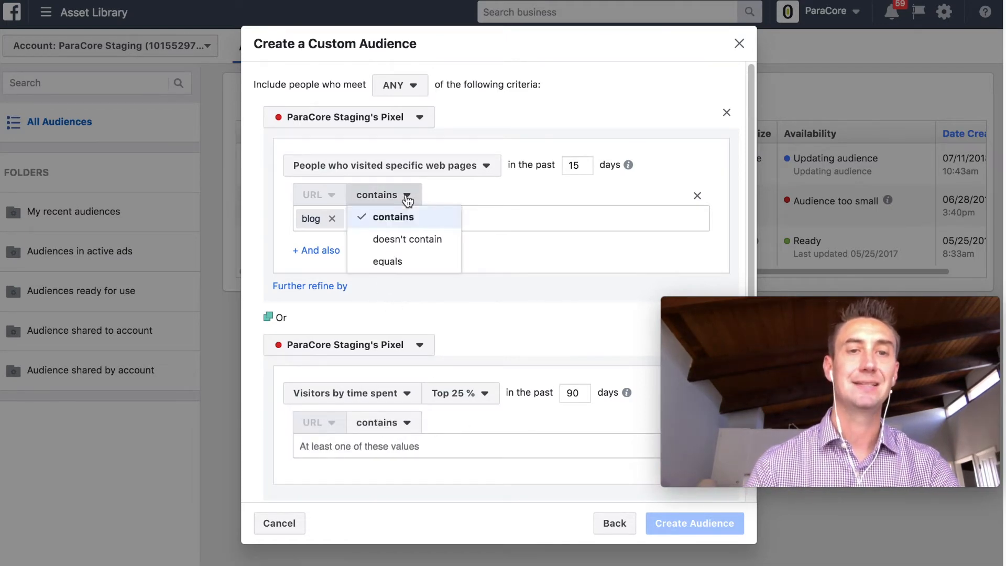
{"action": "left_click", "coordinate": [511, 265]}
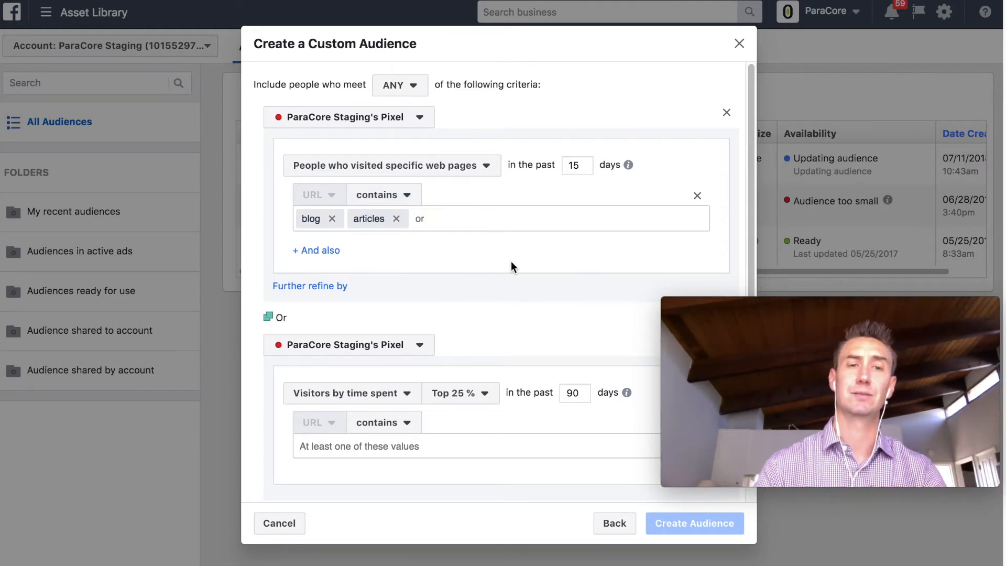
{"action": "left_click", "coordinate": [316, 251]}
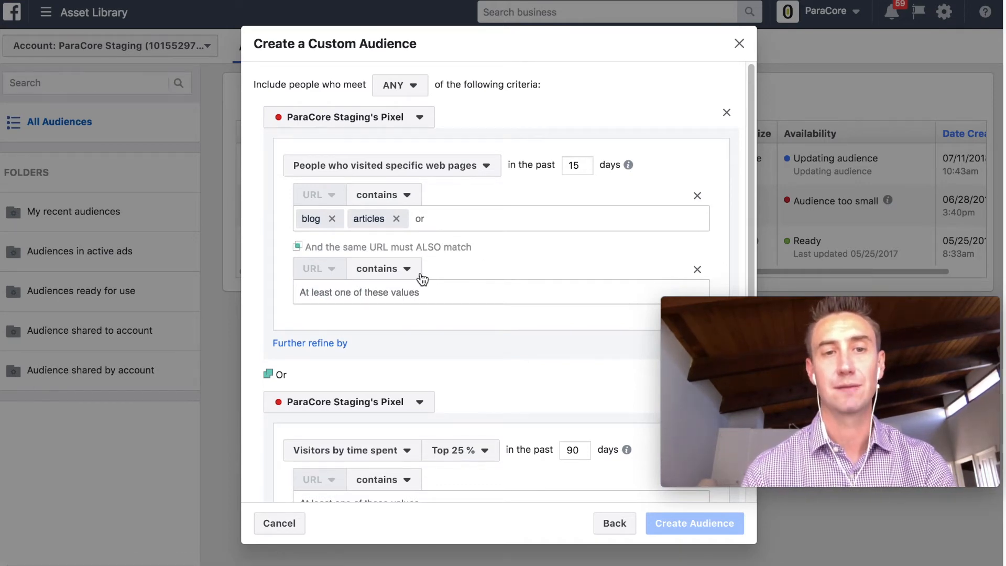
{"action": "left_click", "coordinate": [396, 219]}
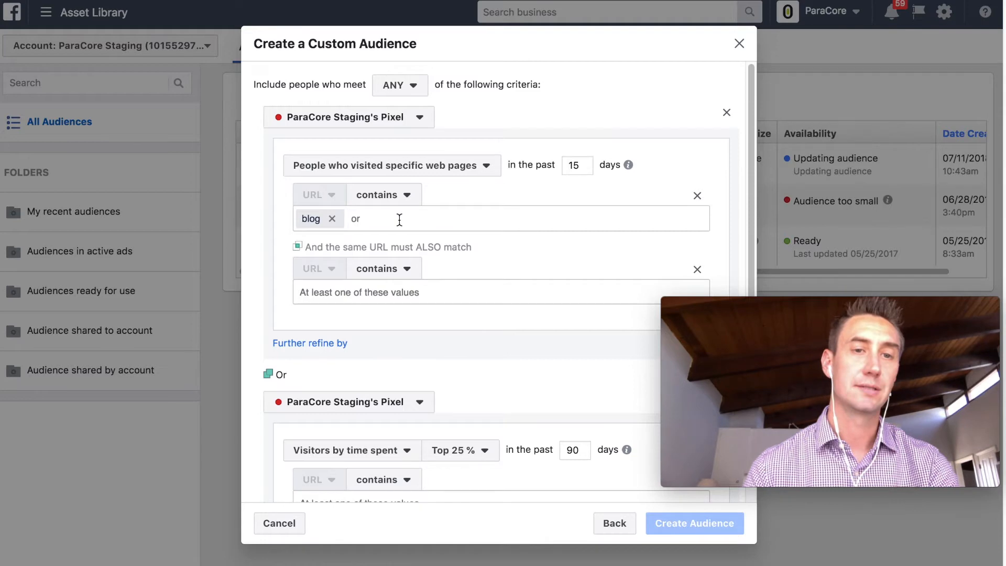
{"action": "left_click", "coordinate": [379, 292]}
{"action": "type", "text": "adwords"}
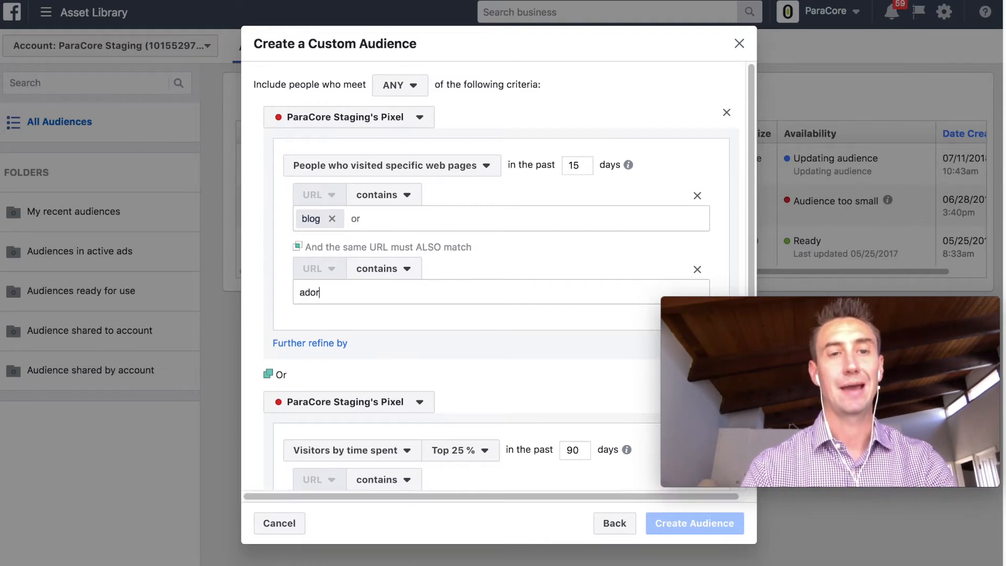
{"action": "key", "text": "Return"}
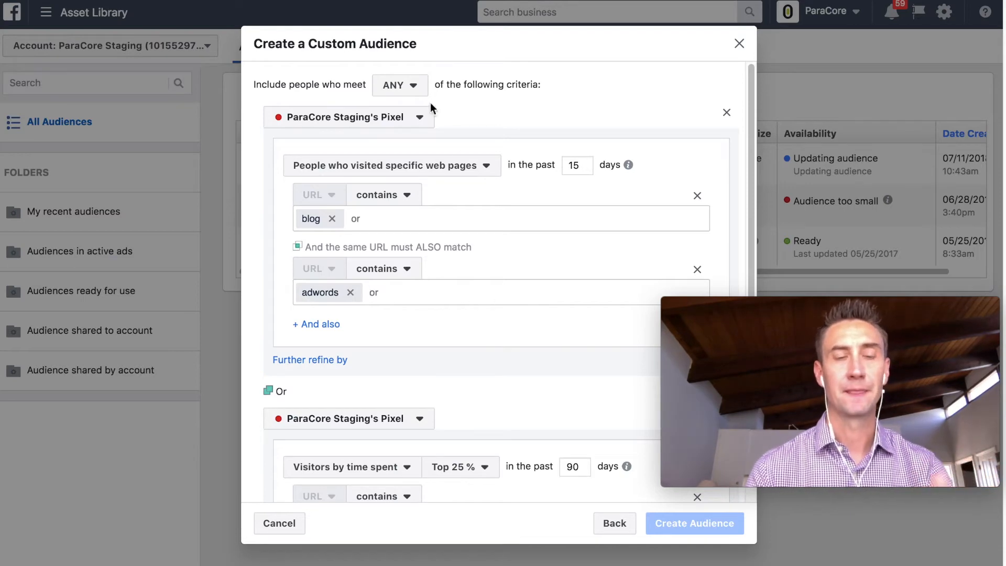
- Require people to meet ALL of the audience criteria
{"action": "left_click", "coordinate": [413, 89]}
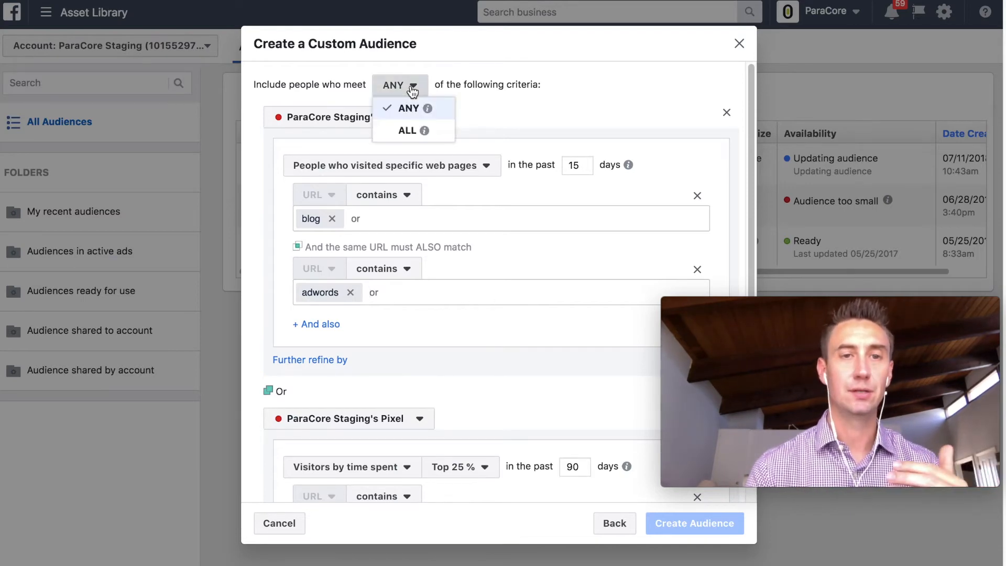
{"action": "left_click", "coordinate": [414, 129]}
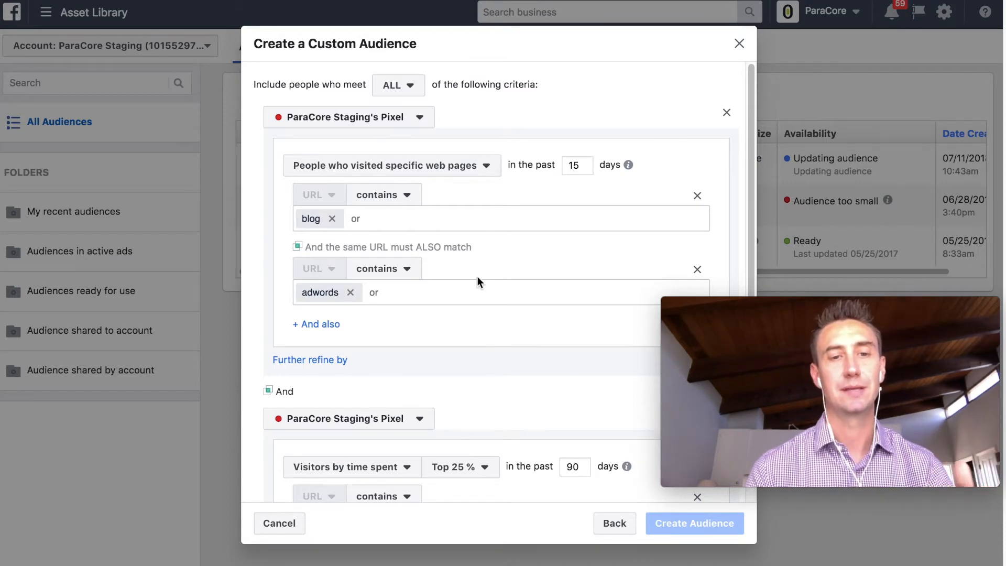
{"action": "scroll", "coordinate": [477, 276], "scroll_direction": "down", "scroll_amount": 3}
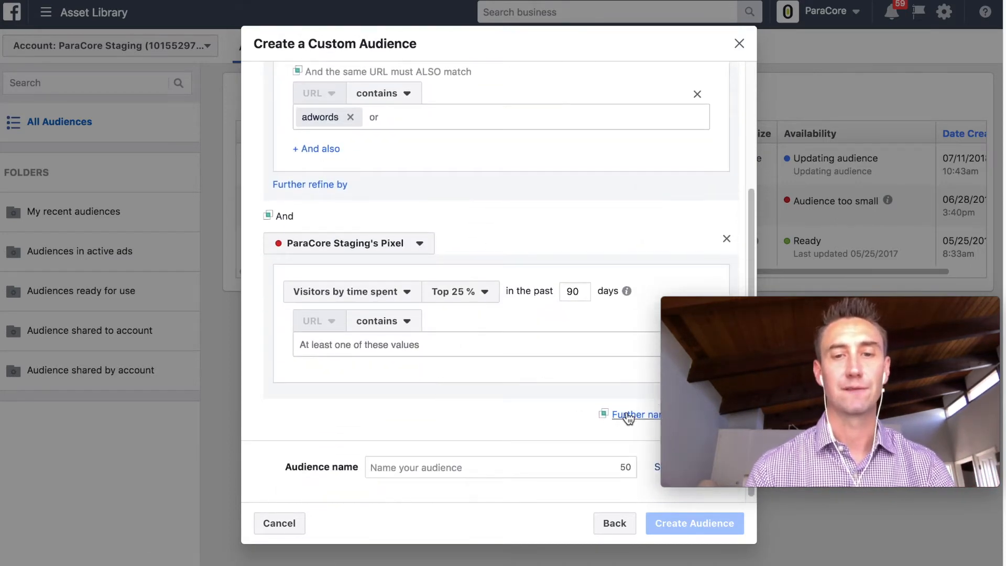
{"action": "mouse_move", "coordinate": [716, 307]}
{"action": "left_click_drag", "start_coordinate": [718, 306], "coordinate": [709, 206]}
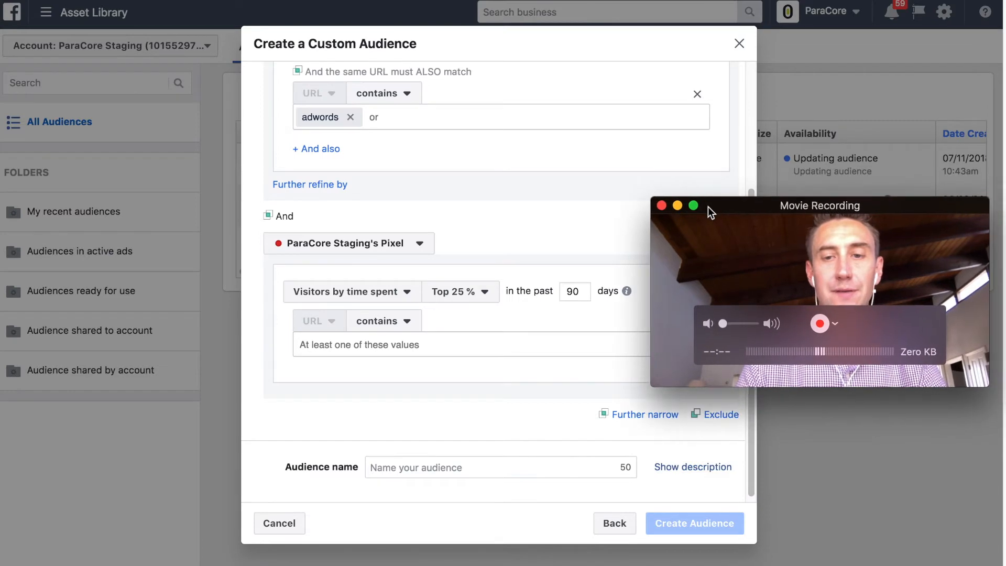
{"action": "left_click", "coordinate": [720, 417]}
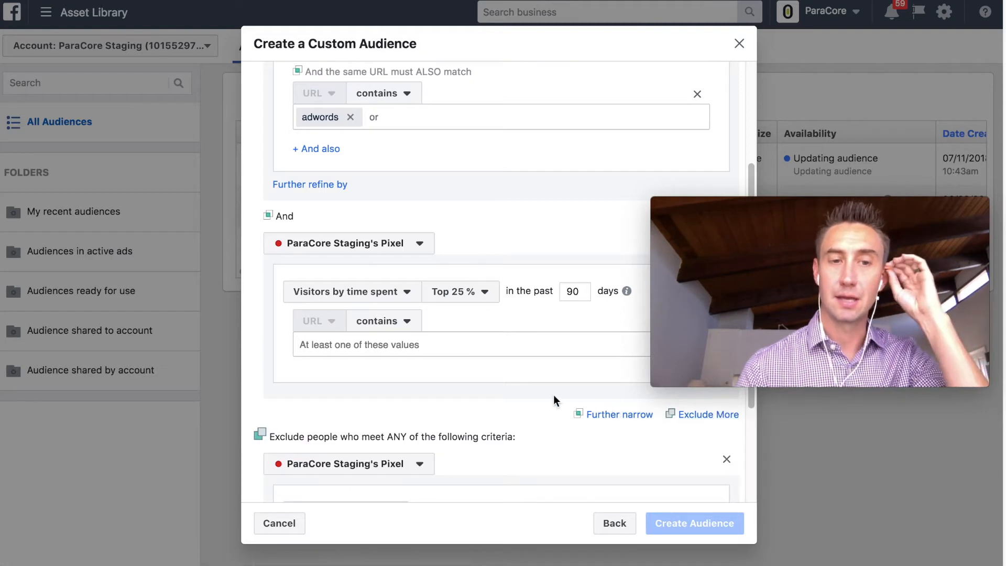
{"action": "scroll", "coordinate": [553, 395], "scroll_direction": "down", "scroll_amount": 1}
{"action": "left_click", "coordinate": [422, 435]}
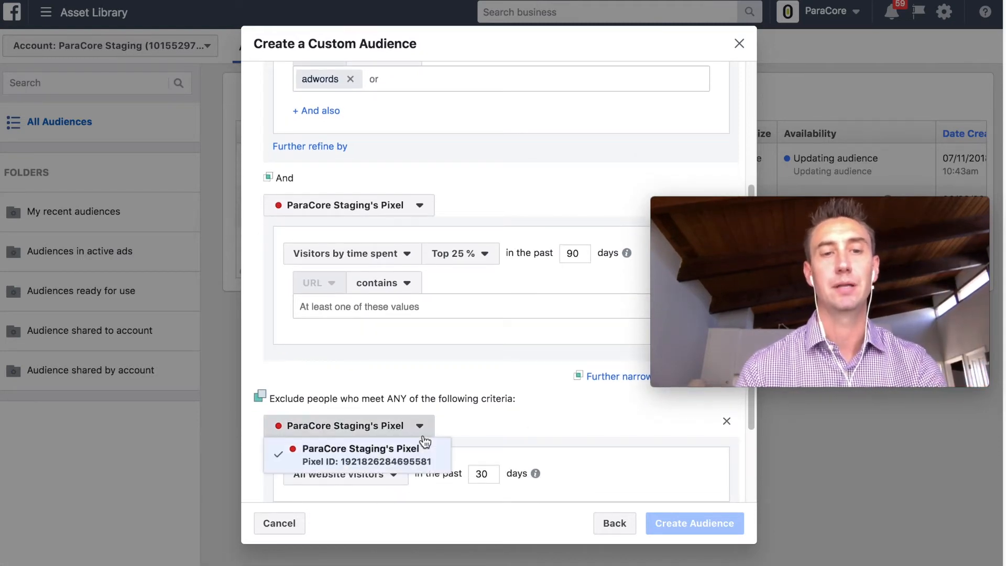
{"action": "left_click", "coordinate": [461, 413]}
{"action": "scroll", "coordinate": [456, 412], "scroll_direction": "down", "scroll_amount": 2}
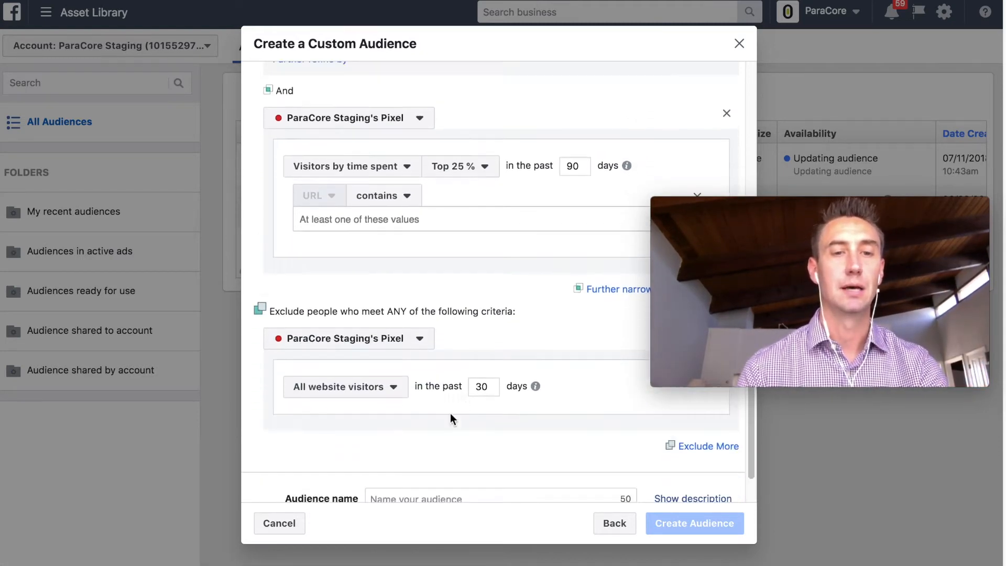
{"action": "left_click", "coordinate": [369, 392]}
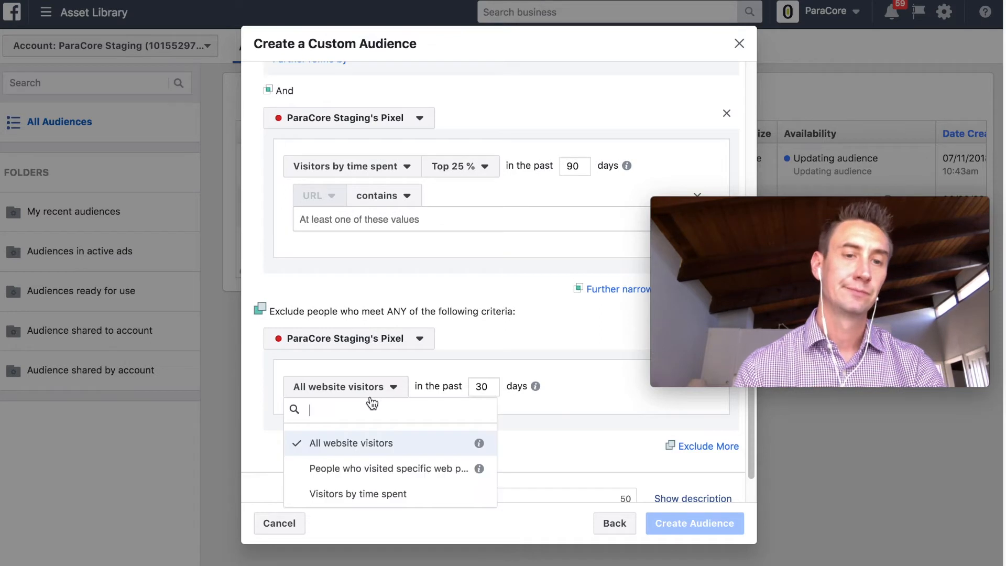
{"action": "left_click", "coordinate": [385, 458]}
{"action": "double_click", "coordinate": [481, 387]}
{"action": "type", "text": "2"}
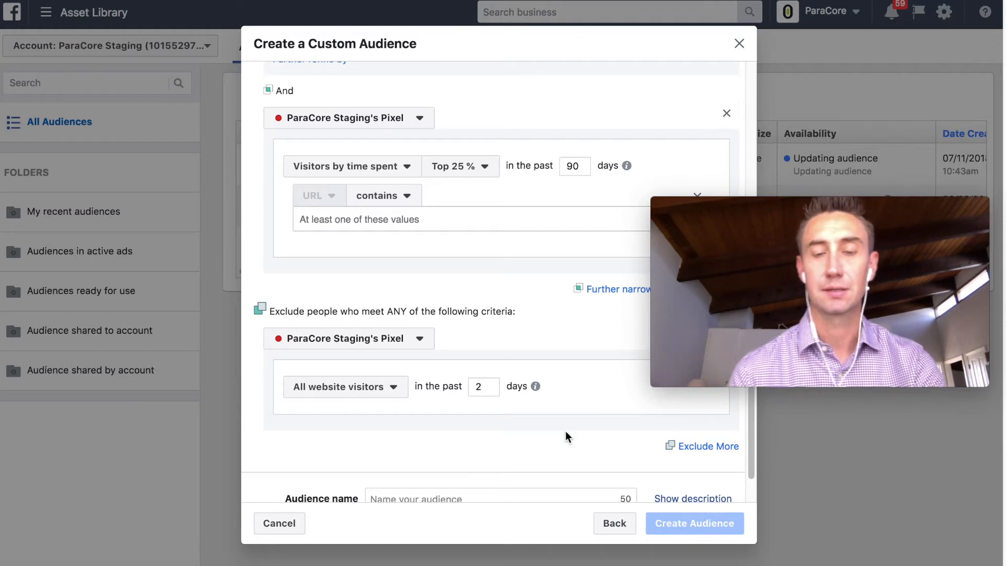
{"action": "scroll", "coordinate": [561, 370], "scroll_direction": "up", "scroll_amount": 6}
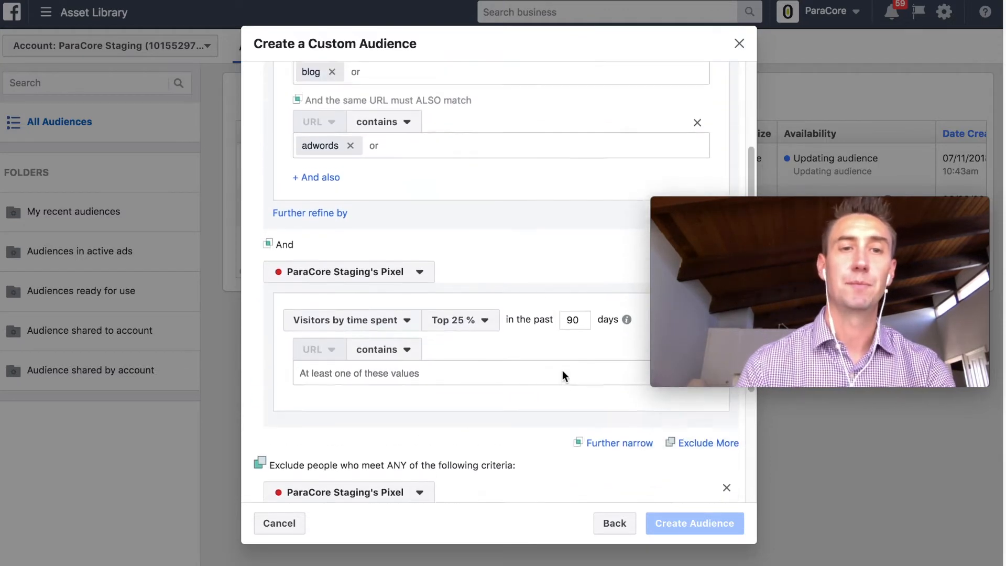
{"action": "scroll", "coordinate": [547, 295], "scroll_direction": "down", "scroll_amount": 7}
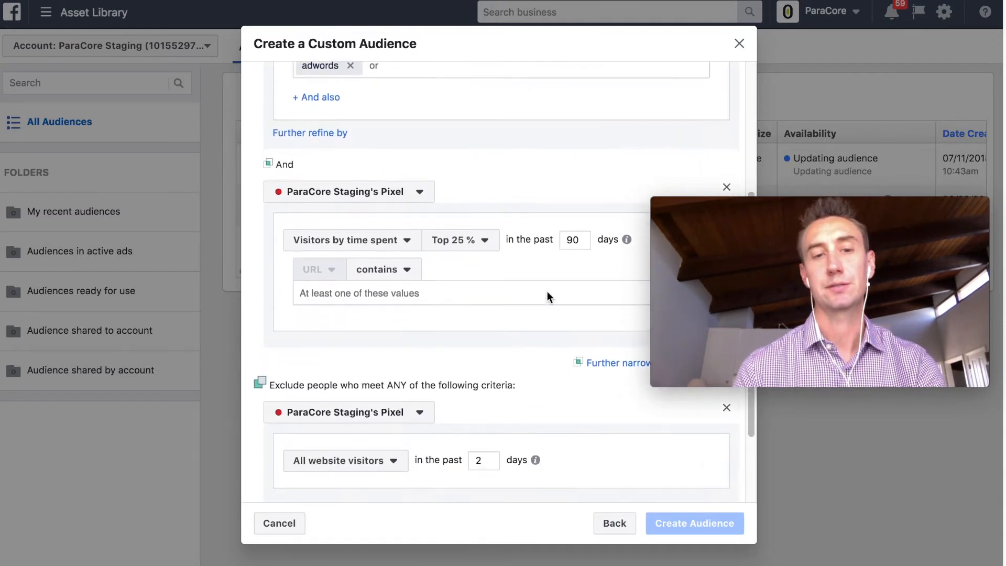
- Name the audience 'Crazy YouTube Audience' and create it despite the small-size warning
{"action": "left_click", "coordinate": [491, 464]}
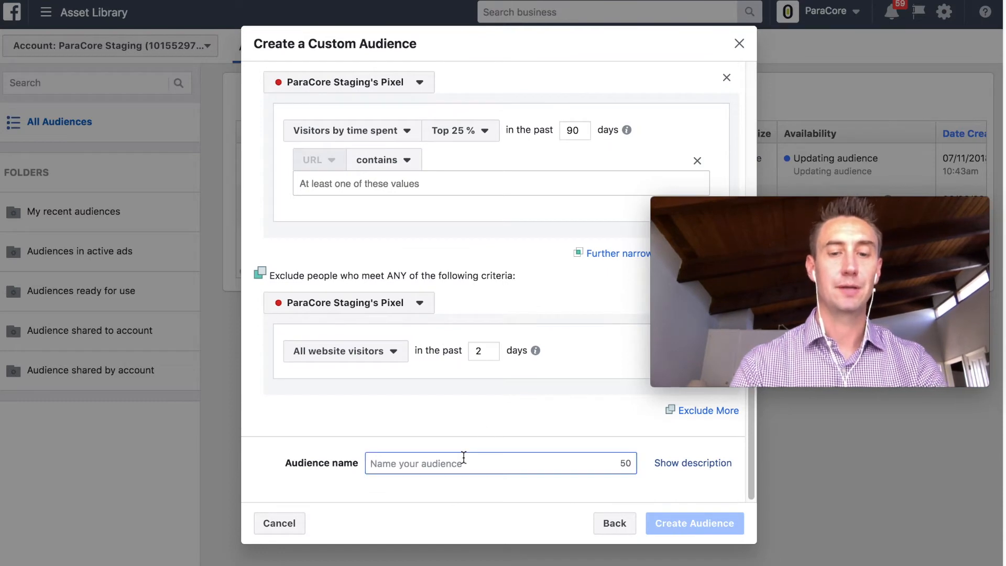
{"action": "type", "text": "Crazy YouT"}
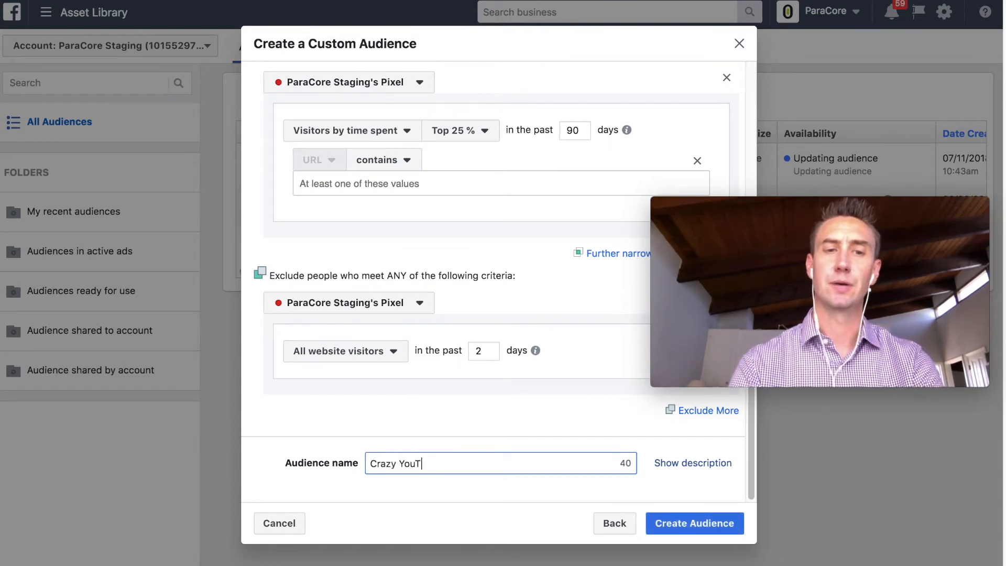
{"action": "type", "text": "ube Audience"}
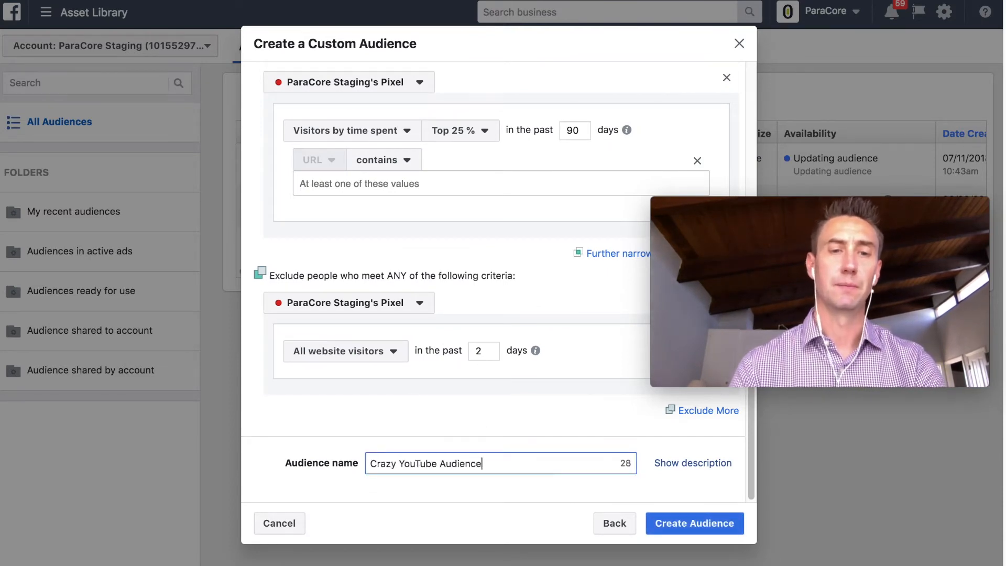
{"action": "left_click", "coordinate": [670, 513]}
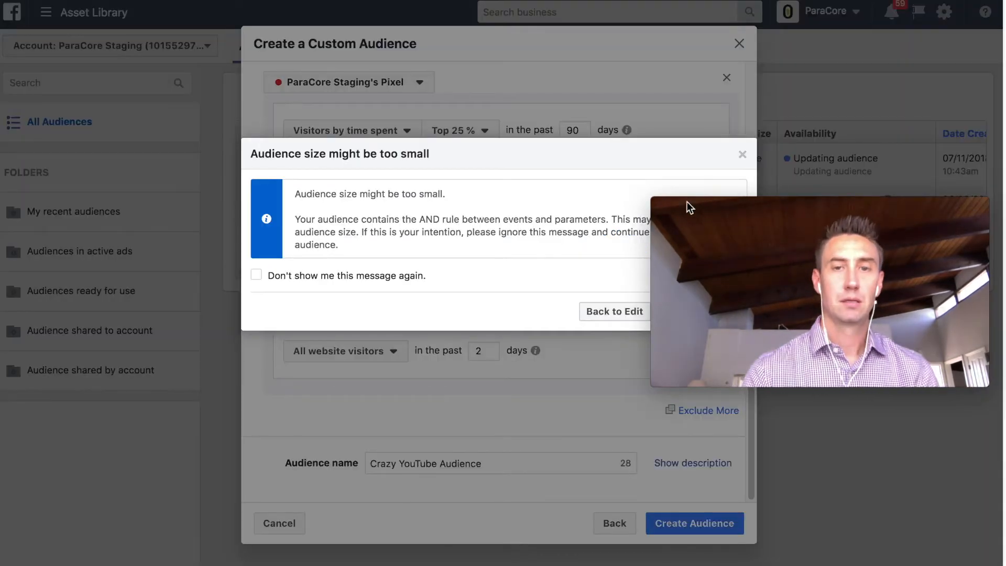
{"action": "mouse_move", "coordinate": [712, 202]}
{"action": "left_click_drag", "start_coordinate": [743, 204], "coordinate": [752, 373]}
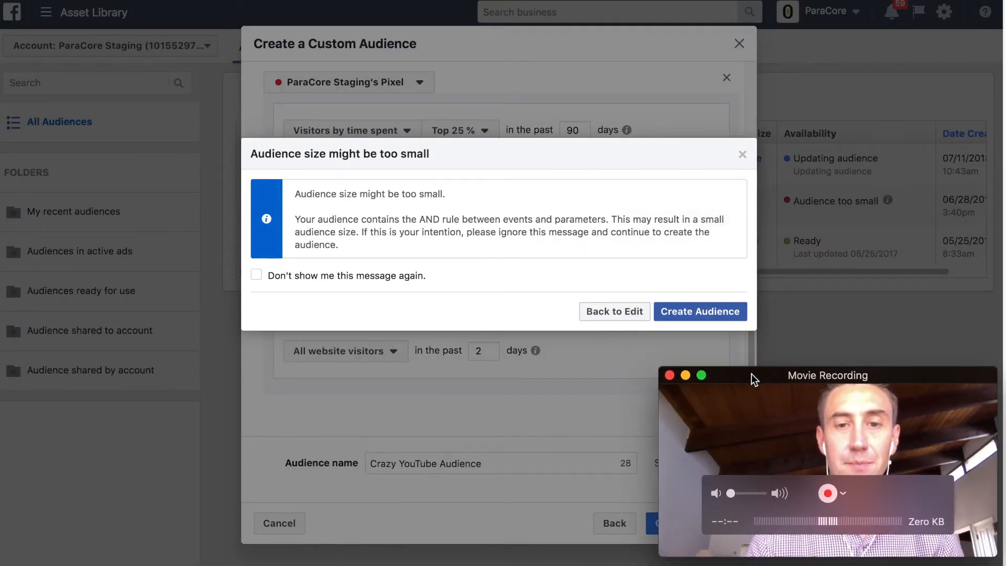
{"action": "left_click", "coordinate": [697, 312]}
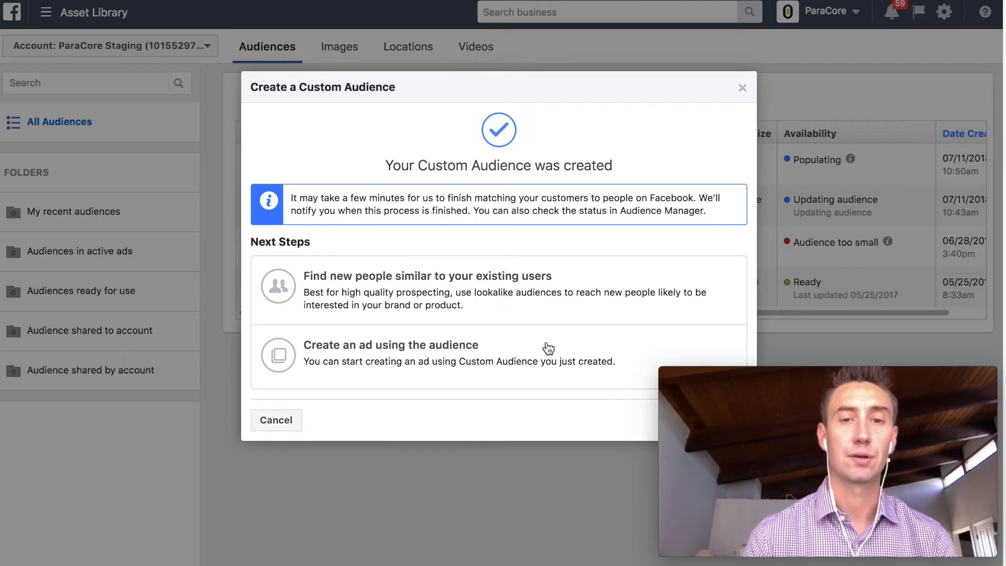
- Dismiss the confirmation and start a new custom audience based on App Activity
{"action": "left_click", "coordinate": [742, 88]}
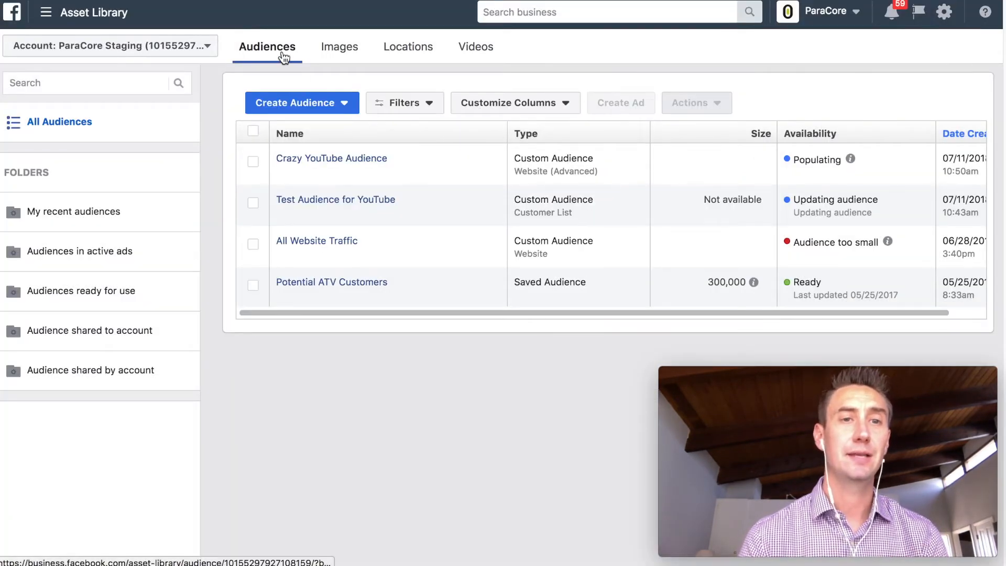
{"action": "left_click", "coordinate": [304, 103]}
{"action": "left_click", "coordinate": [308, 132]}
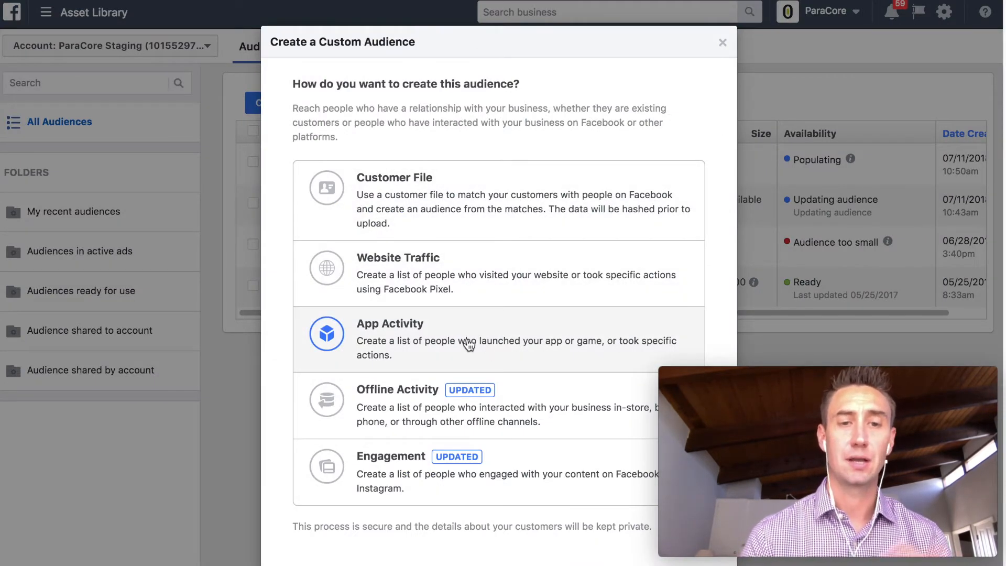
{"action": "left_click", "coordinate": [491, 350]}
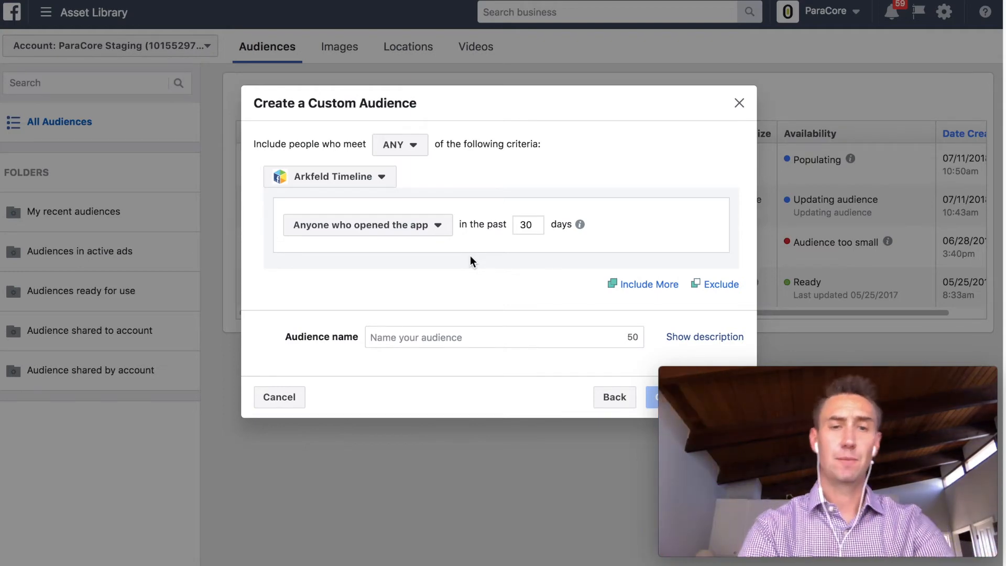
- Try the Most active users and Users by purchase amount targets, reviewing the purchase percentiles
{"action": "left_click", "coordinate": [439, 227]}
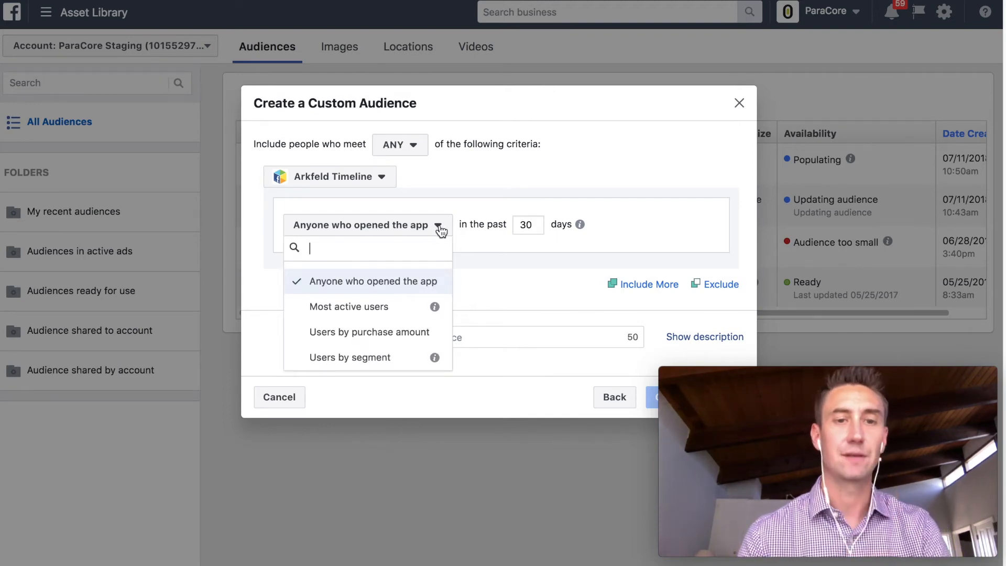
{"action": "left_click", "coordinate": [391, 308]}
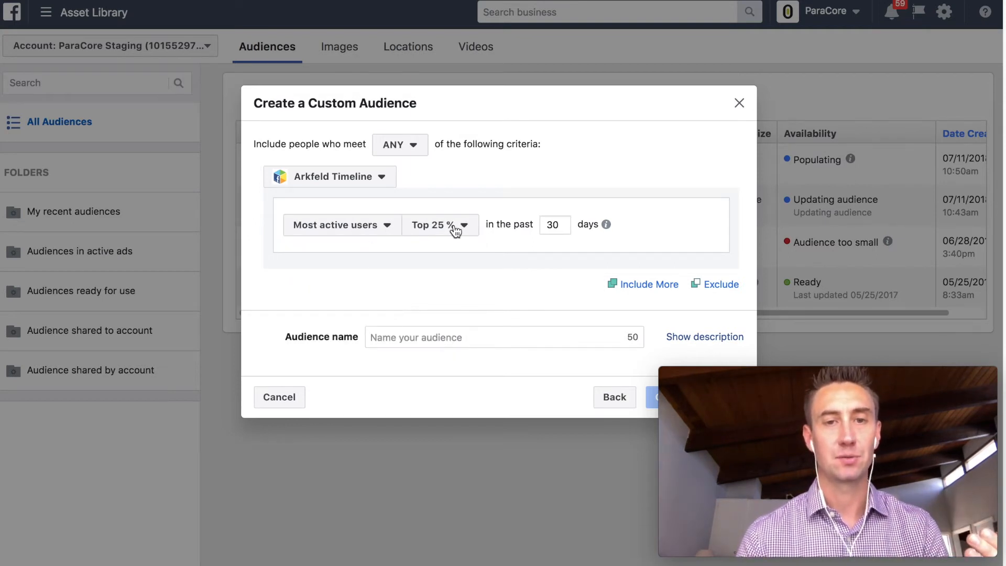
{"action": "left_click", "coordinate": [385, 225]}
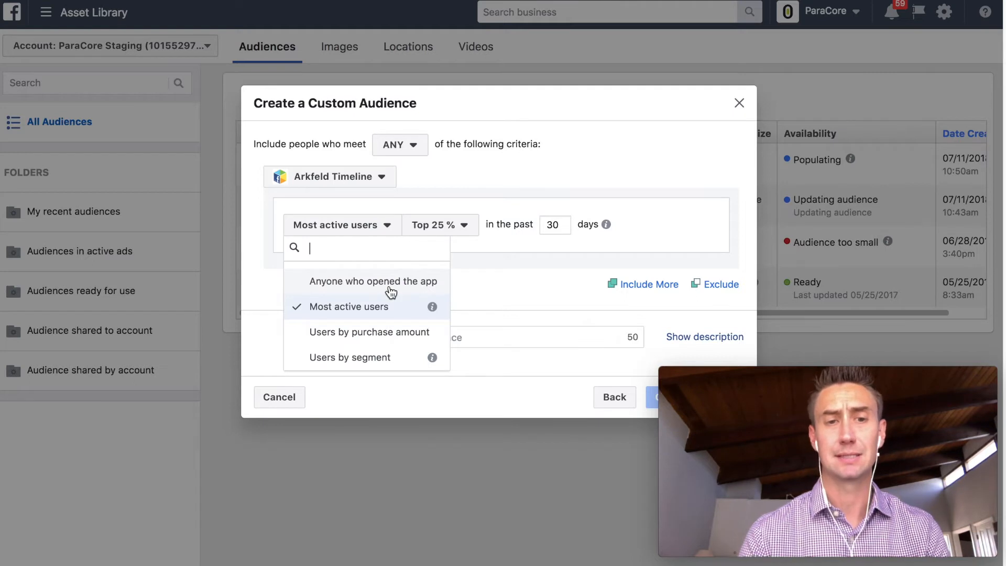
{"action": "left_click", "coordinate": [389, 330]}
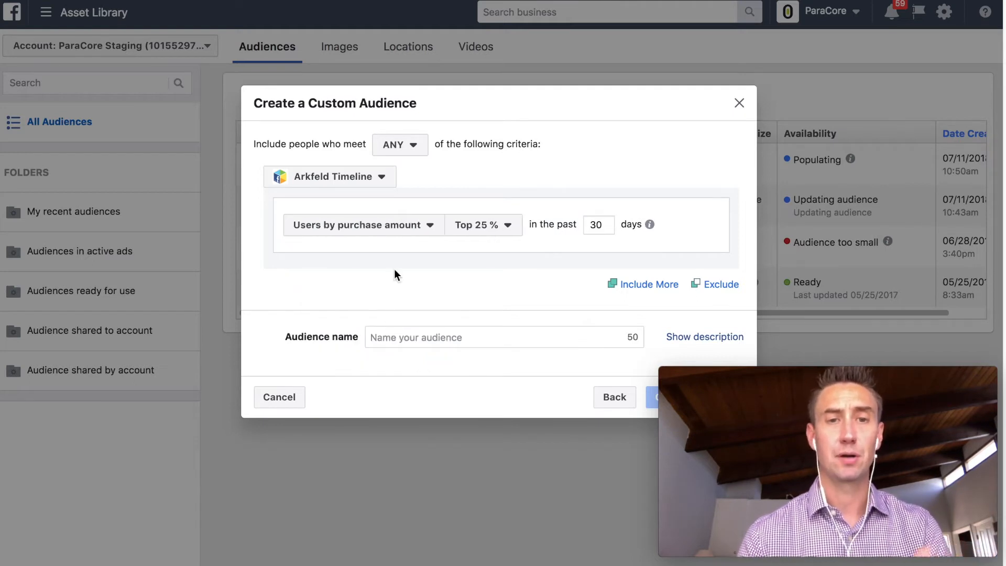
{"action": "left_click", "coordinate": [502, 229]}
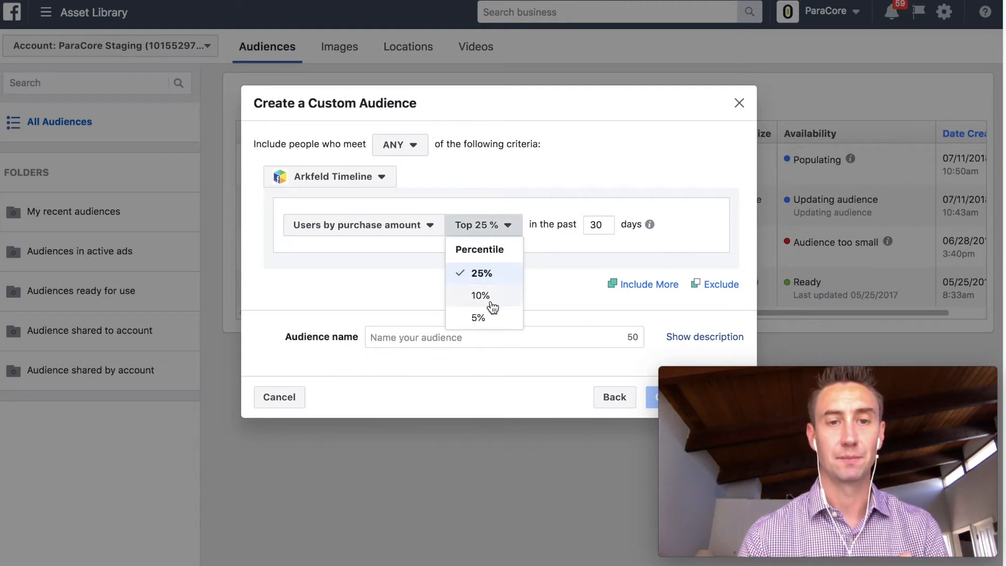
{"action": "left_click", "coordinate": [542, 265]}
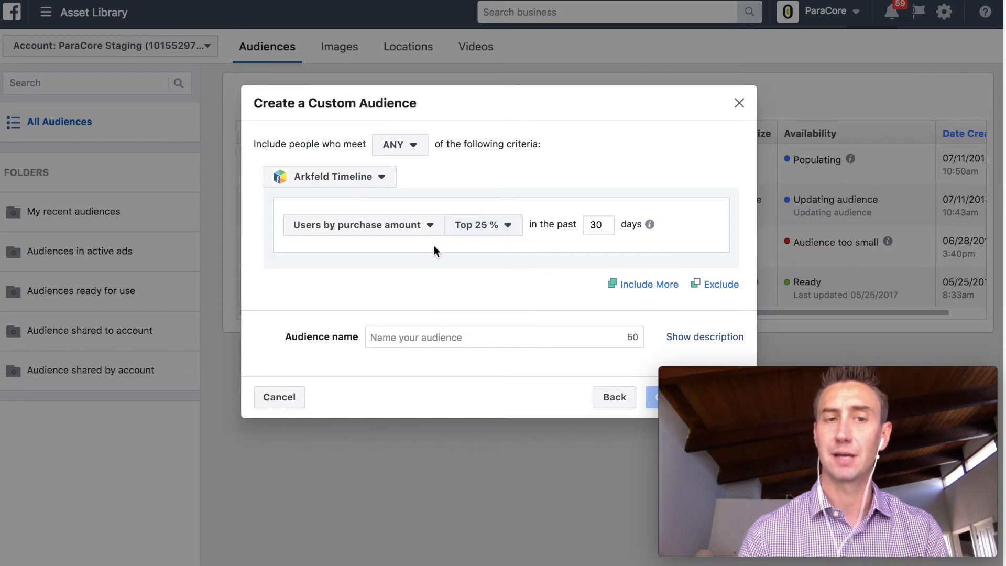
- Switch the app rule to Users by segment, leaving the segment unchosen
{"action": "left_click", "coordinate": [407, 231]}
{"action": "left_click", "coordinate": [394, 359]}
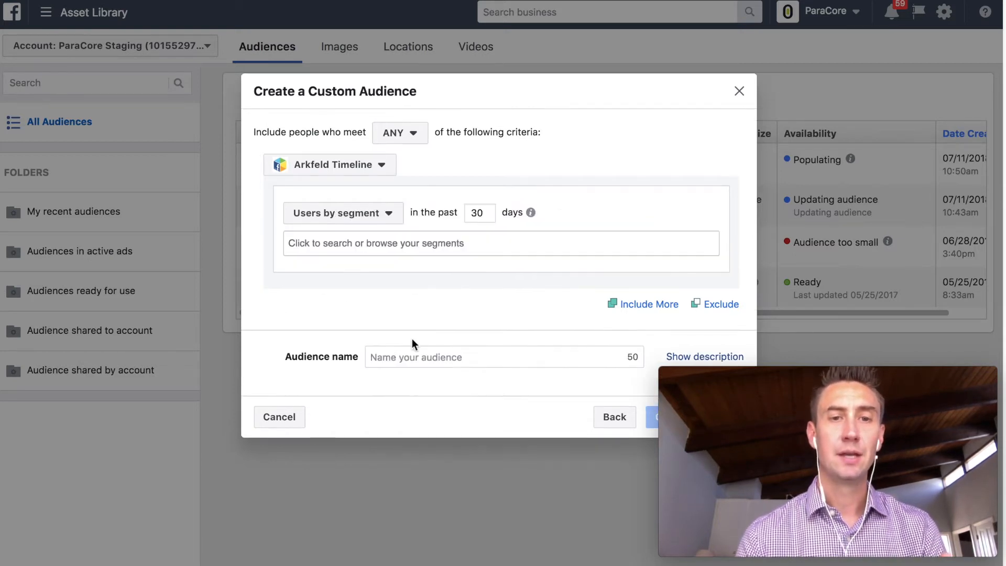
{"action": "left_click", "coordinate": [503, 242]}
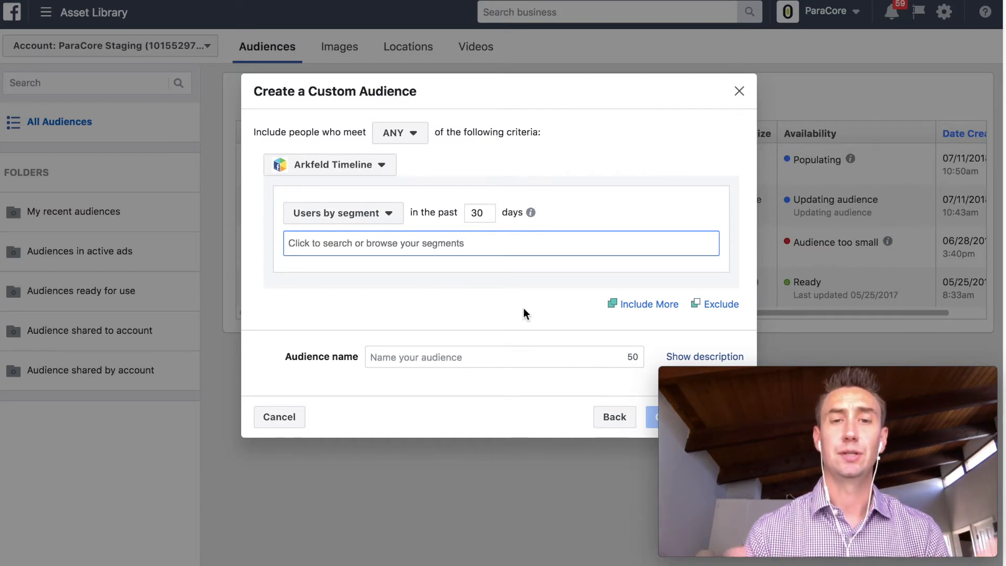
{"action": "left_click", "coordinate": [365, 220]}
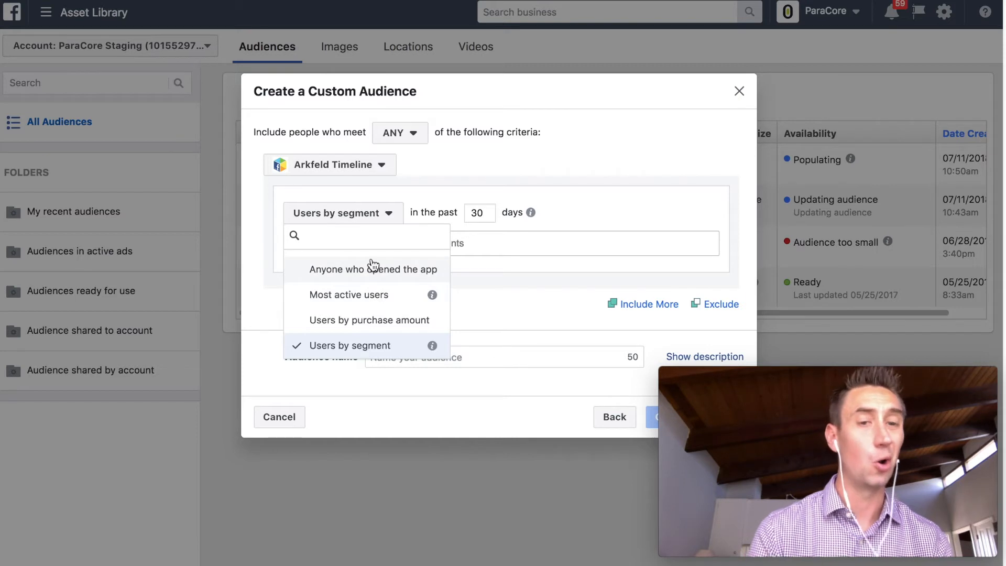
{"action": "left_click", "coordinate": [520, 306]}
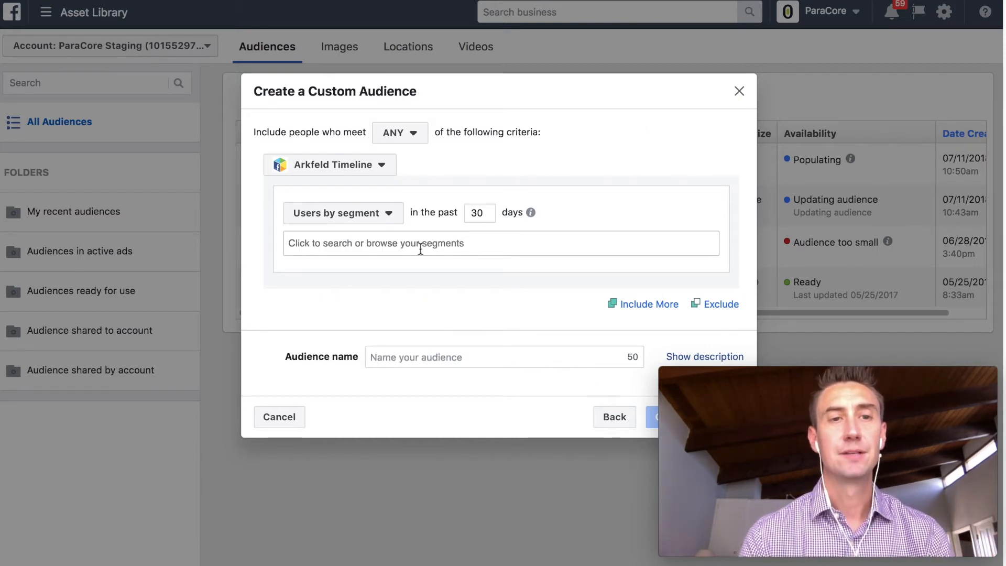
- Go back and choose Offline Activity as the audience source
{"action": "left_click", "coordinate": [613, 424]}
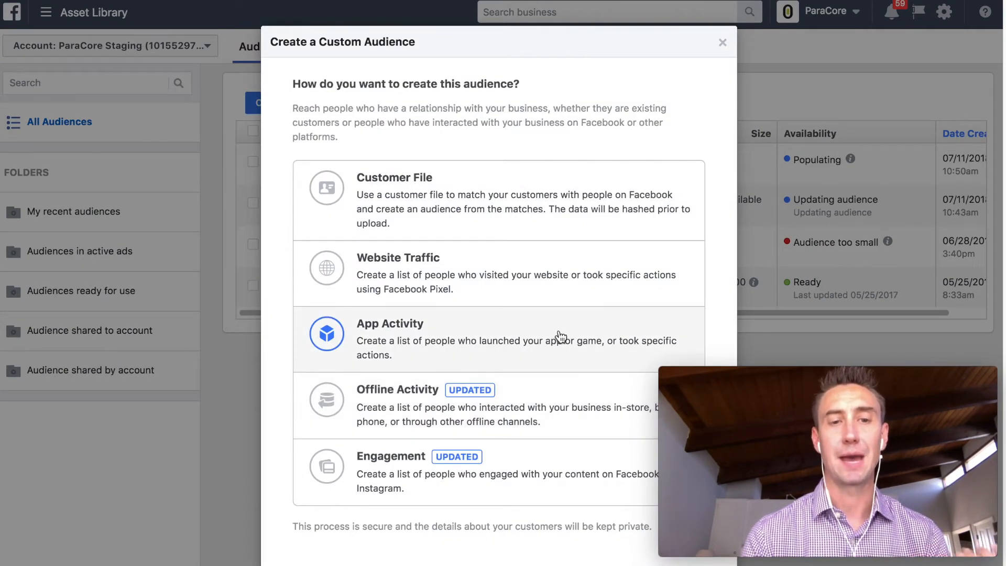
{"action": "scroll", "coordinate": [555, 328], "scroll_direction": "down", "scroll_amount": 3}
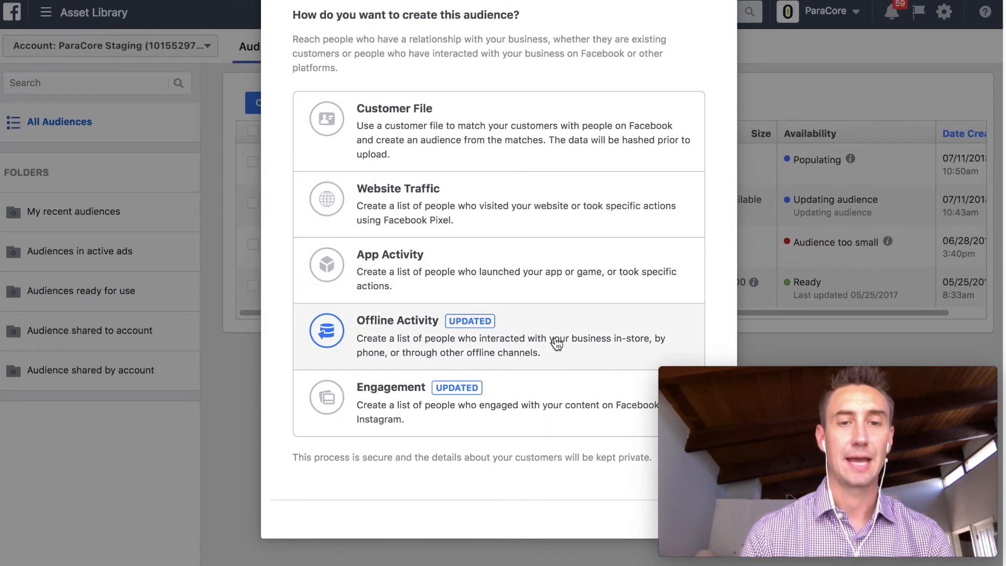
{"action": "left_click", "coordinate": [557, 343]}
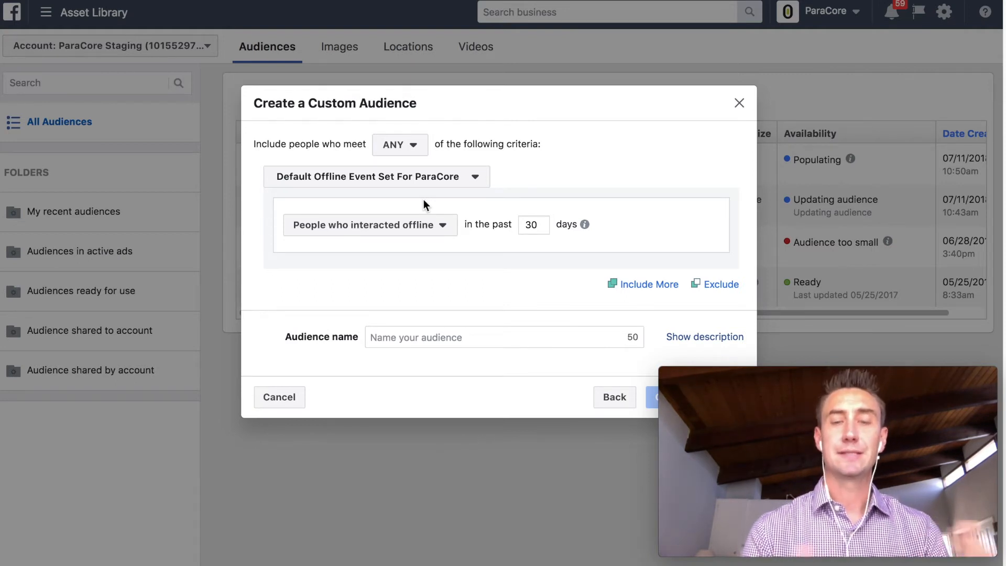
- Show the offline events listed under People who interacted offline
{"action": "left_click", "coordinate": [425, 228]}
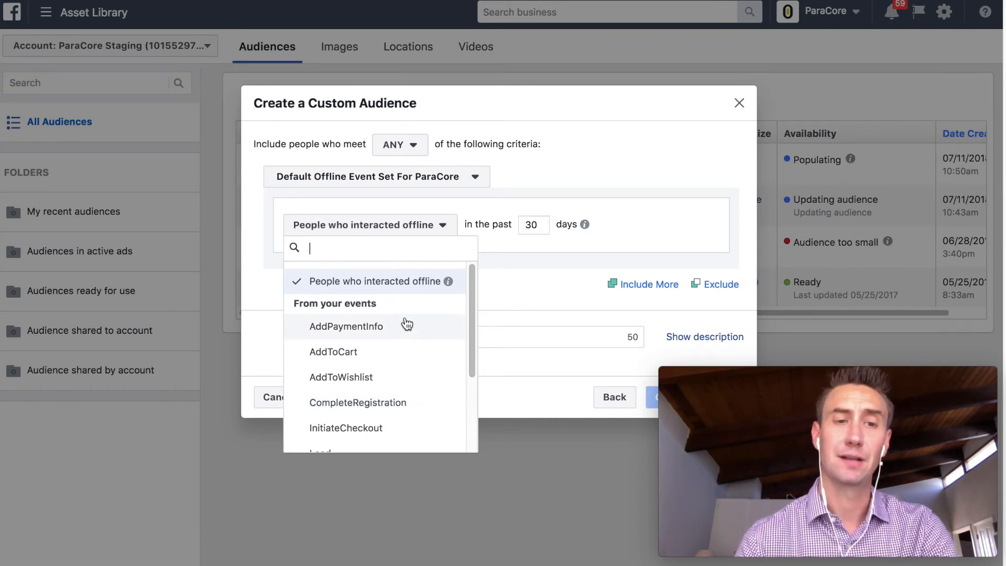
- Make Lead the offline event and keep matching ANY of the criteria
{"action": "scroll", "coordinate": [408, 322], "scroll_direction": "down", "scroll_amount": 3}
{"action": "scroll", "coordinate": [409, 324], "scroll_direction": "down", "scroll_amount": 1}
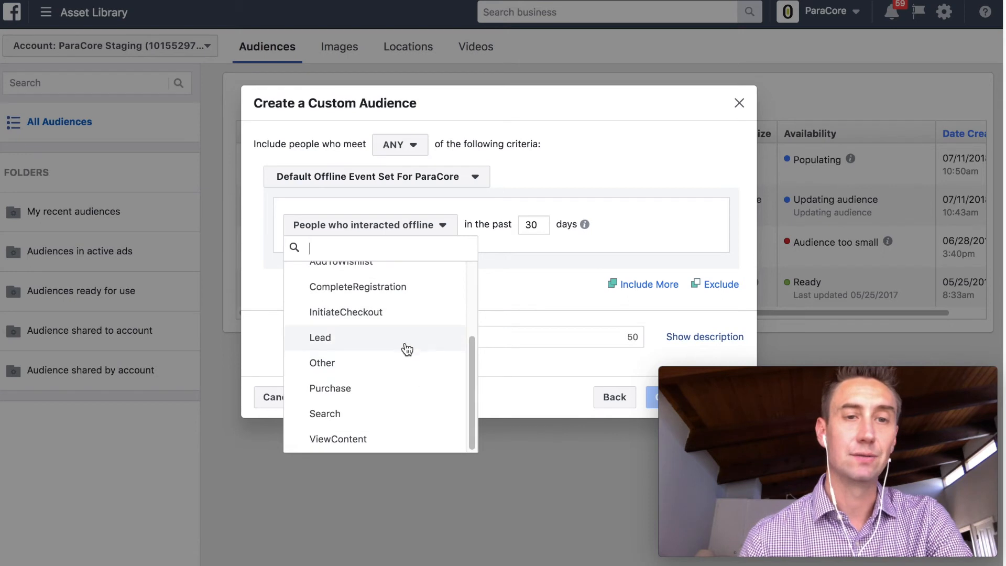
{"action": "left_click", "coordinate": [401, 336]}
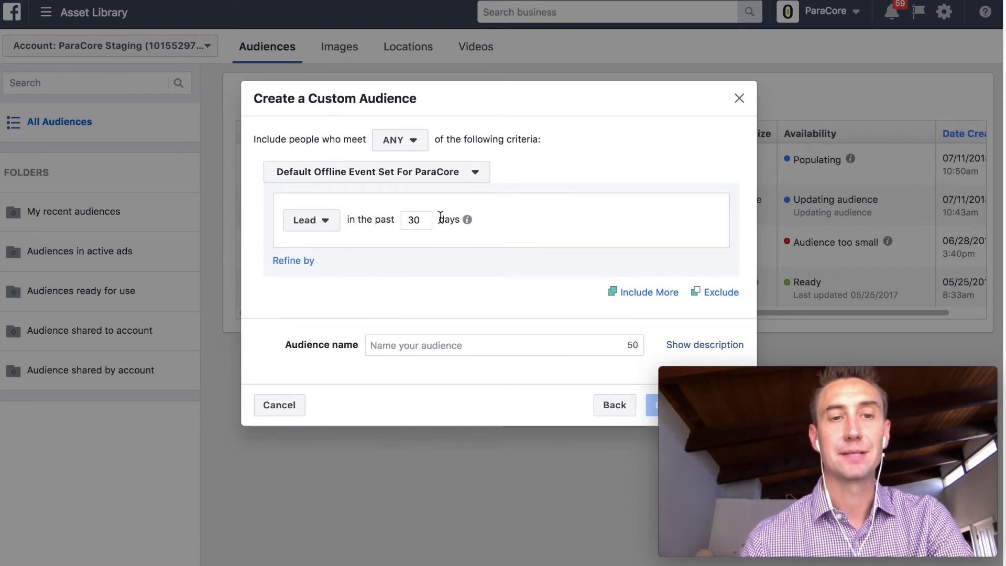
{"action": "left_click", "coordinate": [413, 140]}
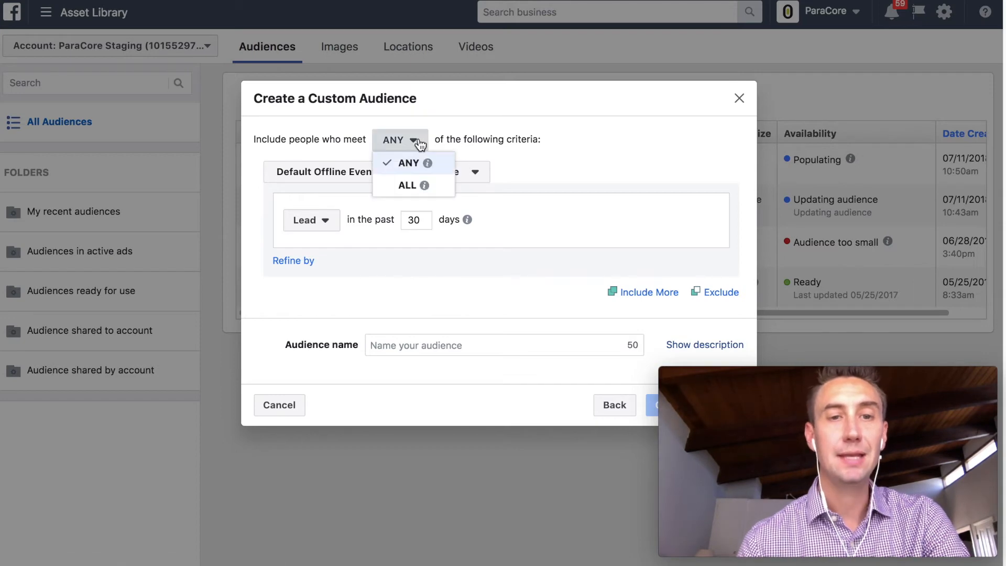
{"action": "mouse_move", "coordinate": [412, 190]}
{"action": "left_click", "coordinate": [394, 291]}
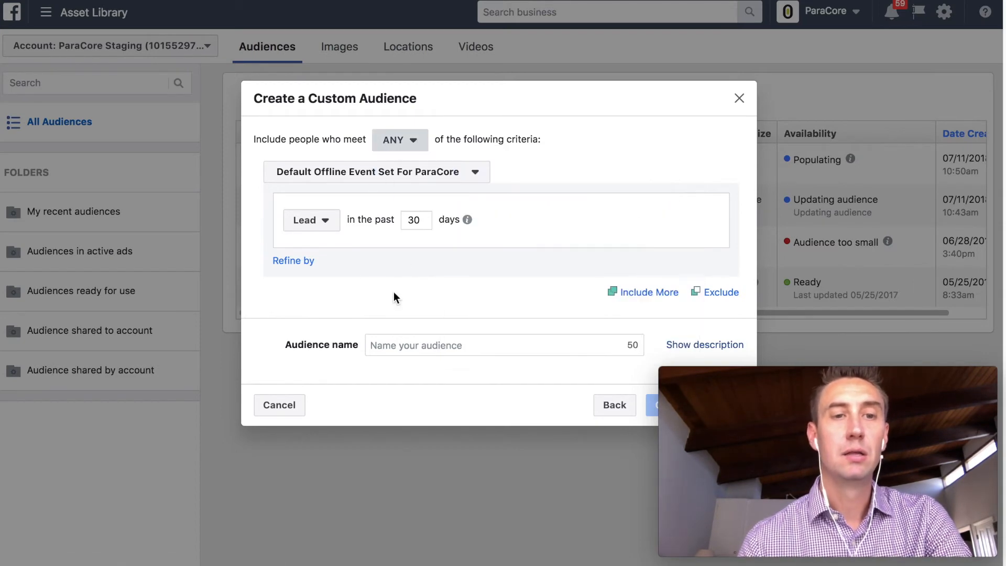
- Refine the Lead event by Value with a 'contains' comparison
{"action": "left_click", "coordinate": [306, 263]}
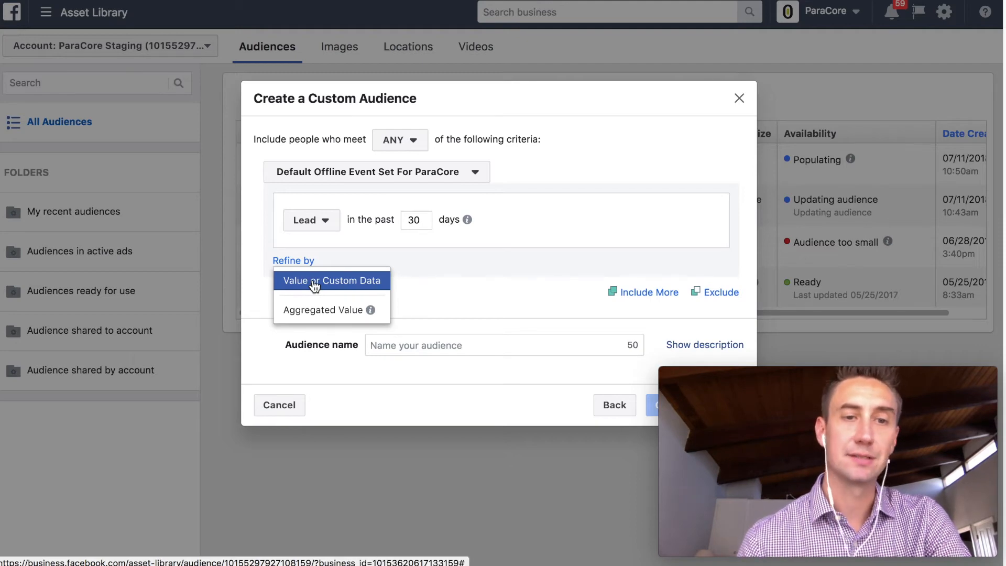
{"action": "left_click", "coordinate": [314, 283]}
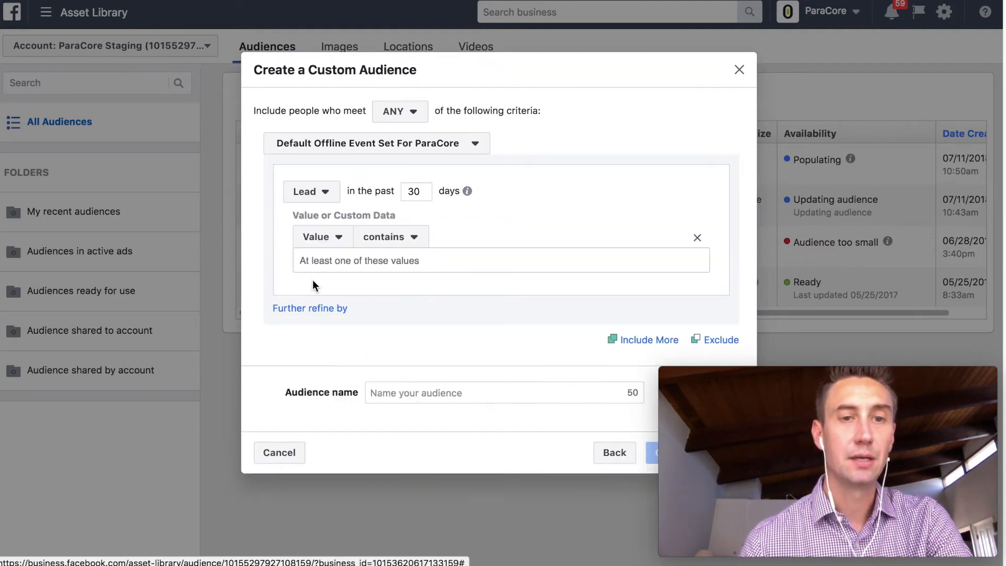
{"action": "left_click", "coordinate": [316, 244]}
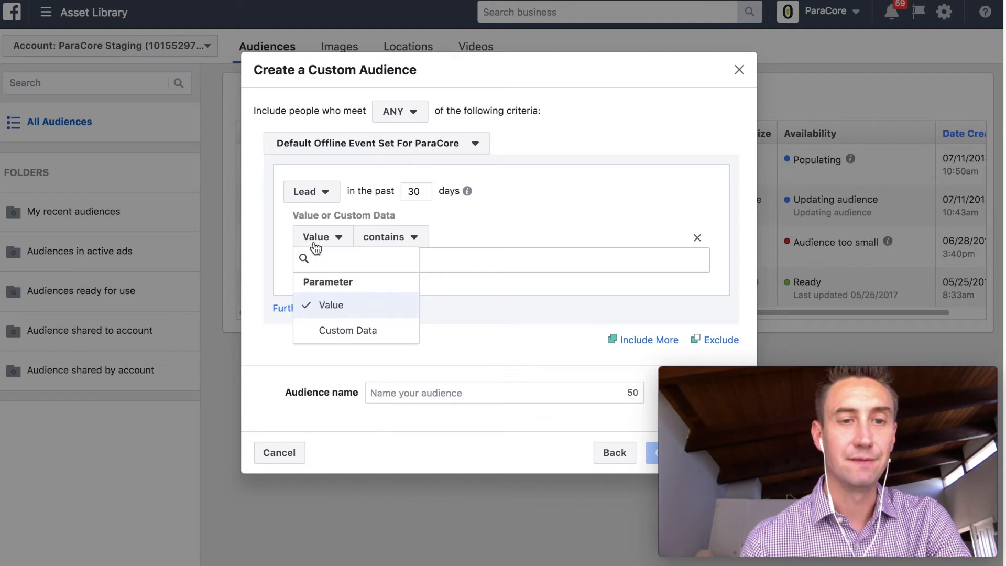
{"action": "left_click", "coordinate": [375, 241]}
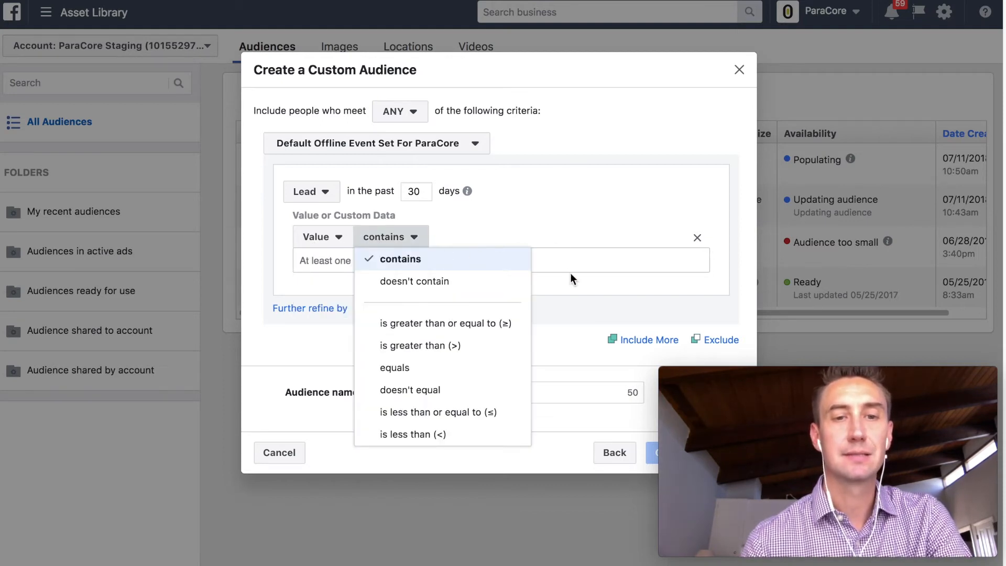
{"action": "left_click", "coordinate": [554, 346]}
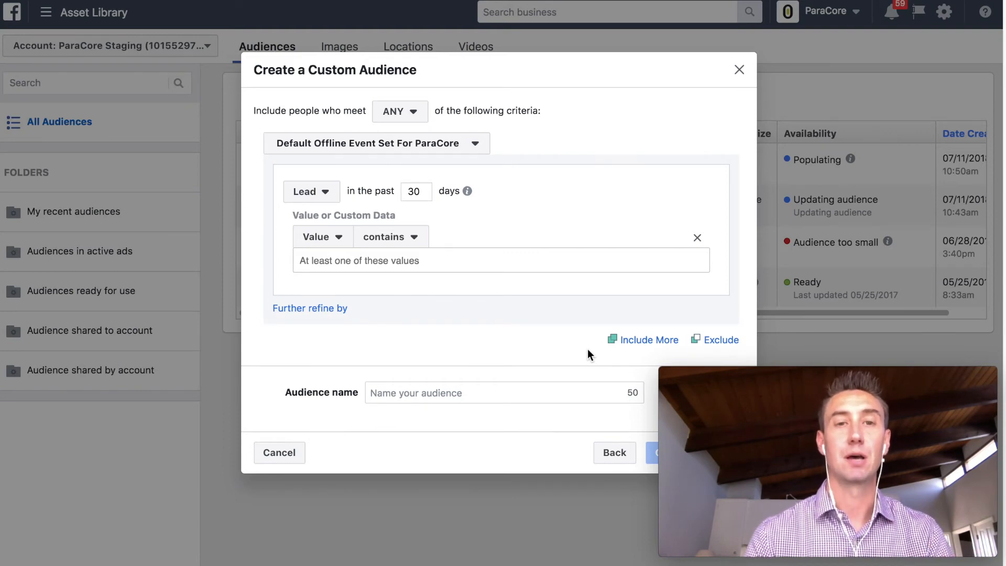
- Start a video engagement audience for people who viewed at least 10 seconds
{"action": "left_click", "coordinate": [611, 455]}
{"action": "scroll", "coordinate": [548, 269], "scroll_direction": "down", "scroll_amount": 2}
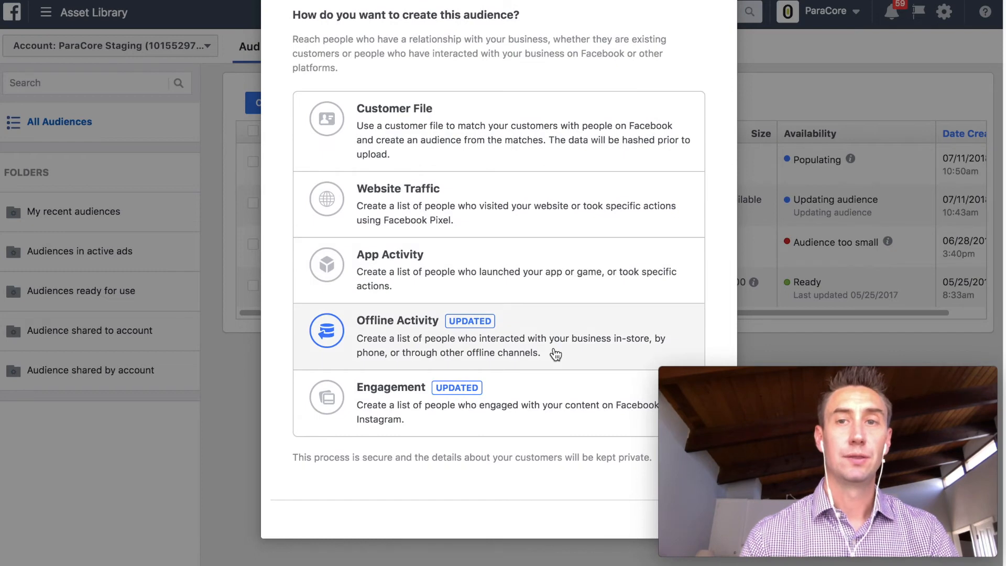
{"action": "left_click", "coordinate": [554, 410]}
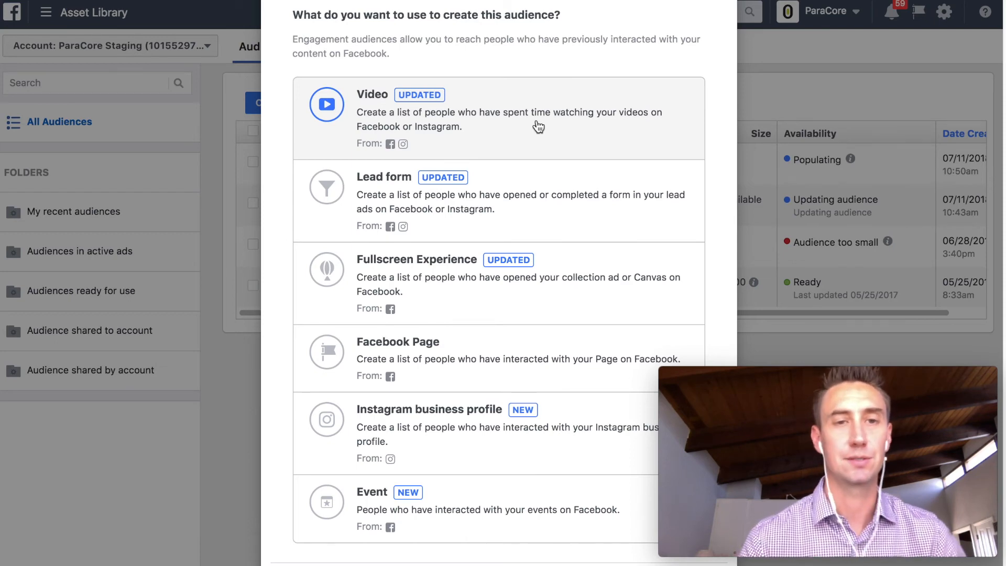
{"action": "left_click", "coordinate": [538, 127]}
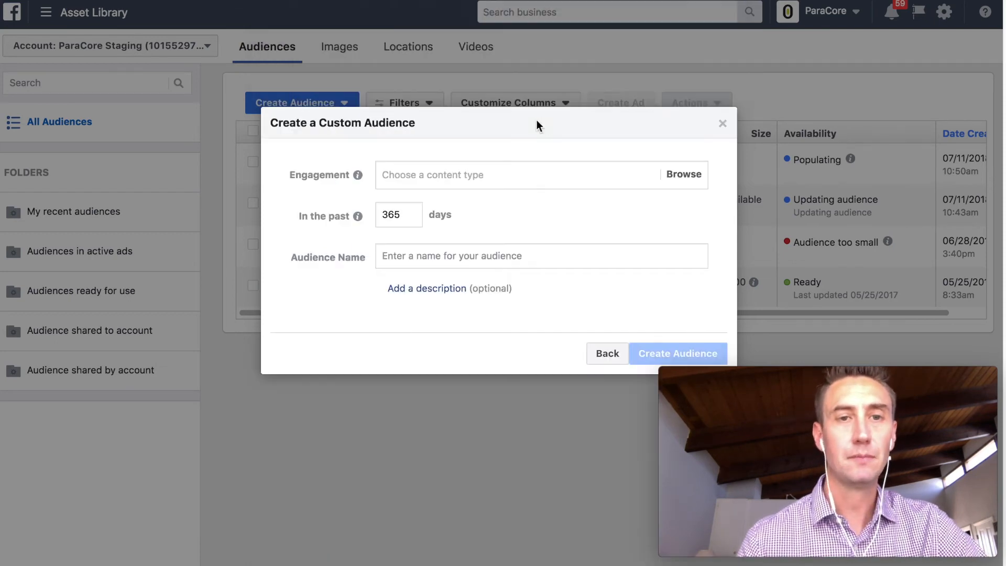
{"action": "left_click", "coordinate": [513, 176]}
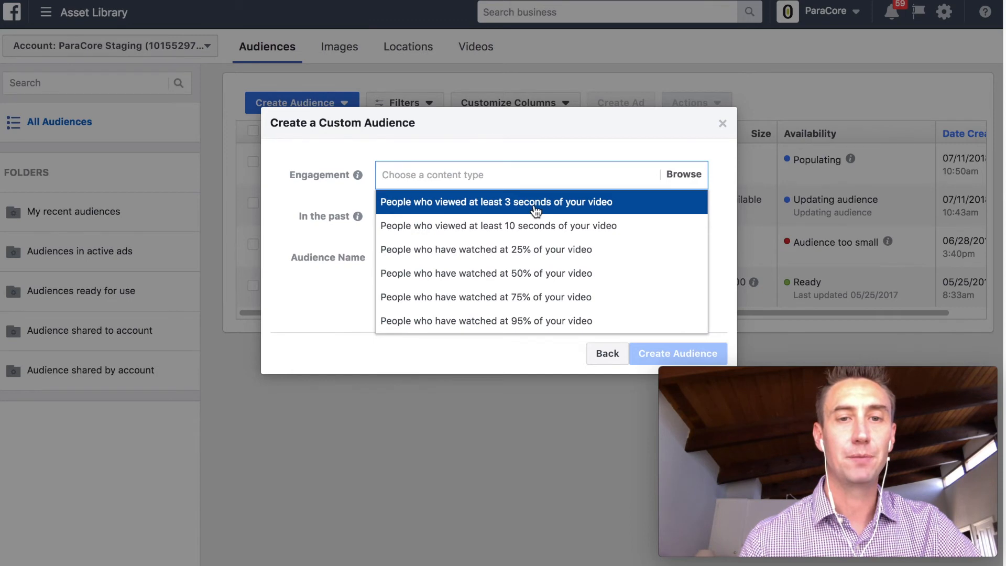
{"action": "left_click", "coordinate": [530, 225]}
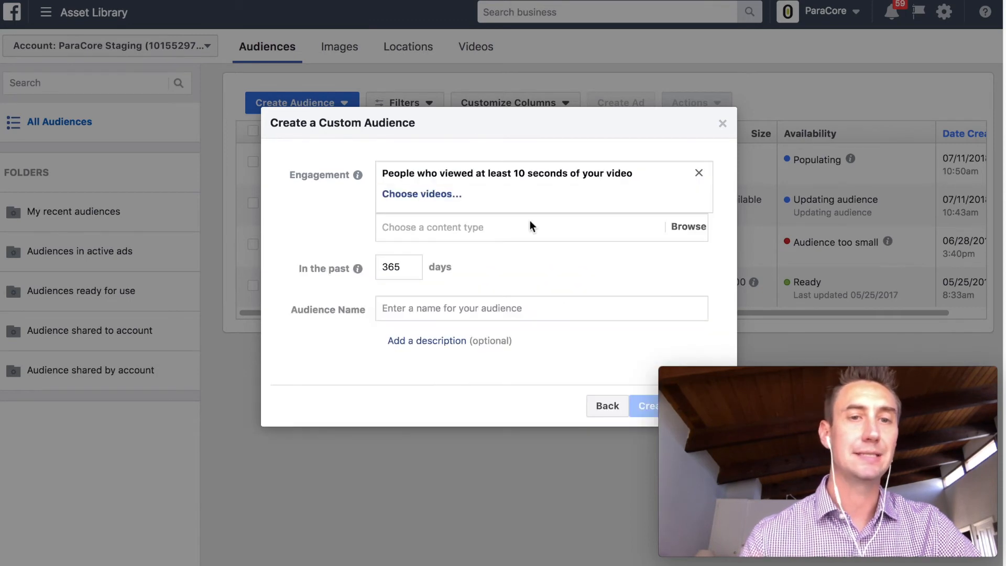
{"action": "left_click", "coordinate": [486, 230]}
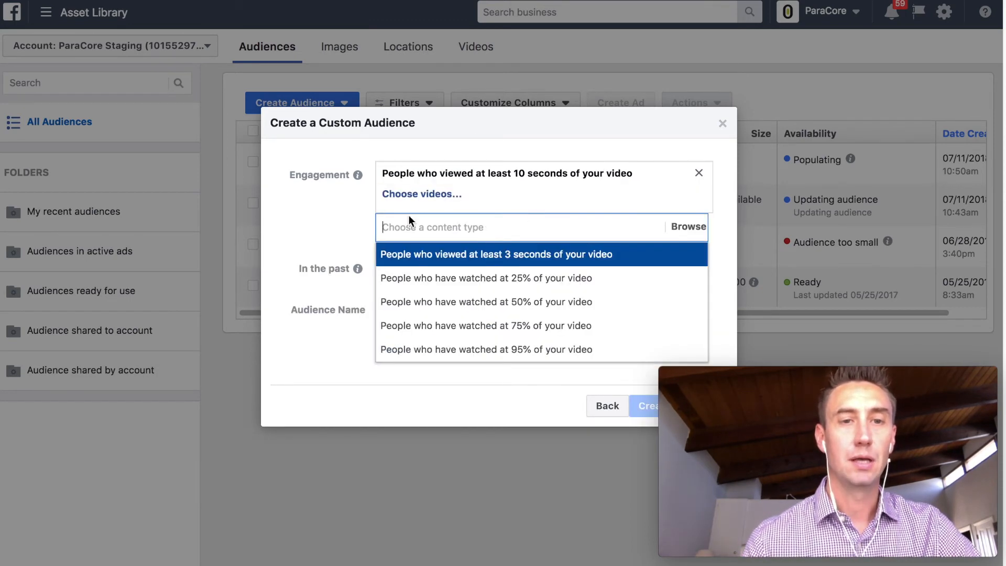
{"action": "left_click", "coordinate": [352, 213]}
- Select Retargeting for Cheap, Communication, Specialization draft 1 and Conversion Optimization videos
{"action": "left_click", "coordinate": [404, 195]}
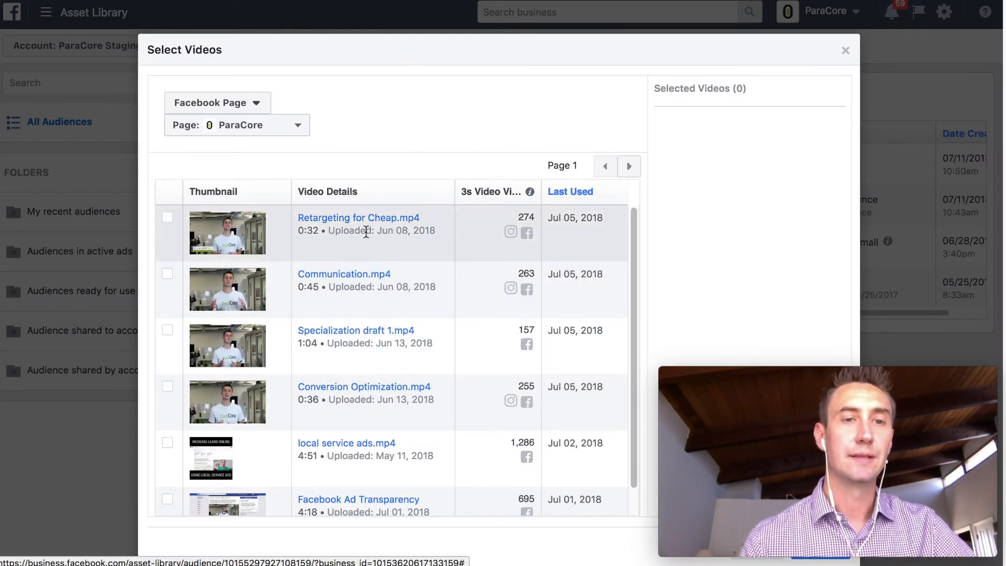
{"action": "left_click", "coordinate": [168, 221]}
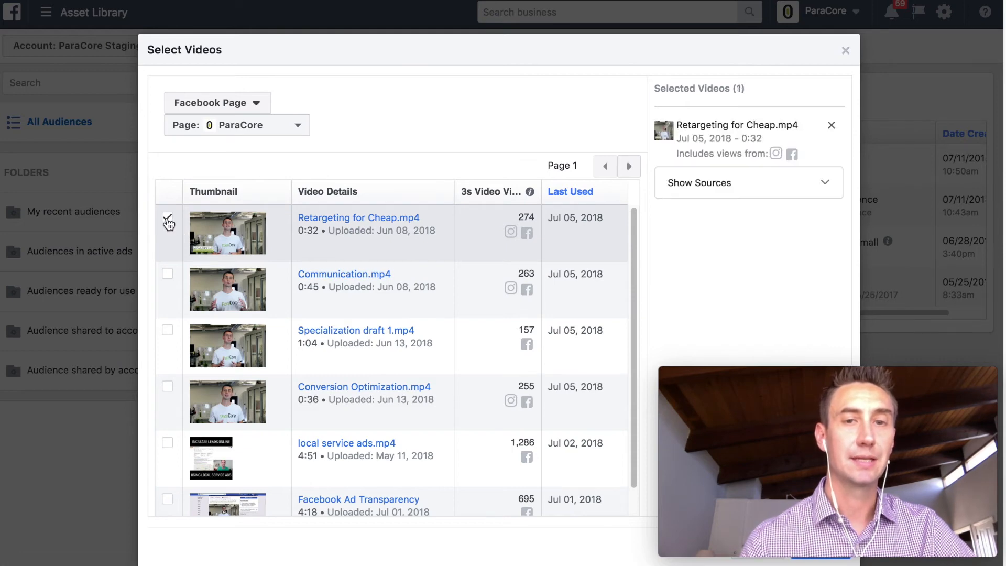
{"action": "left_click", "coordinate": [167, 277]}
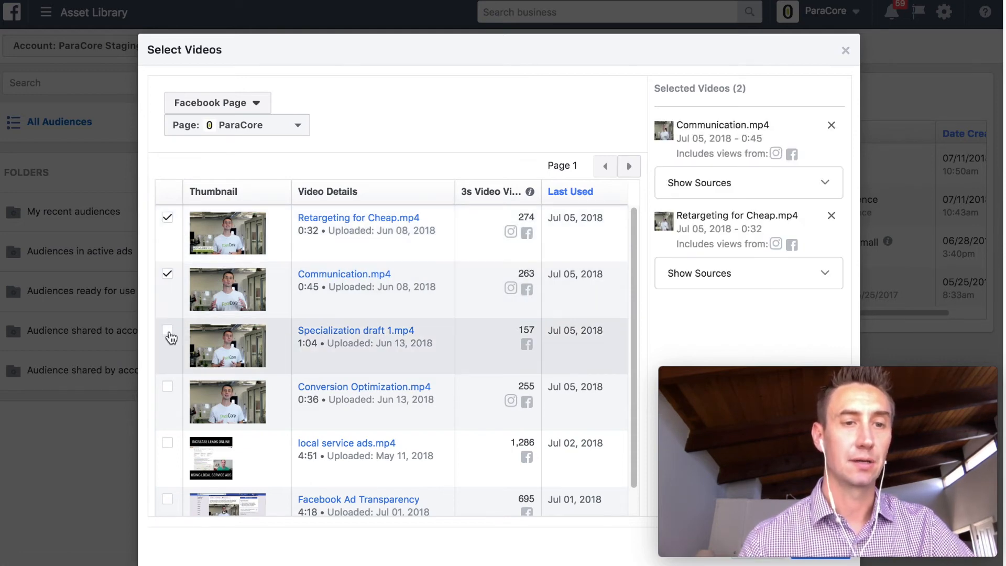
{"action": "left_click", "coordinate": [167, 331]}
{"action": "left_click", "coordinate": [168, 392]}
{"action": "scroll", "coordinate": [652, 137], "scroll_direction": "down", "scroll_amount": 3}
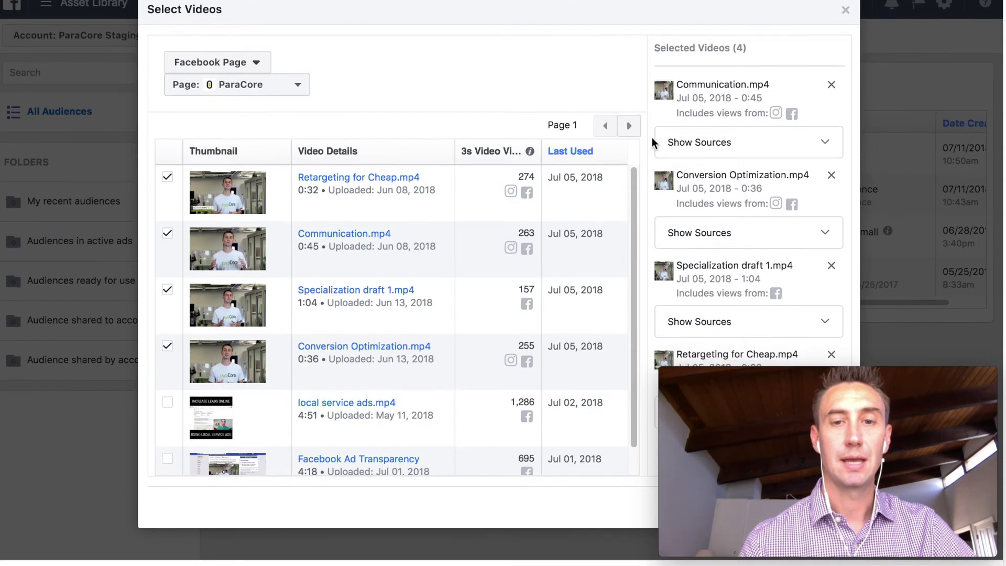
{"action": "left_click_drag", "start_coordinate": [772, 373], "coordinate": [769, 288]}
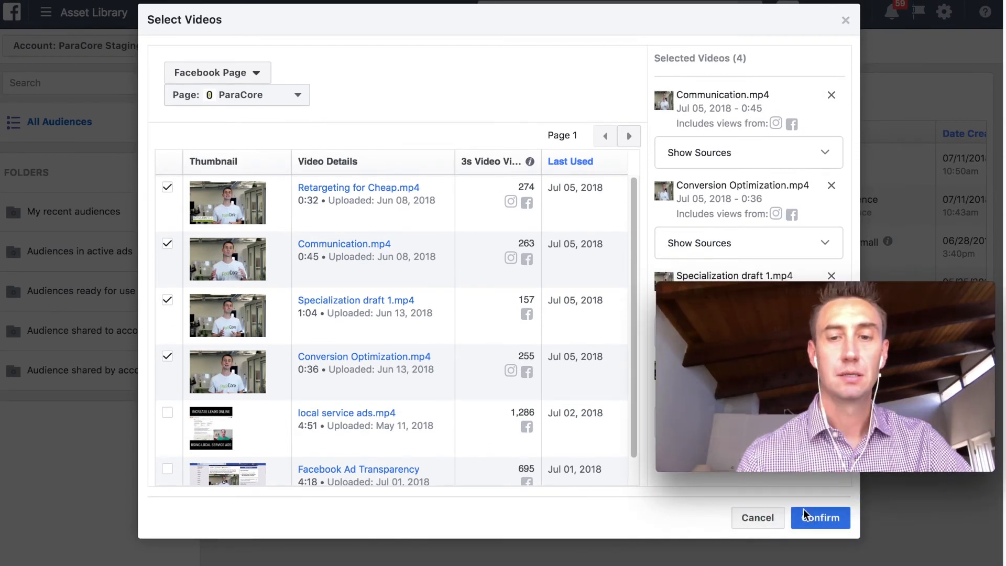
{"action": "left_click", "coordinate": [820, 517]}
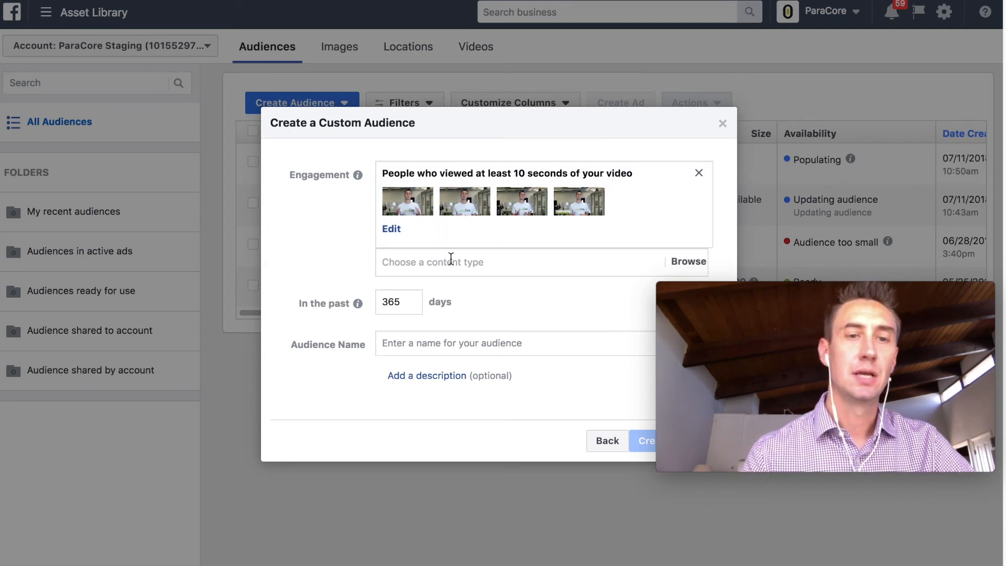
- Name the video audience '10s Retargeting Watchers', review view thresholds, then return to engagement sources
{"action": "left_click", "coordinate": [498, 343]}
{"action": "type", "text": "1"}
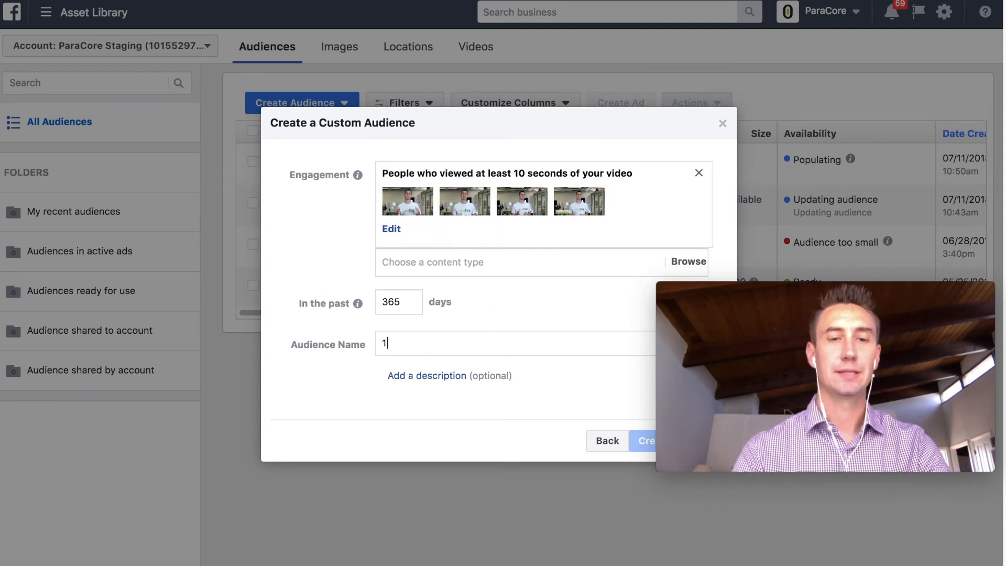
{"action": "type", "text": "0s Retargeting Wa"}
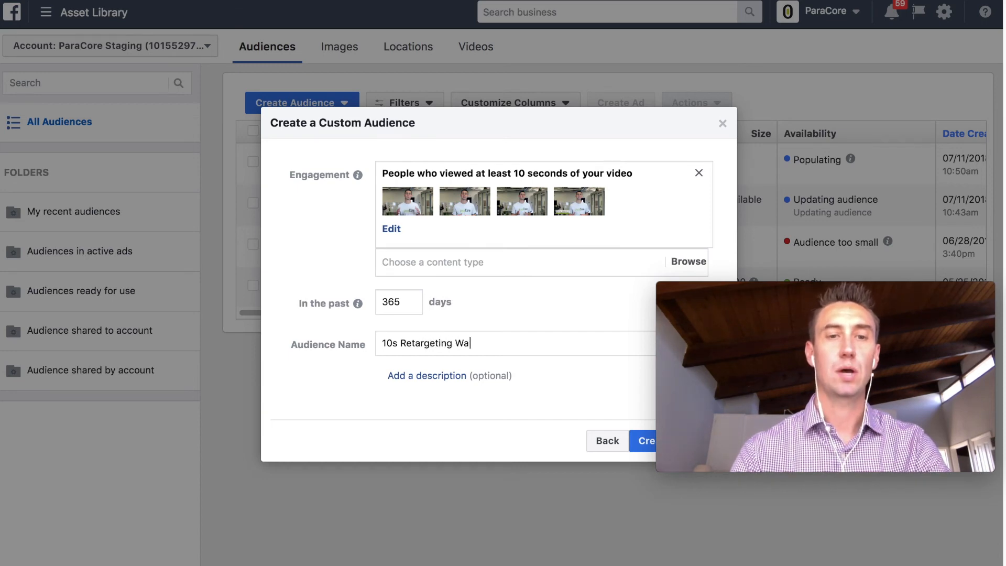
{"action": "type", "text": "tchers"}
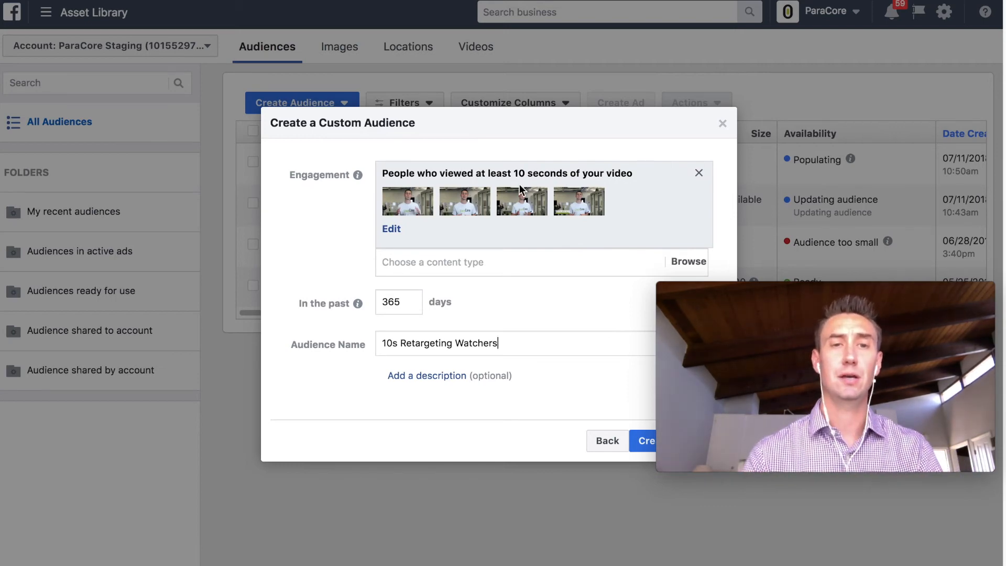
{"action": "left_click", "coordinate": [416, 270]}
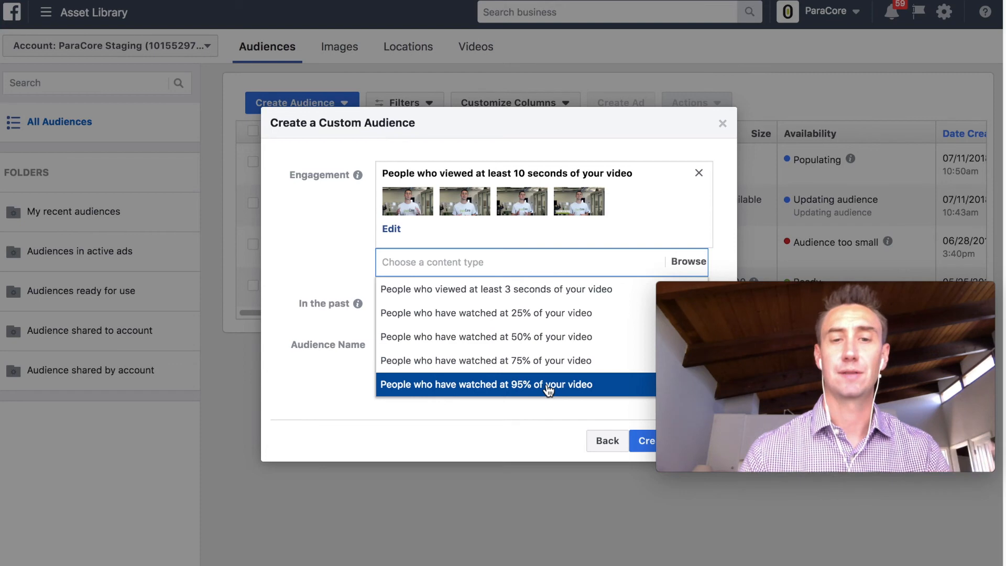
{"action": "left_click", "coordinate": [597, 440]}
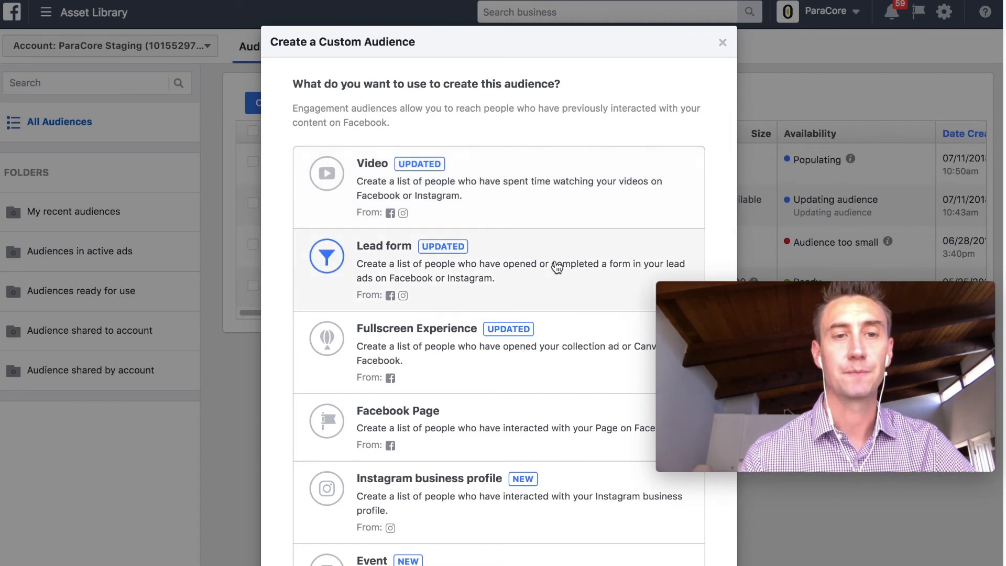
{"action": "left_click", "coordinate": [559, 272]}
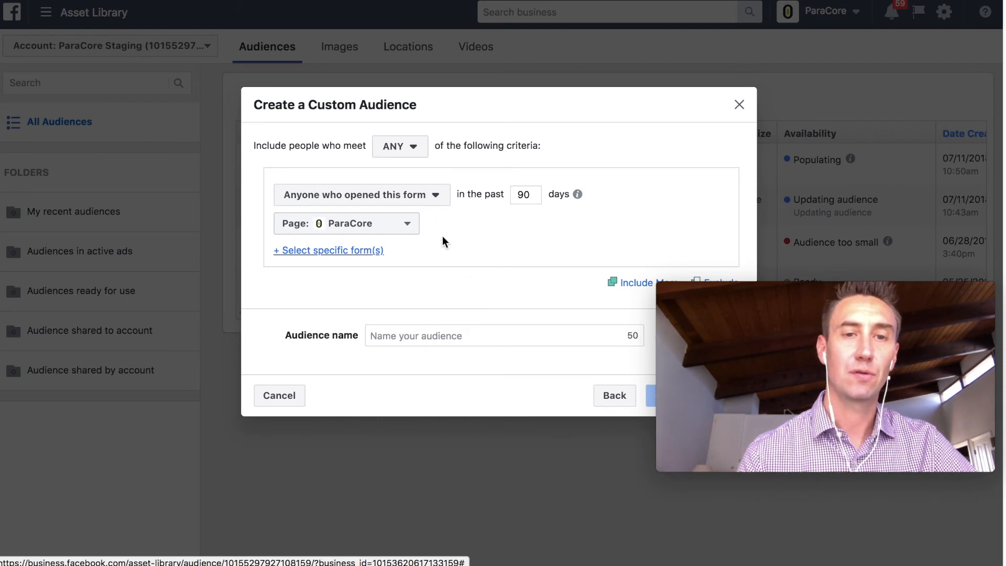
{"action": "left_click", "coordinate": [435, 204]}
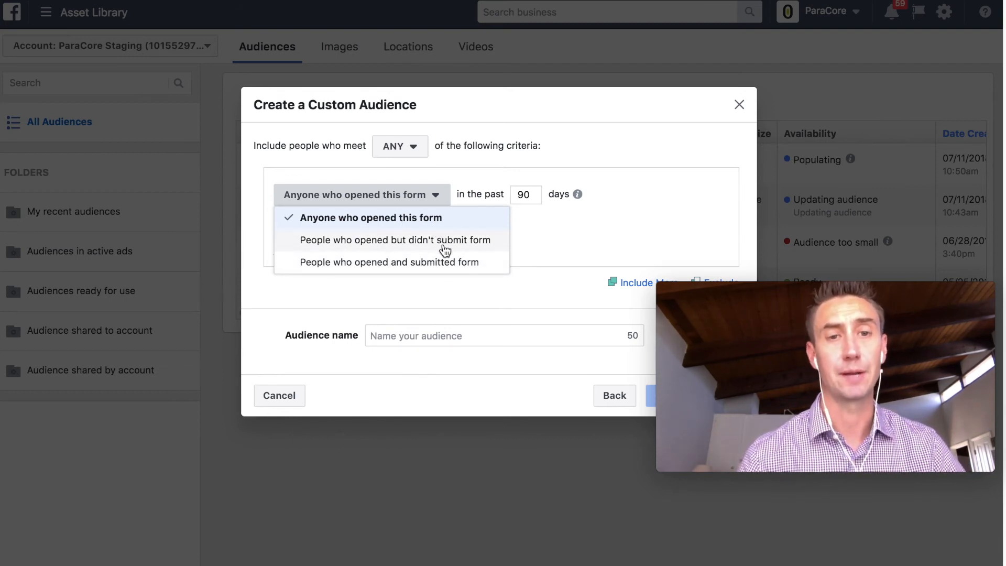
{"action": "left_click", "coordinate": [567, 359]}
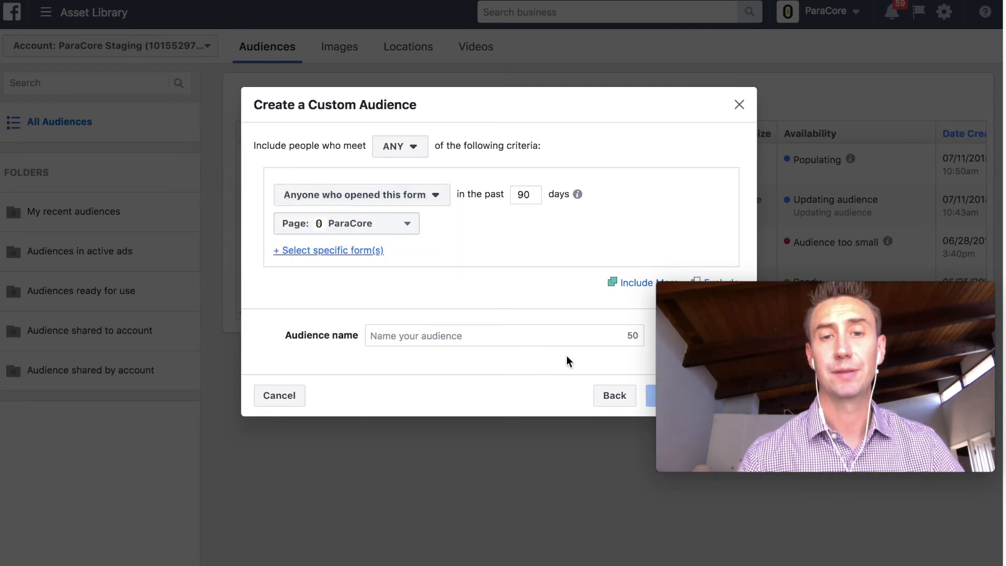
{"action": "left_click", "coordinate": [611, 396]}
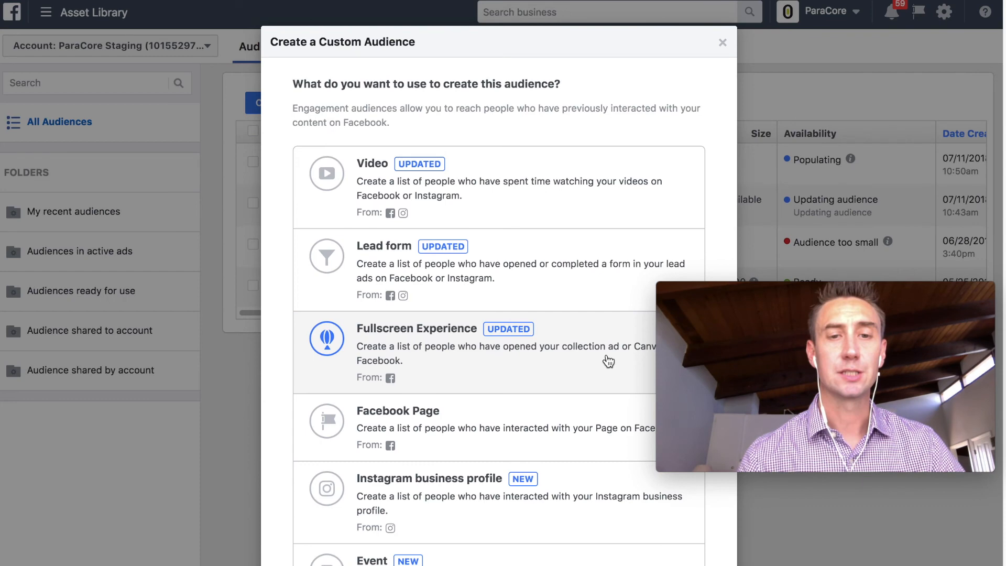
- Preview a Fullscreen Experience audience of people who opened the Canvas, then return to the source list
{"action": "left_click", "coordinate": [608, 362]}
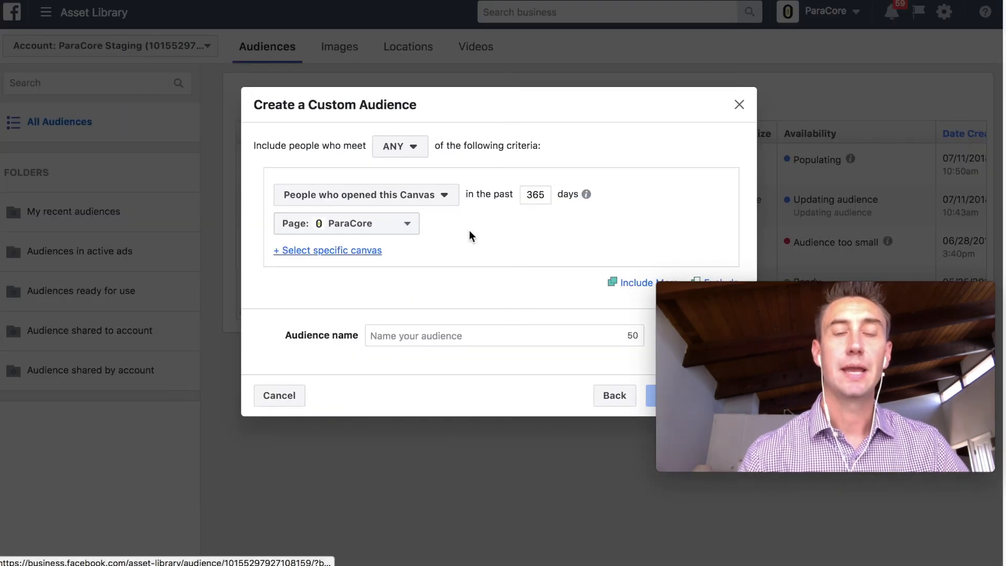
{"action": "left_click", "coordinate": [445, 201]}
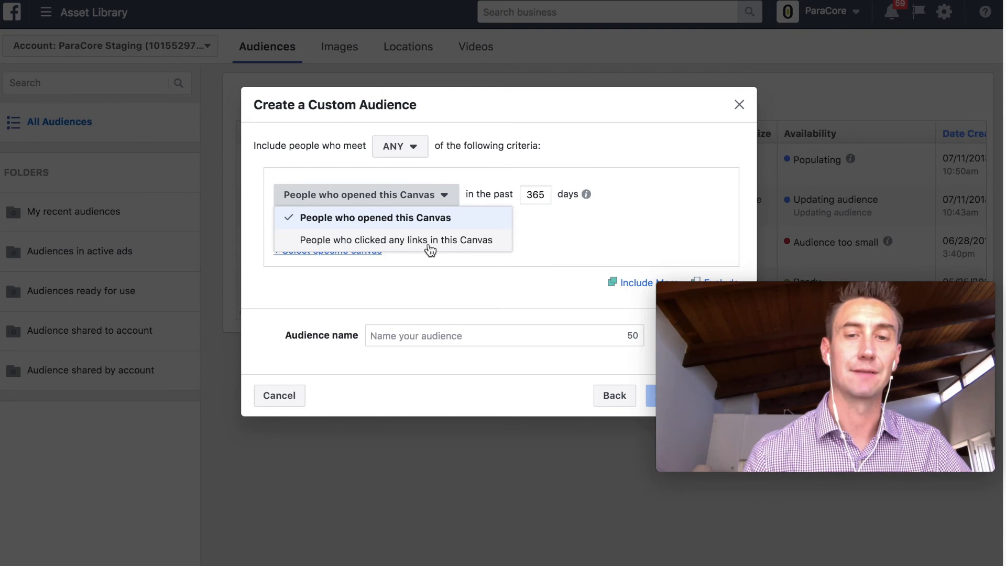
{"action": "left_click", "coordinate": [518, 269]}
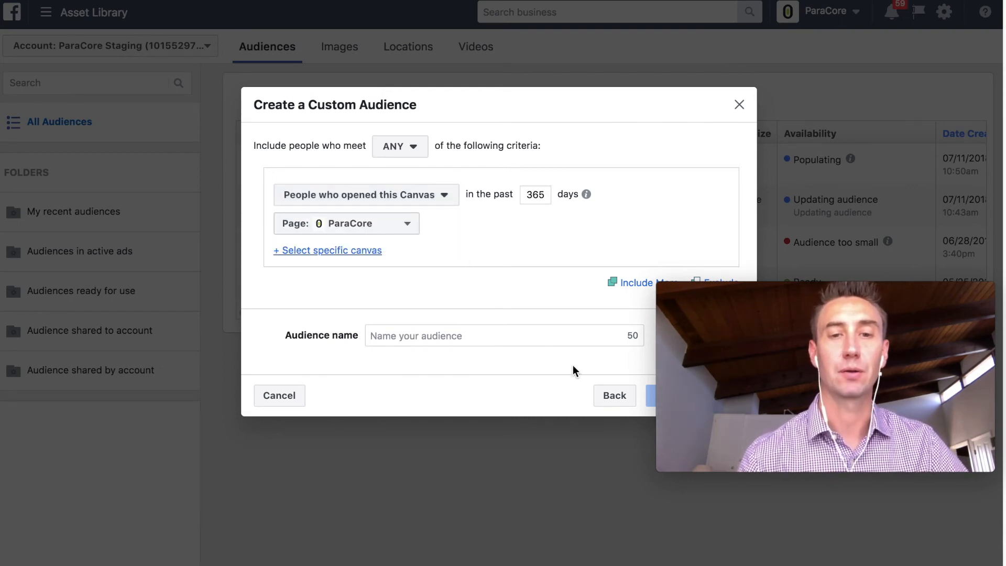
{"action": "left_click", "coordinate": [608, 397]}
{"action": "scroll", "coordinate": [572, 263], "scroll_direction": "down", "scroll_amount": 3}
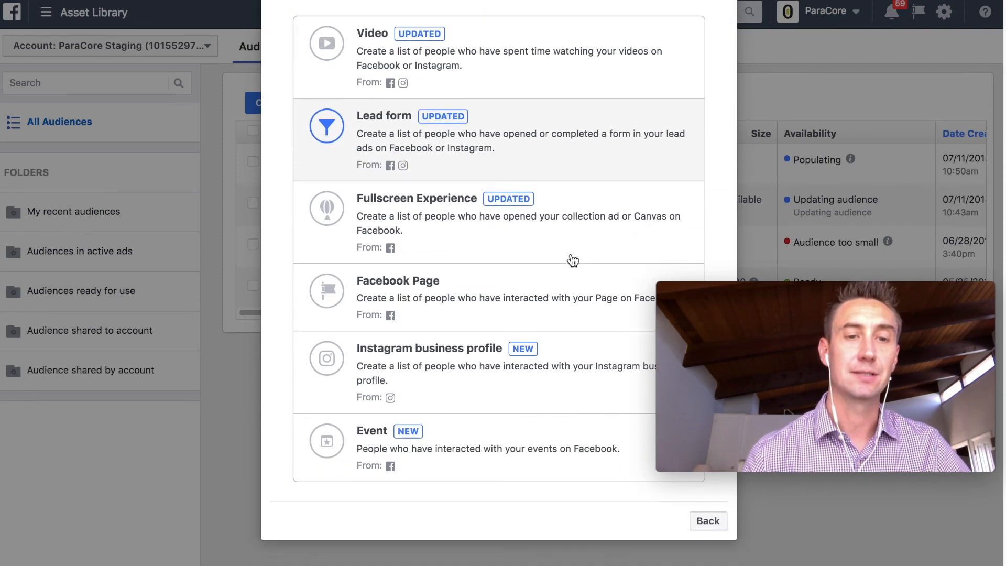
- Start a Facebook Page engagement audience for ParaCore and list its engagement-type choices
{"action": "left_click", "coordinate": [532, 295]}
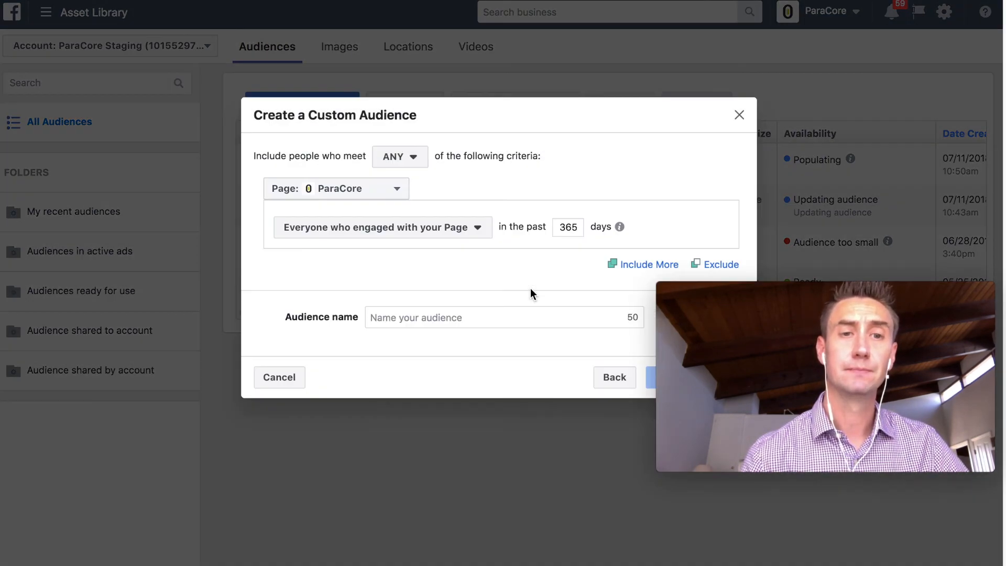
{"action": "left_click", "coordinate": [425, 239]}
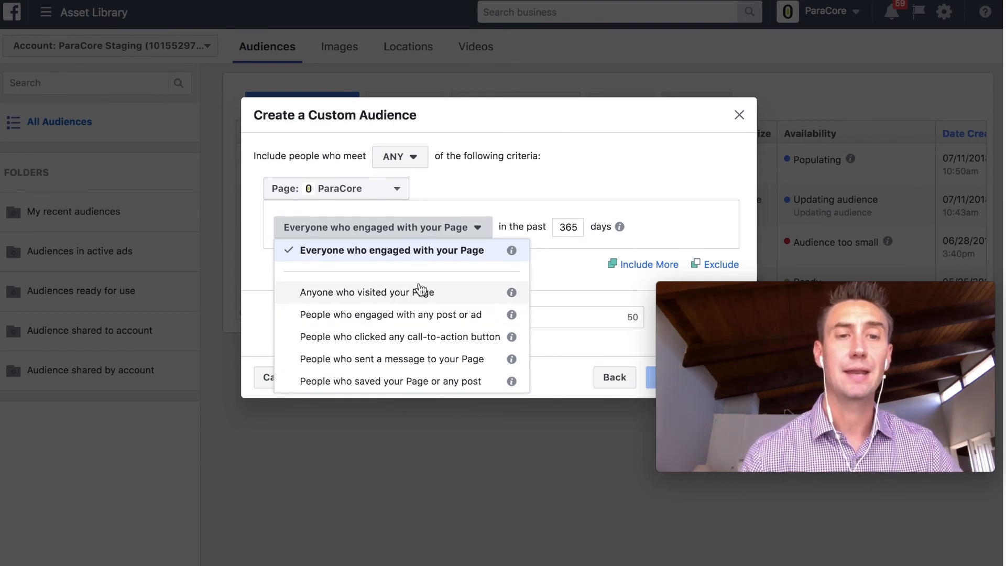
- Leave the 365-day ParaCore Page engagement draft unchanged and return to the engagement sources
{"action": "mouse_move", "coordinate": [511, 341]}
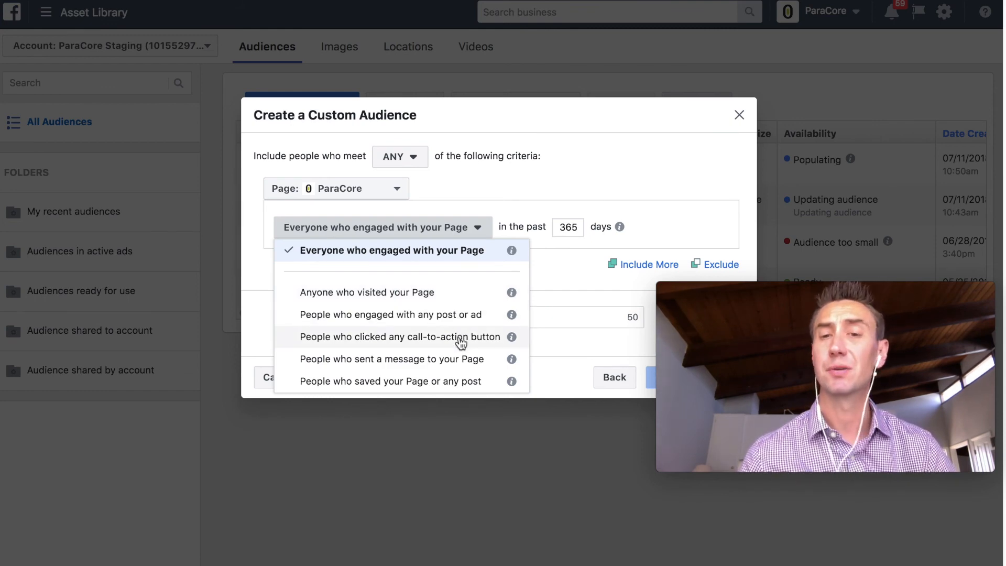
{"action": "left_click", "coordinate": [551, 271]}
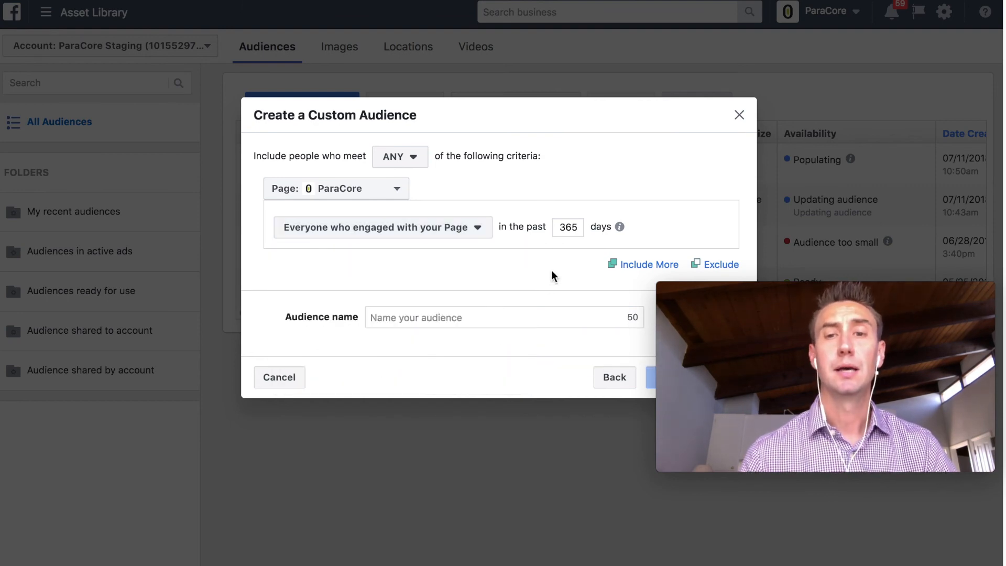
{"action": "double_click", "coordinate": [568, 225]}
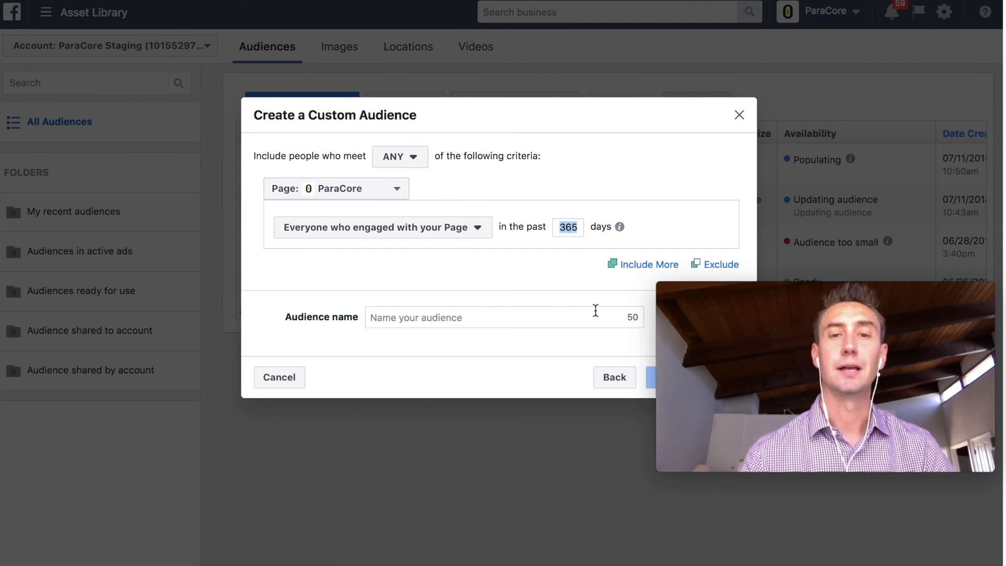
{"action": "left_click", "coordinate": [621, 381]}
- Review an Instagram business profile audience for everyone who engaged with paracore, then go back
{"action": "scroll", "coordinate": [559, 234], "scroll_direction": "down", "scroll_amount": 3}
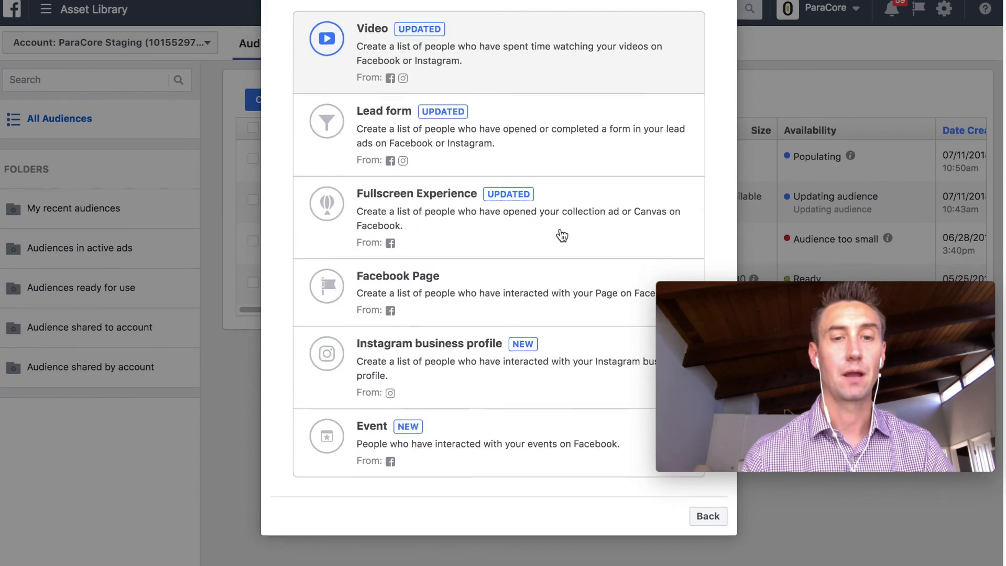
{"action": "scroll", "coordinate": [551, 454], "scroll_direction": "up", "scroll_amount": 3}
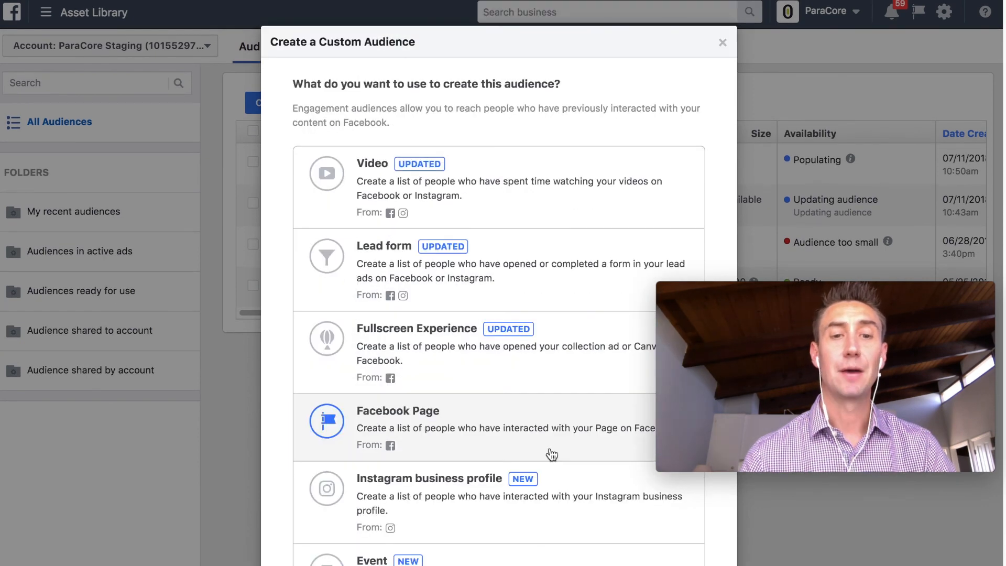
{"action": "left_click", "coordinate": [565, 489]}
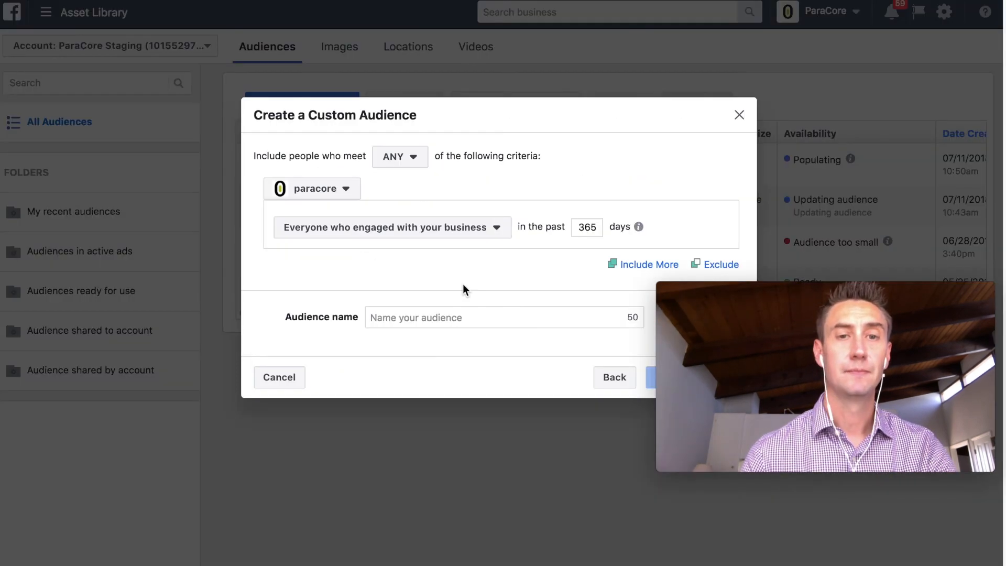
{"action": "left_click", "coordinate": [460, 235]}
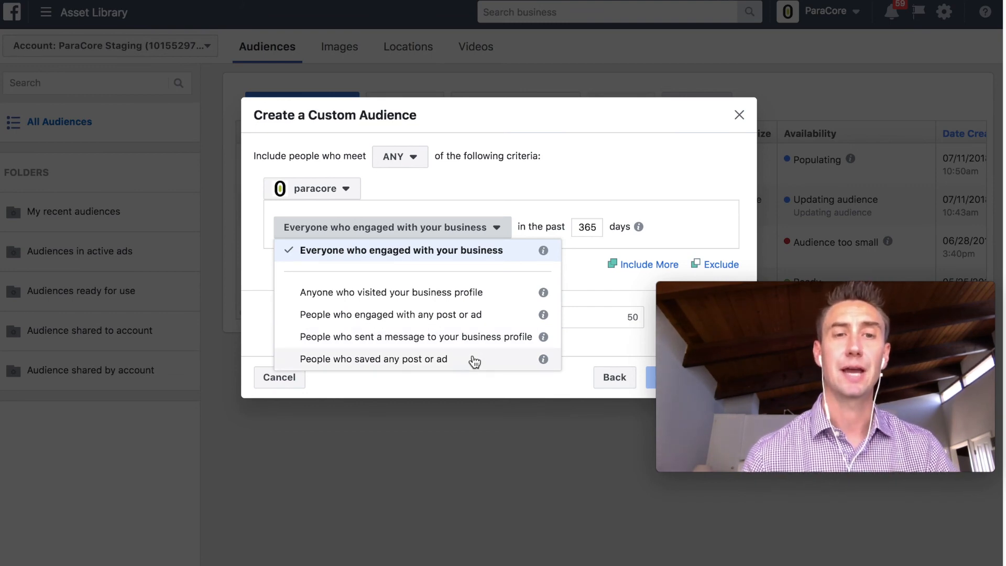
{"action": "left_click", "coordinate": [475, 250]}
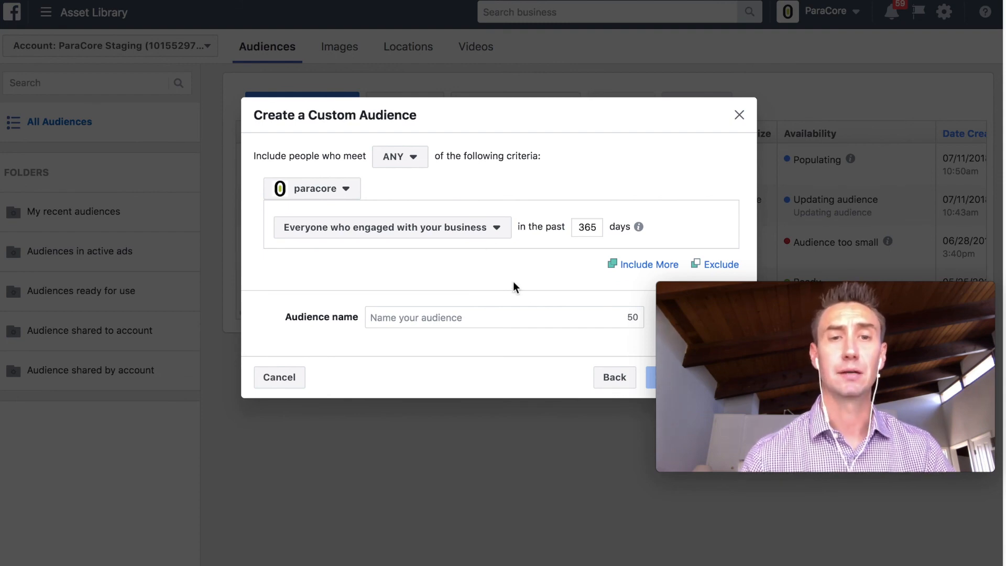
{"action": "left_click", "coordinate": [615, 379]}
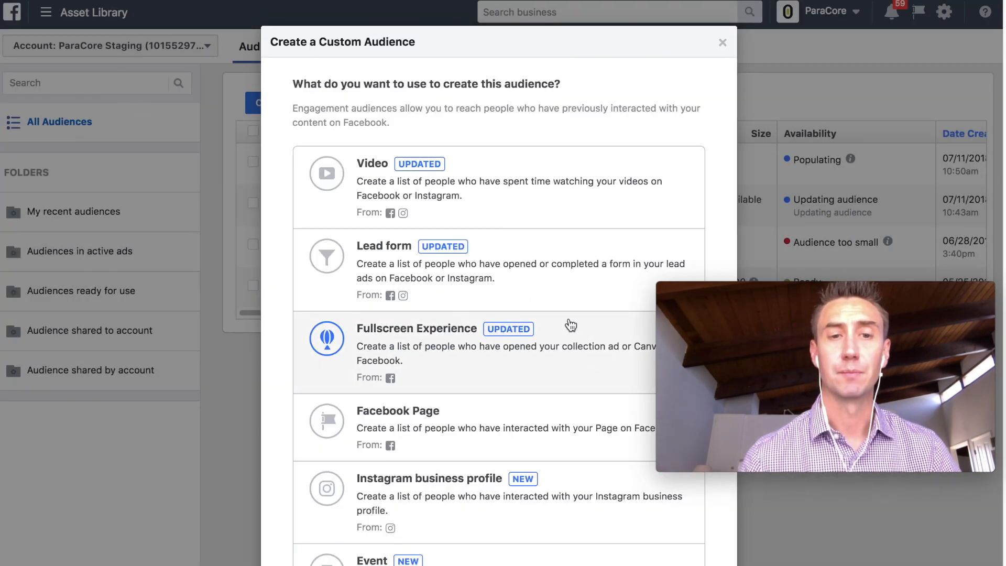
- Start an Event audience of people who responded Going and list ParaCore's events
{"action": "scroll", "coordinate": [567, 256], "scroll_direction": "down", "scroll_amount": 3}
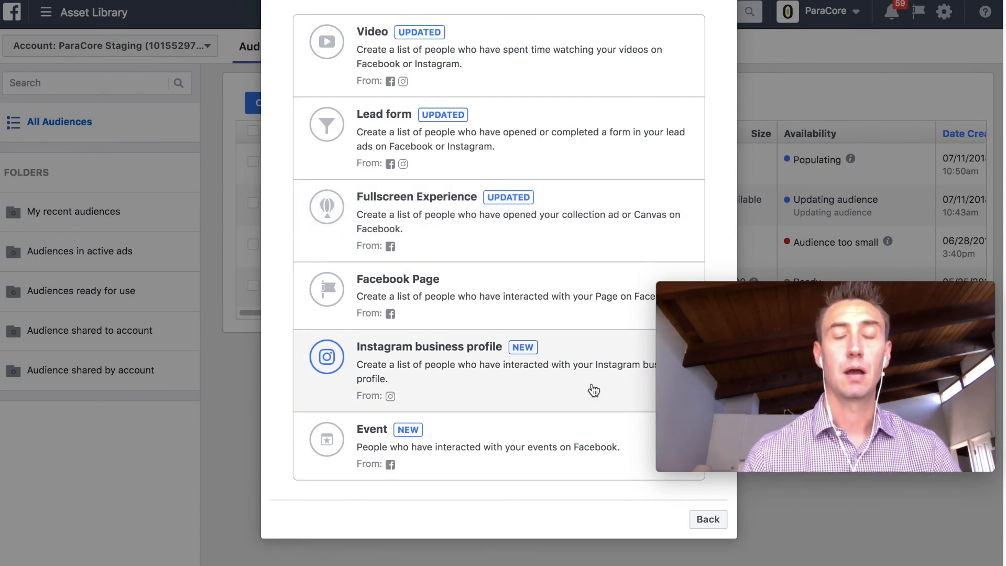
{"action": "left_click", "coordinate": [548, 445]}
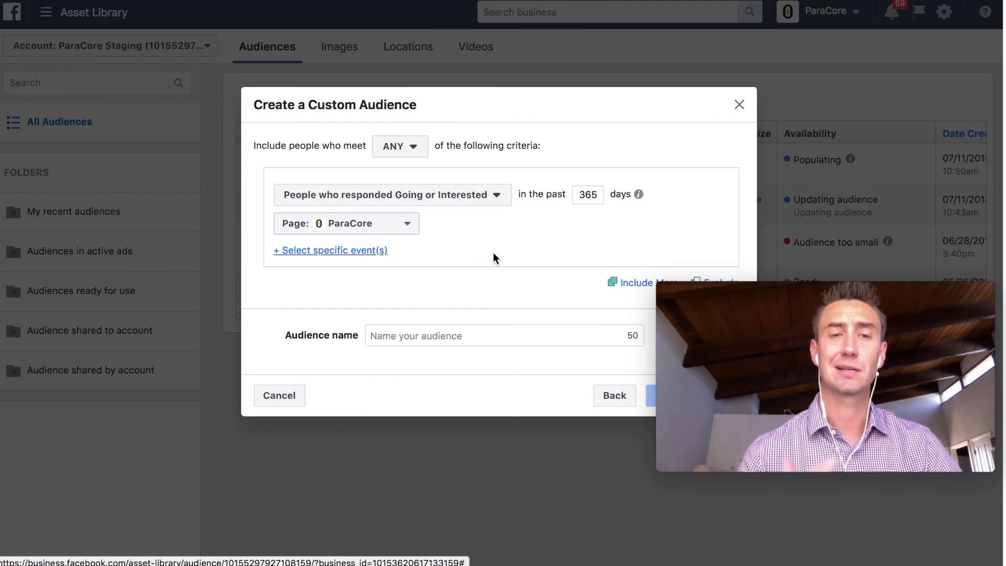
{"action": "left_click", "coordinate": [494, 198]}
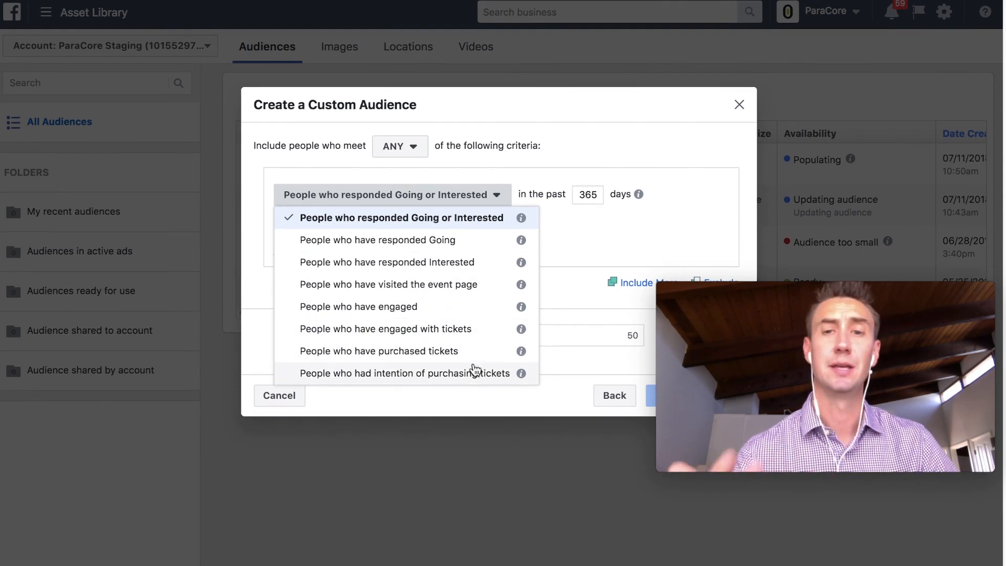
{"action": "left_click", "coordinate": [478, 241]}
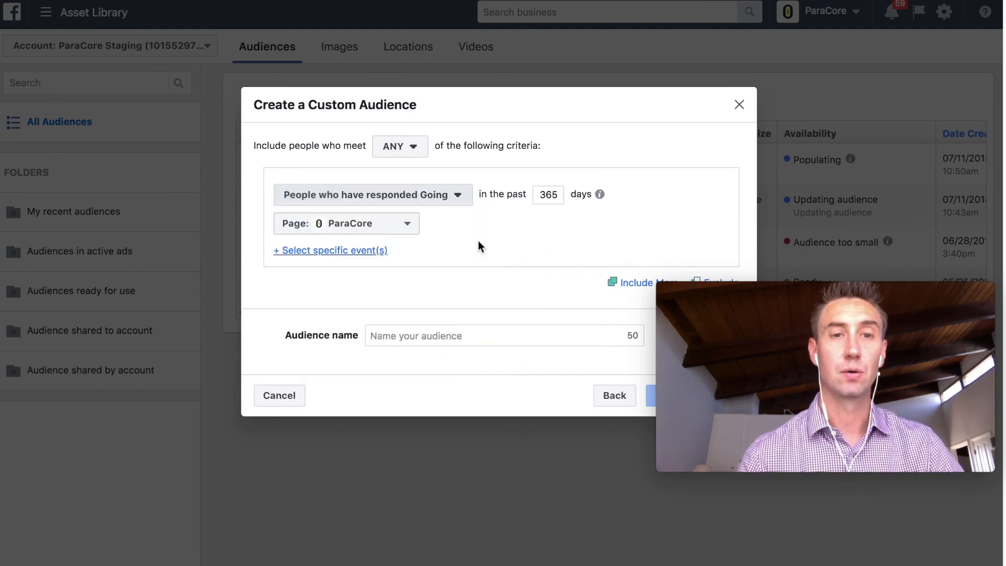
{"action": "left_click", "coordinate": [380, 251]}
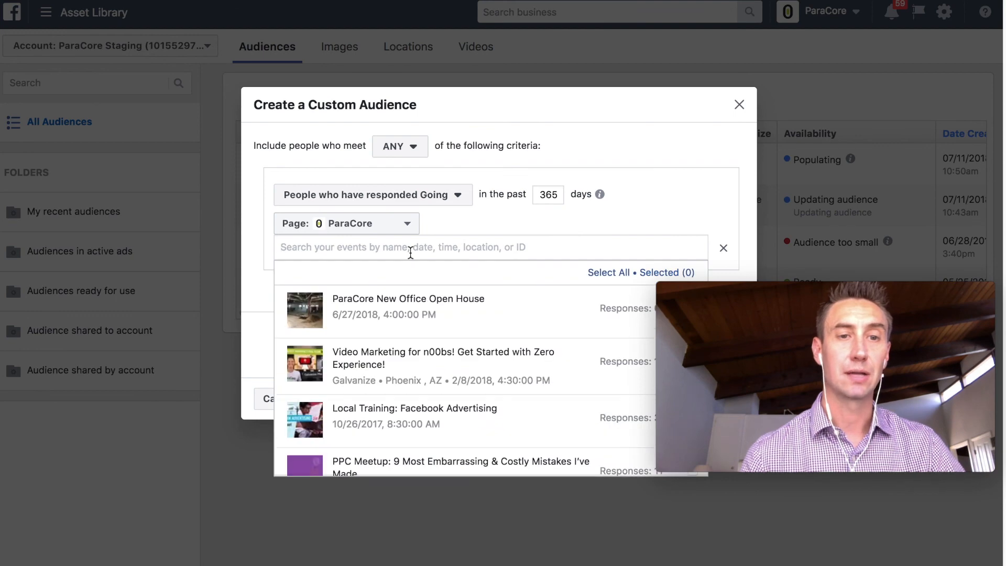
- Add the ParaCore New Office Open House event and target people responding Going or Interested
{"action": "left_click", "coordinate": [429, 307]}
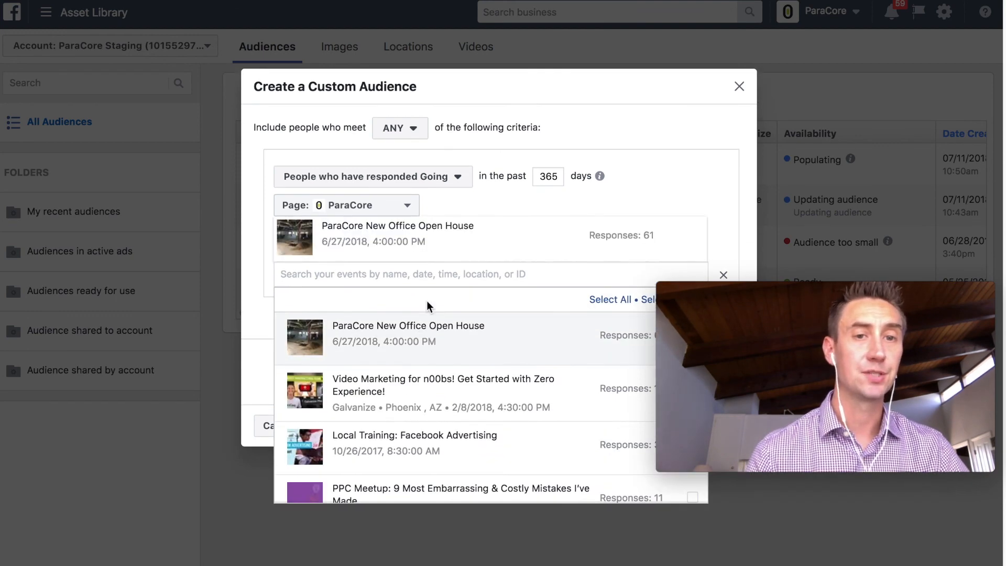
{"action": "left_click", "coordinate": [605, 211]}
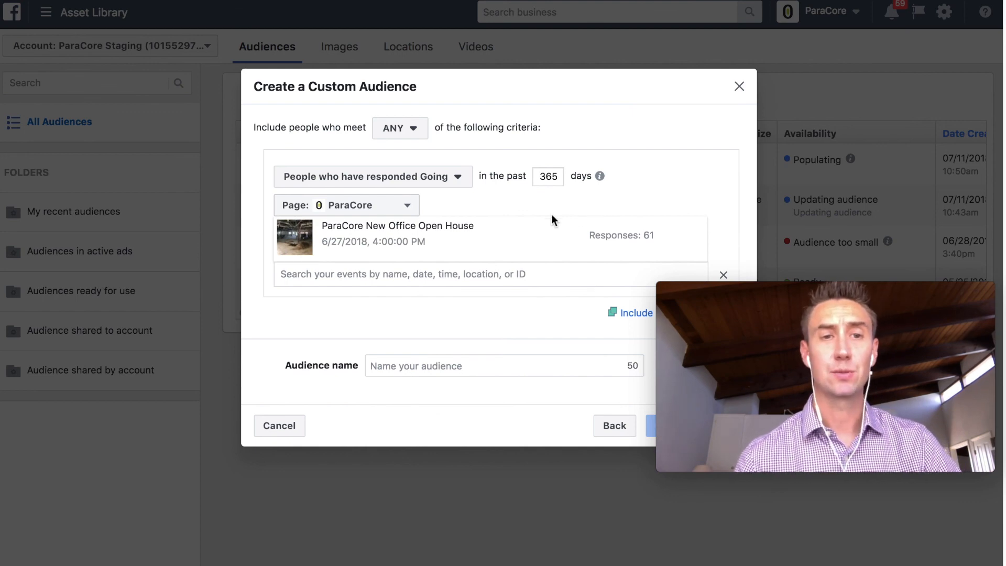
{"action": "left_click", "coordinate": [446, 180]}
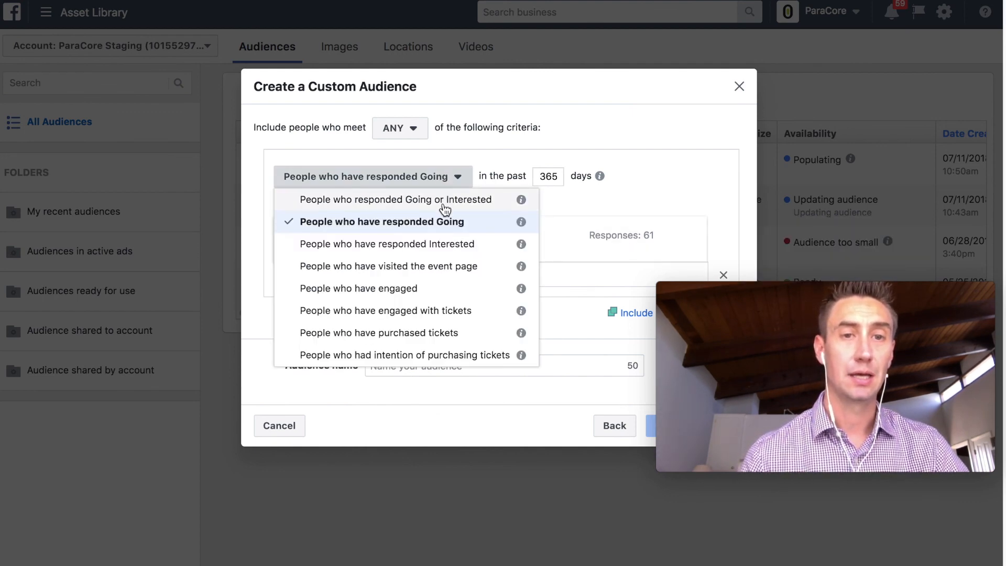
{"action": "left_click", "coordinate": [446, 204]}
{"action": "mouse_move", "coordinate": [638, 240]}
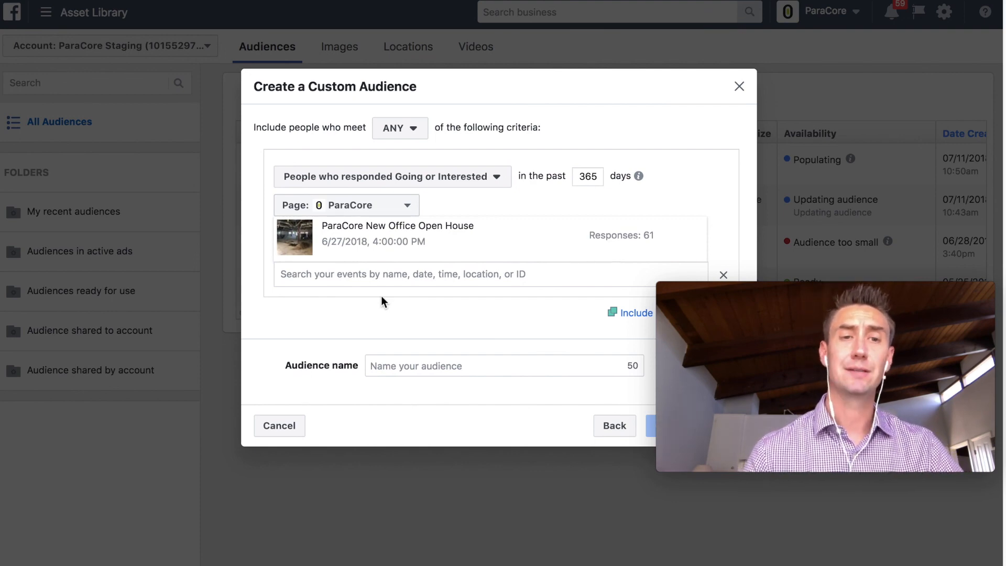
{"action": "mouse_move", "coordinate": [452, 249]}
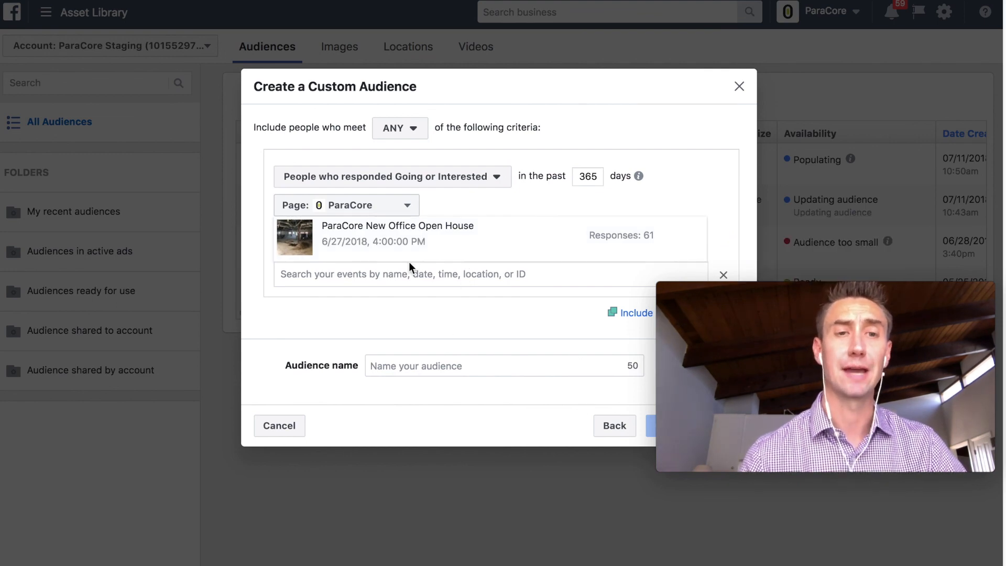
{"action": "left_click", "coordinate": [428, 177]}
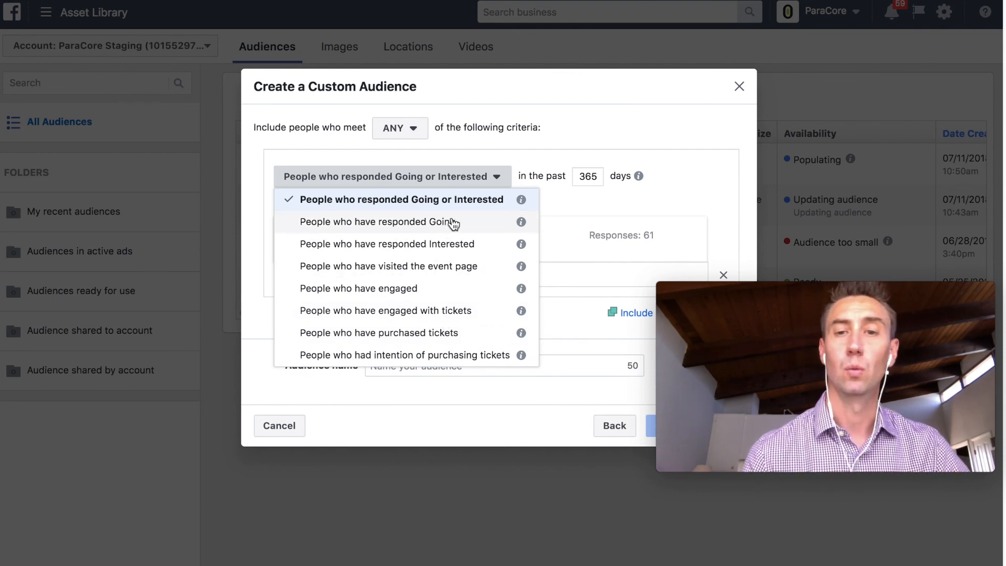
- Back out of the event audience to the top-level audience source choices
{"action": "left_click", "coordinate": [505, 410]}
{"action": "left_click", "coordinate": [618, 426]}
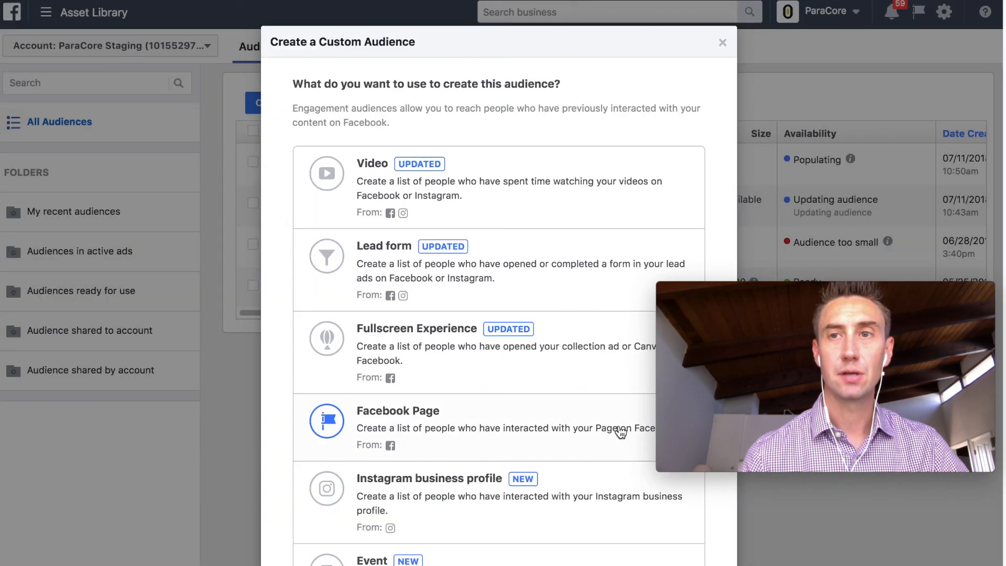
{"action": "scroll", "coordinate": [474, 297], "scroll_direction": "down", "scroll_amount": 5}
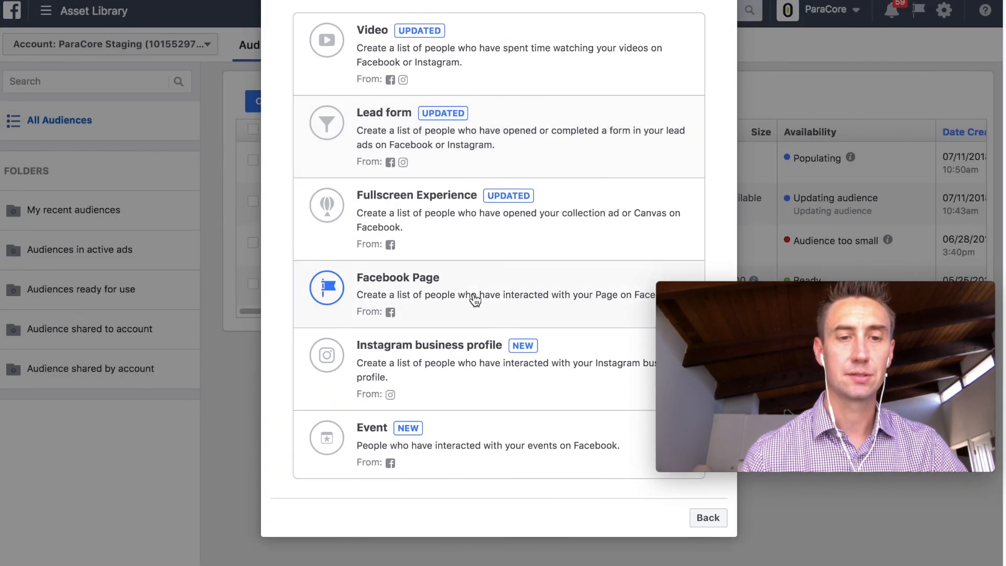
{"action": "left_click", "coordinate": [705, 520]}
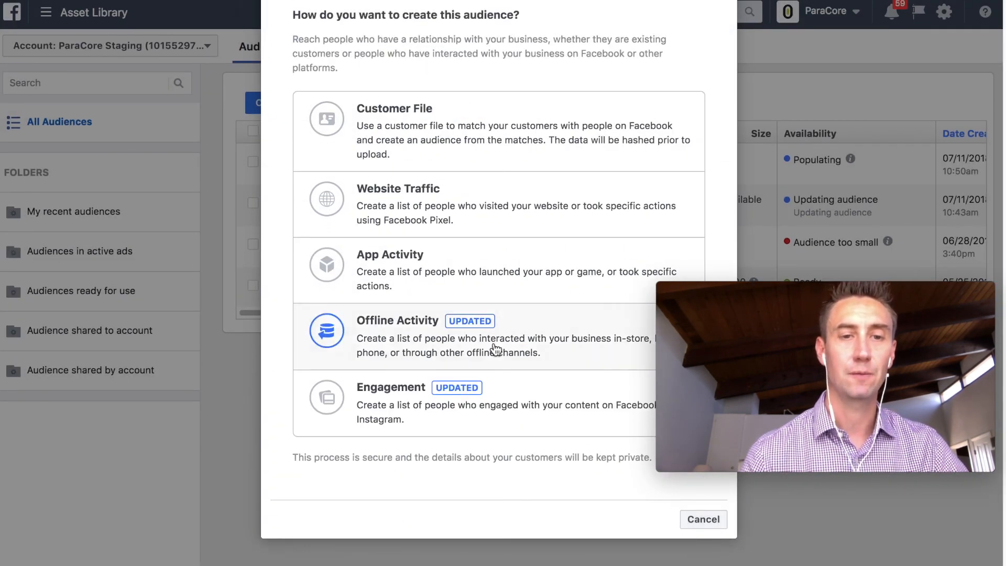
{"action": "scroll", "coordinate": [495, 335], "scroll_direction": "up", "scroll_amount": 3}
{"action": "scroll", "coordinate": [500, 314], "scroll_direction": "down", "scroll_amount": 2}
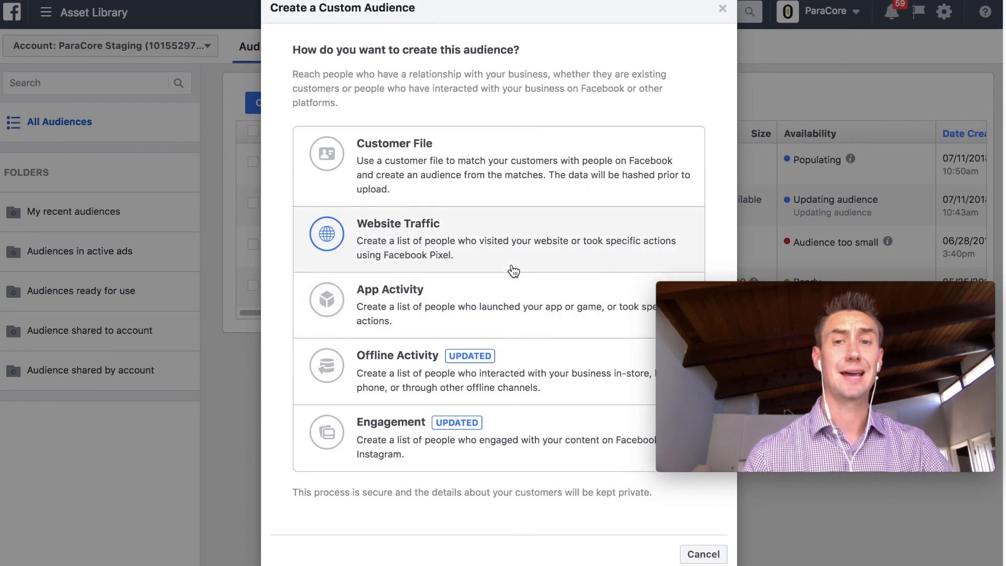